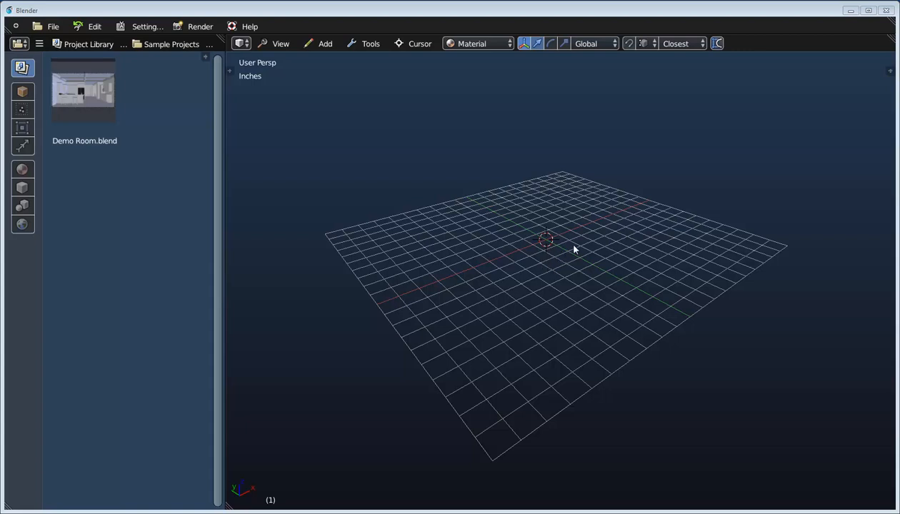
# Step: Draw a first wall starting from the grid origin
pyautogui.moveTo(575, 269)
pyautogui.mouseDown(button='middle')
pyautogui.moveTo(583, 259)
pyautogui.moveTo(583, 274)
pyautogui.moveTo(598, 267)
pyautogui.moveTo(596, 257)
pyautogui.moveTo(572, 269)
pyautogui.mouseUp(button='middle')
pyautogui.hotkey('shift', 'a')
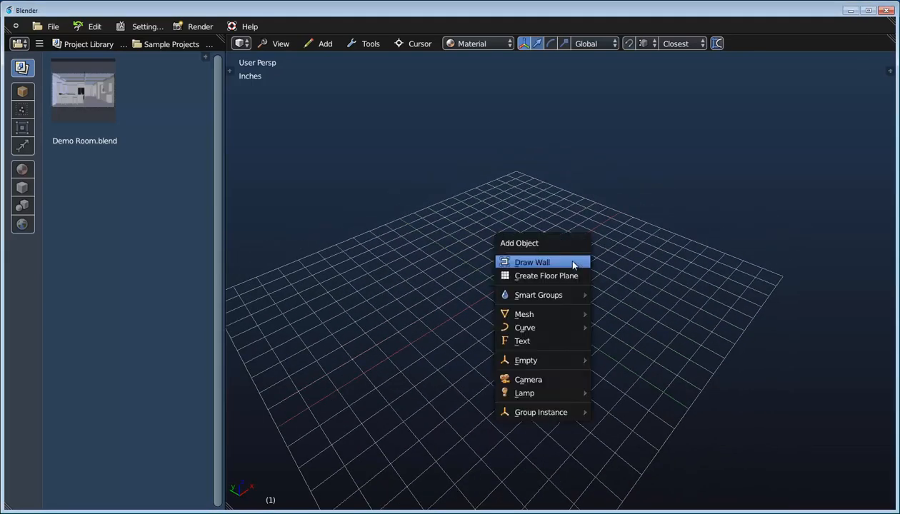
pyautogui.click(576, 262)
pyautogui.click(571, 332)
# Step: Add a second wall turning right from the selected wall, 120" long and 108" high
pyautogui.hotkey('shift', 'a')
pyautogui.click(621, 259)
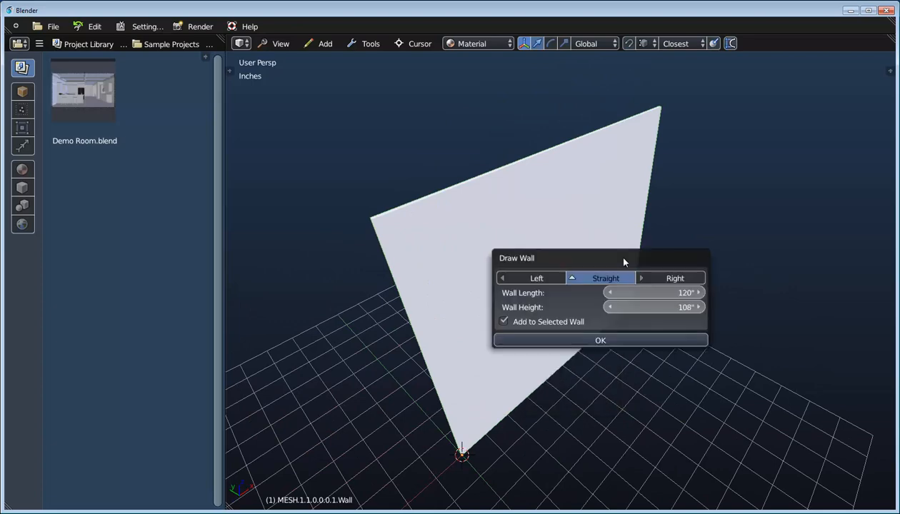
pyautogui.click(652, 278)
pyautogui.click(619, 338)
# Step: Lengthen both walls by increasing the X dimension in each wall's properties
pyautogui.moveTo(621, 312)
pyautogui.mouseDown(button='middle')
pyautogui.moveTo(576, 340)
pyautogui.moveTo(531, 273)
pyautogui.mouseUp(button='middle')
pyautogui.rightClick(530, 273)
pyautogui.moveTo(574, 307); pyautogui.dragTo(607, 307)
pyautogui.moveTo(574, 247); pyautogui.dragTo(628, 243, button='middle')
pyautogui.rightClick(628, 242)
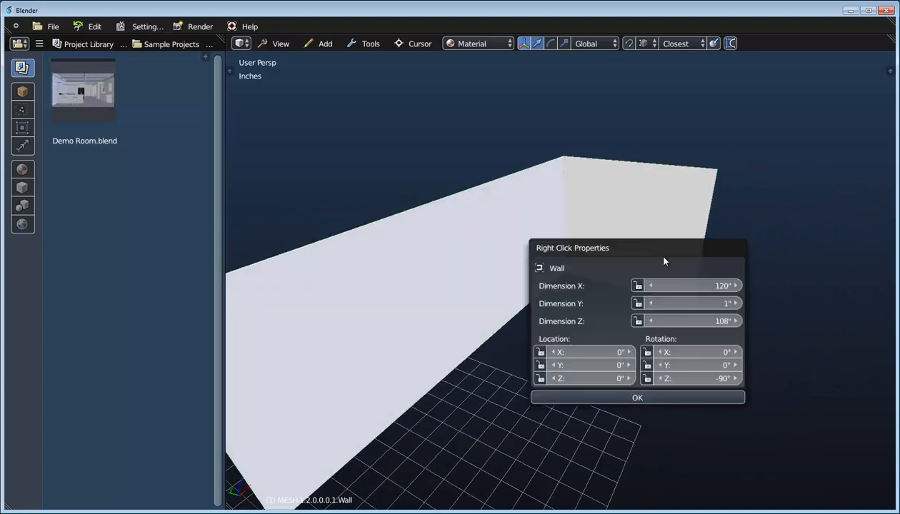
pyautogui.moveTo(682, 287); pyautogui.dragTo(708, 288)
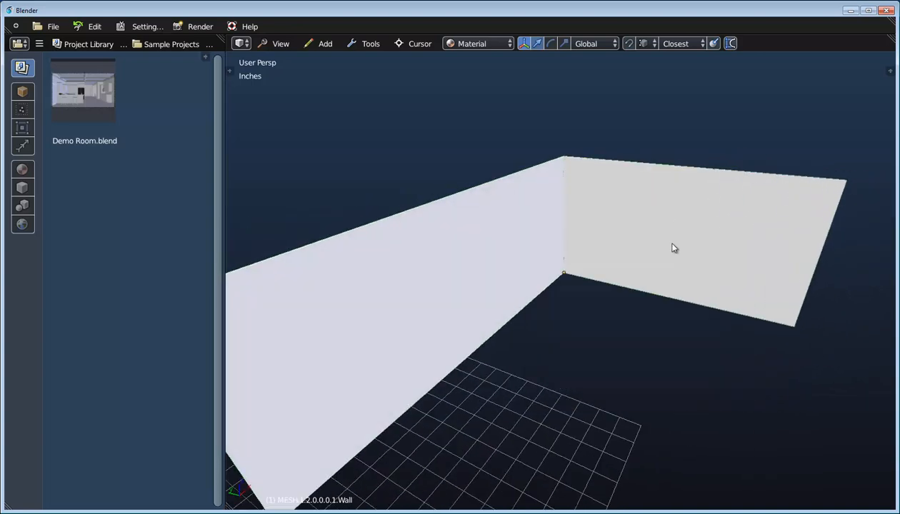
# Step: Extend the floor grid in the viewport settings to 53 grid lines
pyautogui.moveTo(673, 247); pyautogui.dragTo(589, 337, button='middle')
pyautogui.press('v')
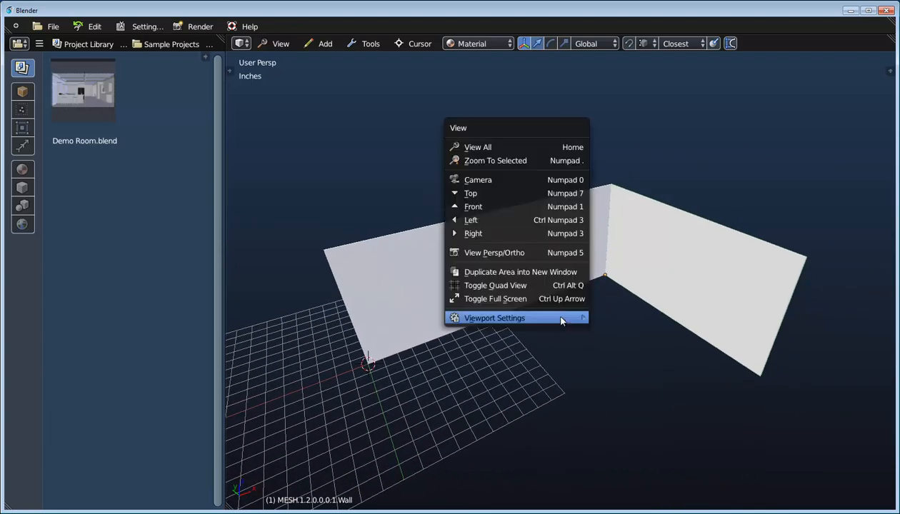
pyautogui.moveTo(572, 317)
pyautogui.moveTo(637, 383); pyautogui.dragTo(650, 383)
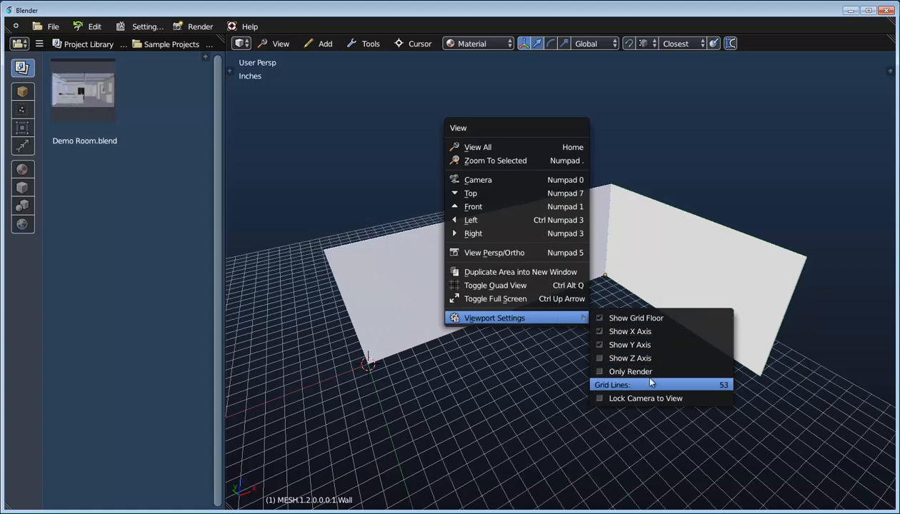
# Step: Place the frameless Base Corner Cabinet with Kick at the left end of the second wall
pyautogui.scroll(4, 623, 305)
pyautogui.keyDown('shift'); pyautogui.moveTo(628, 305); pyautogui.dragTo(548, 263, button='middle'); pyautogui.keyUp('shift')
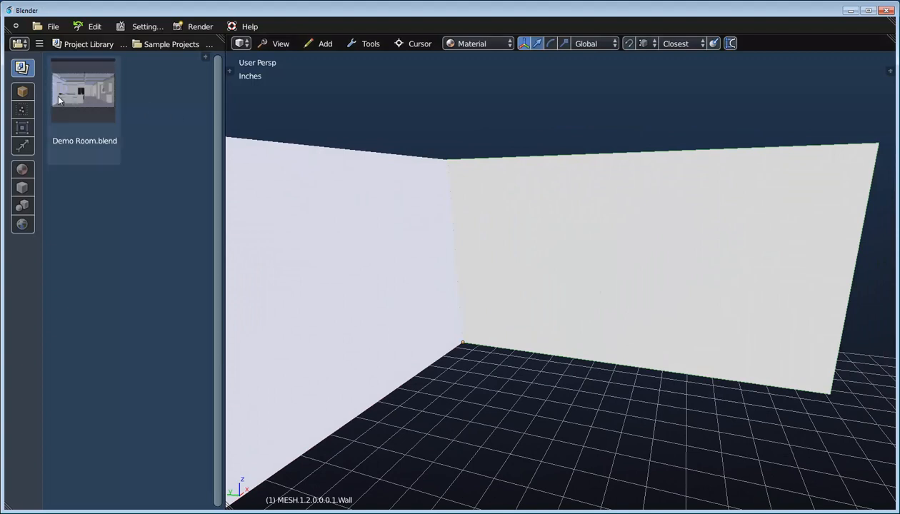
pyautogui.click(22, 91)
pyautogui.click(83, 46)
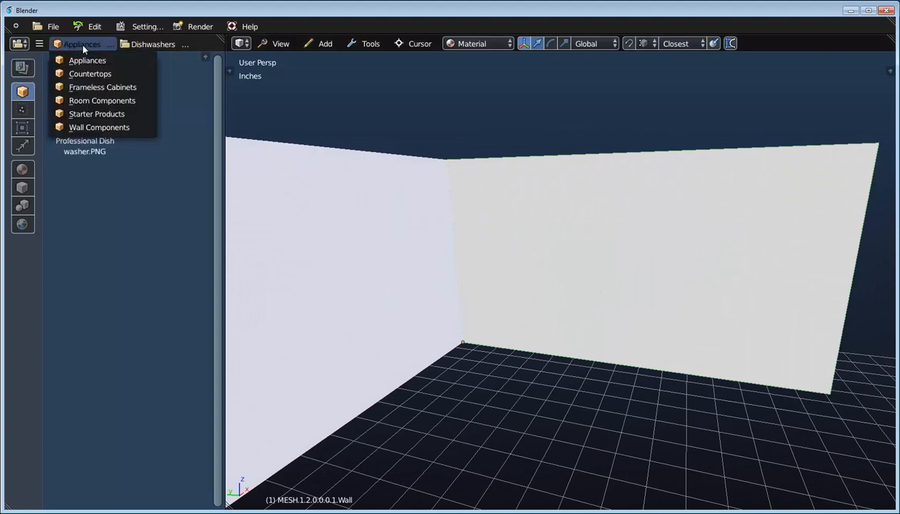
pyautogui.click(87, 85)
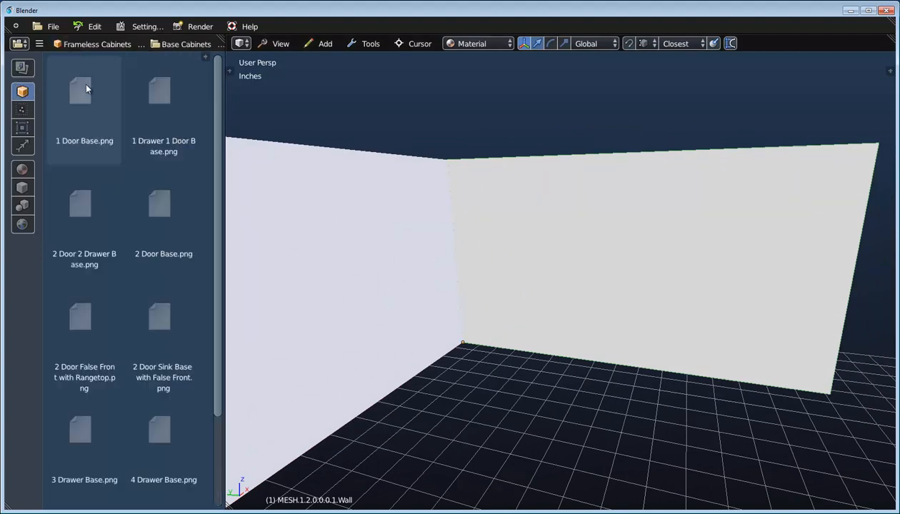
pyautogui.click(165, 42)
pyautogui.click(177, 74)
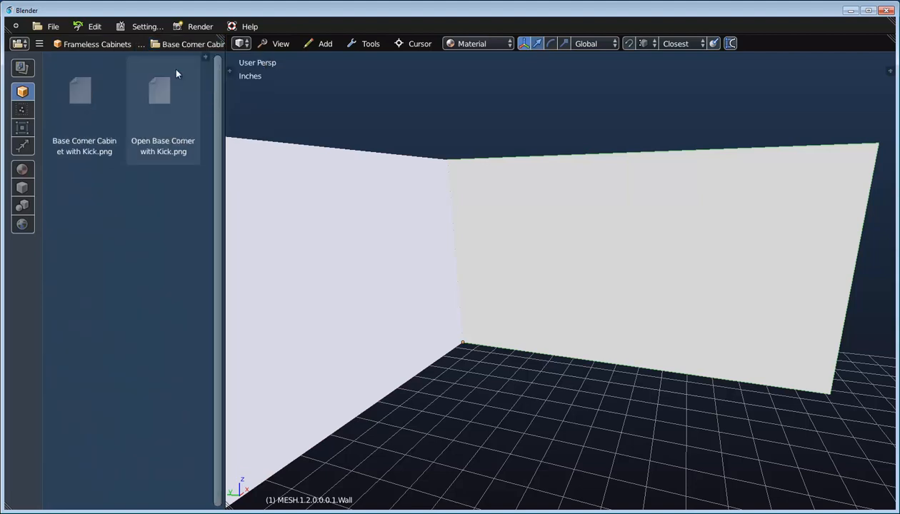
pyautogui.moveTo(91, 91)
pyautogui.mouseDown()
pyautogui.moveTo(112, 113)
pyautogui.moveTo(509, 268)
pyautogui.moveTo(536, 249)
pyautogui.mouseUp()
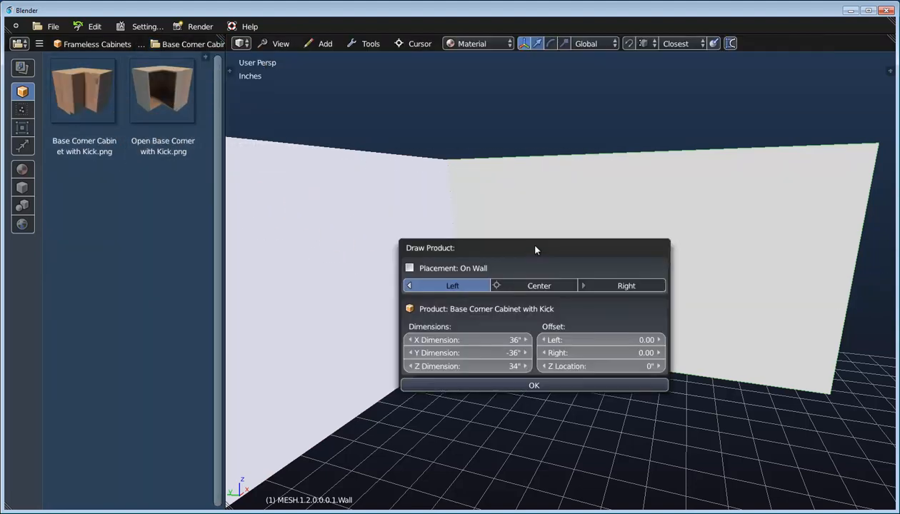
pyautogui.click(535, 385)
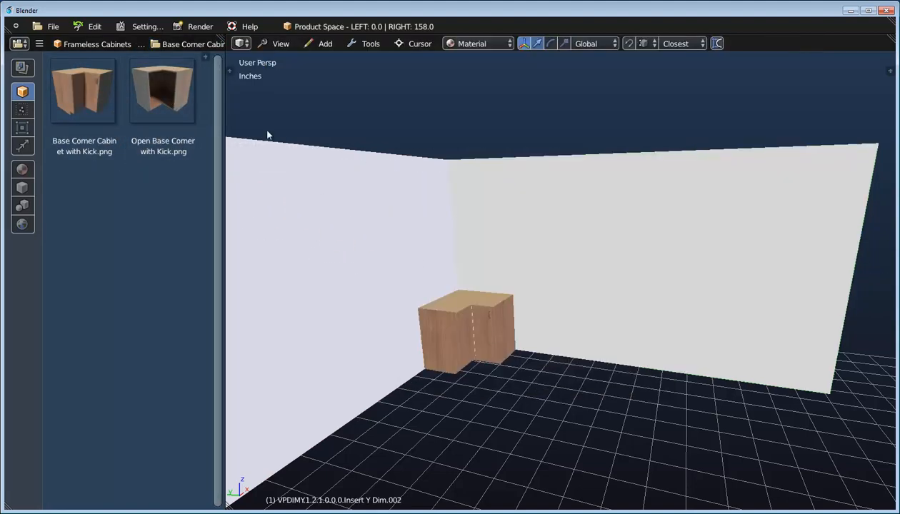
# Step: Place the 2 Door Tall with Refrigerator cabinet at the right end of the wall with the corner cabinet
pyautogui.click(174, 43)
pyautogui.click(183, 85)
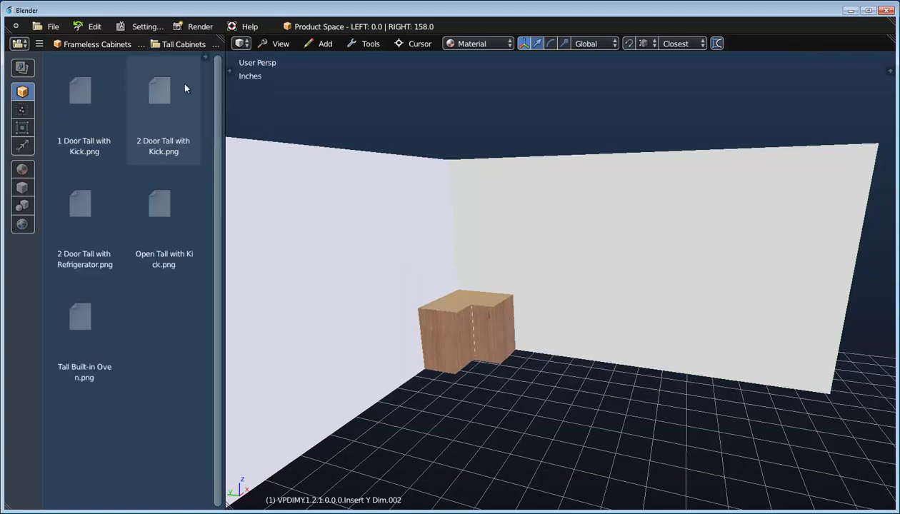
pyautogui.moveTo(83, 208)
pyautogui.mouseDown()
pyautogui.moveTo(194, 238)
pyautogui.moveTo(620, 307)
pyautogui.moveTo(744, 266)
pyautogui.mouseUp()
pyautogui.click(745, 266)
pyautogui.click(788, 311)
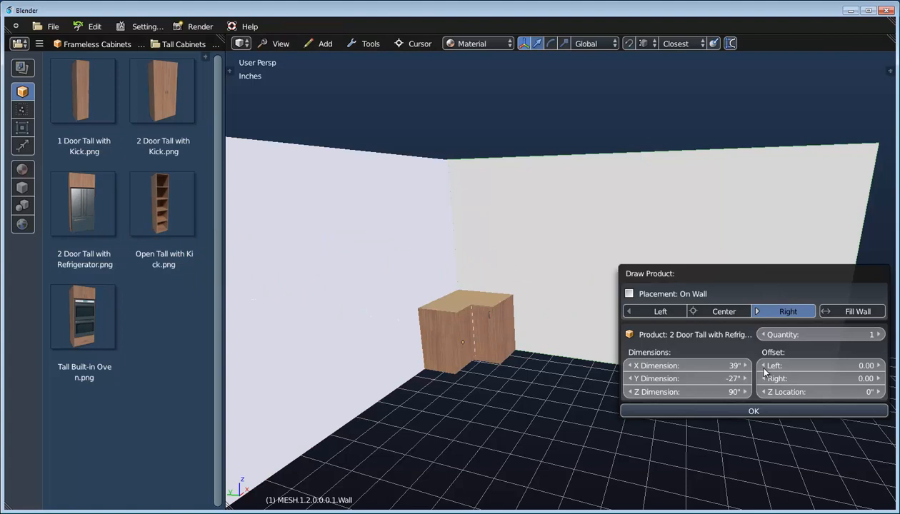
pyautogui.click(754, 411)
# Step: Place the 2 Door Sink Base with False Front centered between the corner cabinet and the refrigerator cabinet
pyautogui.click(187, 44)
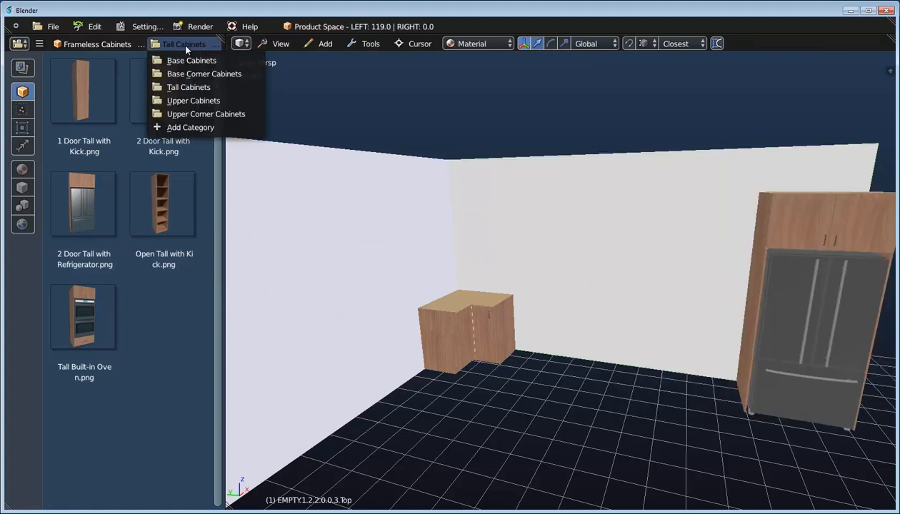
pyautogui.click(182, 63)
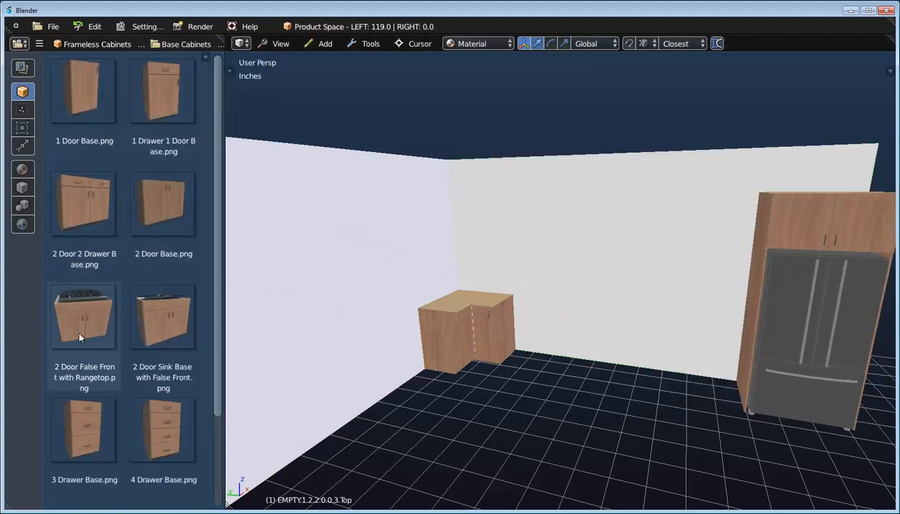
pyautogui.moveTo(153, 320); pyautogui.dragTo(624, 259)
pyautogui.click(625, 259)
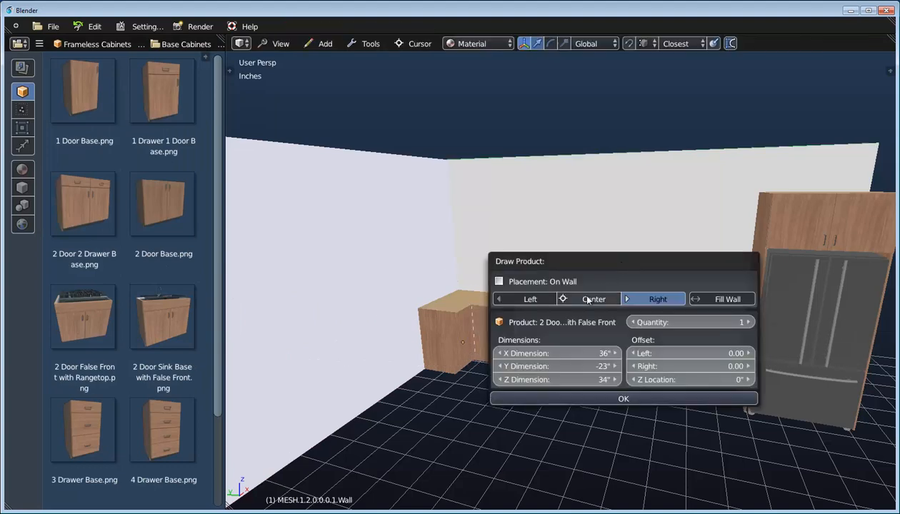
pyautogui.click(594, 297)
pyautogui.click(612, 399)
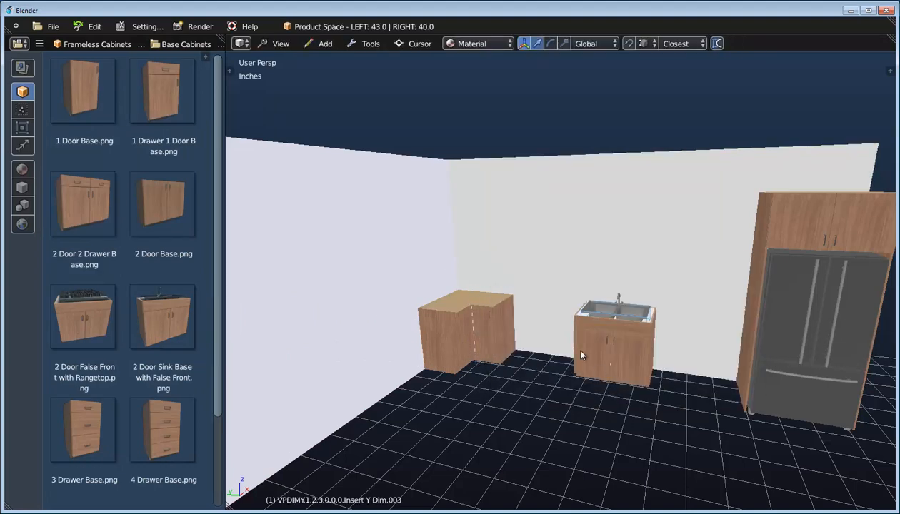
# Step: Place the Triple Window with Top Pane from the wall components on the wall above the sink base
pyautogui.moveTo(450, 211); pyautogui.dragTo(598, 255, button='middle')
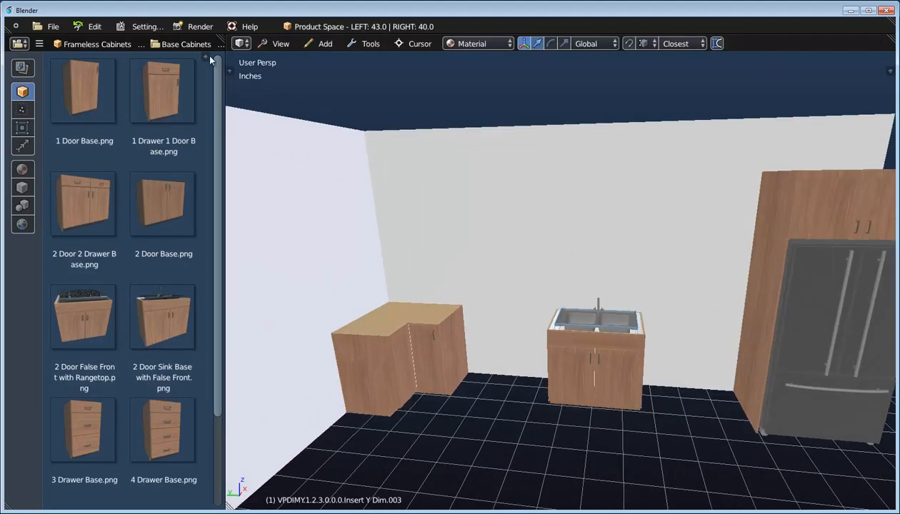
pyautogui.click(158, 44)
pyautogui.click(106, 43)
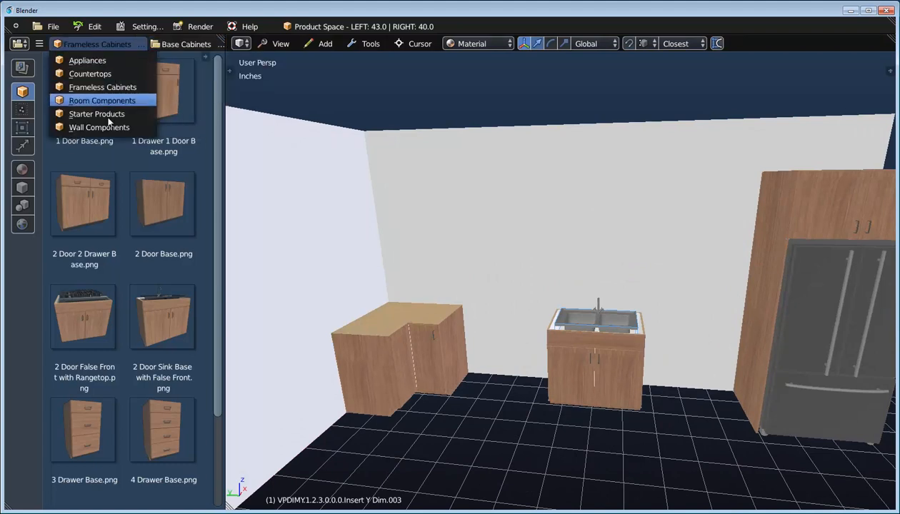
pyautogui.click(105, 124)
pyautogui.click(167, 41)
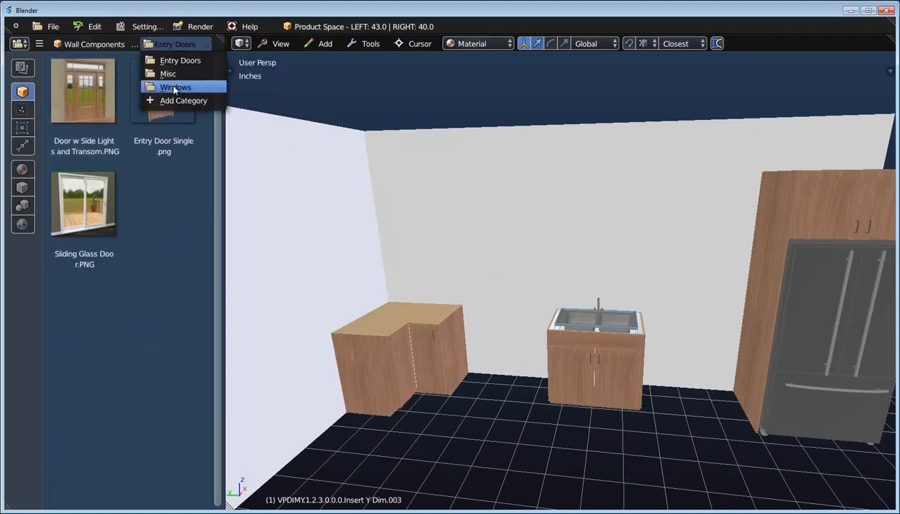
pyautogui.click(174, 88)
pyautogui.moveTo(168, 89)
pyautogui.mouseDown()
pyautogui.moveTo(400, 189)
pyautogui.moveTo(577, 214)
pyautogui.mouseUp()
pyautogui.click(580, 346)
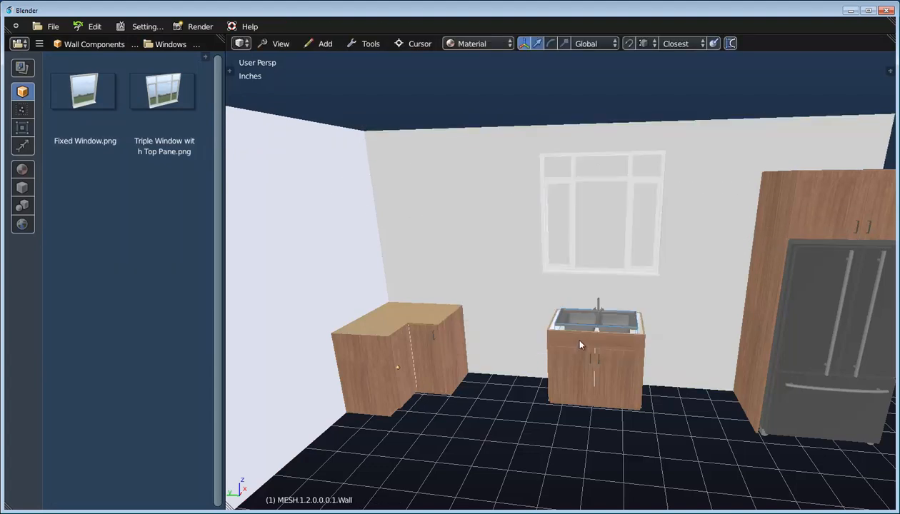
# Step: Place the Professional Dishwasher directly to the right of the sink base
pyautogui.scroll(-2, 617, 296)
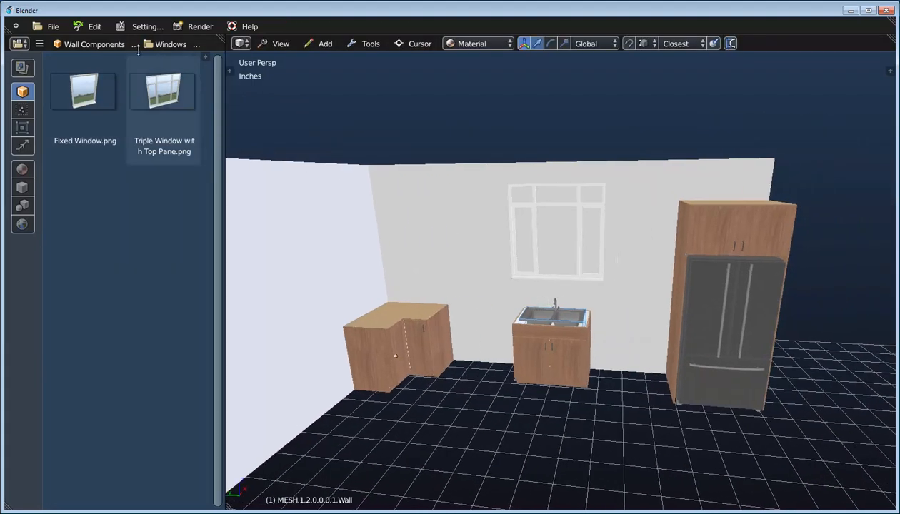
pyautogui.click(95, 44)
pyautogui.click(88, 61)
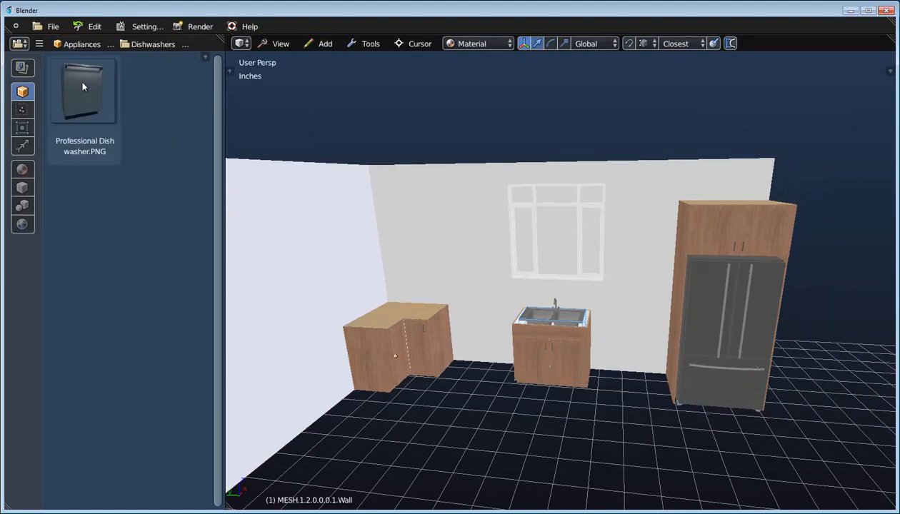
pyautogui.moveTo(82, 86)
pyautogui.mouseDown()
pyautogui.moveTo(275, 203)
pyautogui.moveTo(555, 314)
pyautogui.moveTo(575, 350)
pyautogui.mouseUp()
pyautogui.click(582, 358)
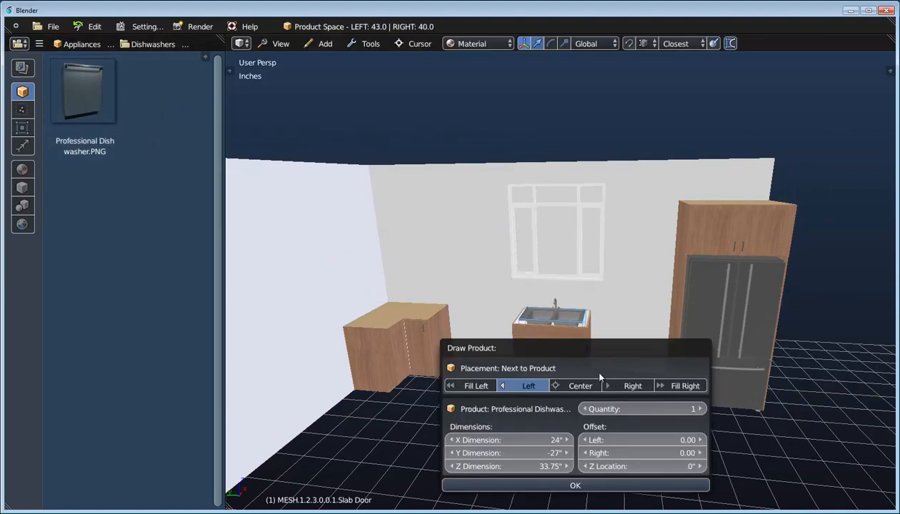
pyautogui.click(575, 485)
# Step: Fill the gap between the dishwasher and the refrigerator cabinet with a 1 Door Base
pyautogui.moveTo(607, 367); pyautogui.dragTo(629, 359, button='middle')
pyautogui.scroll(2, 629, 359)
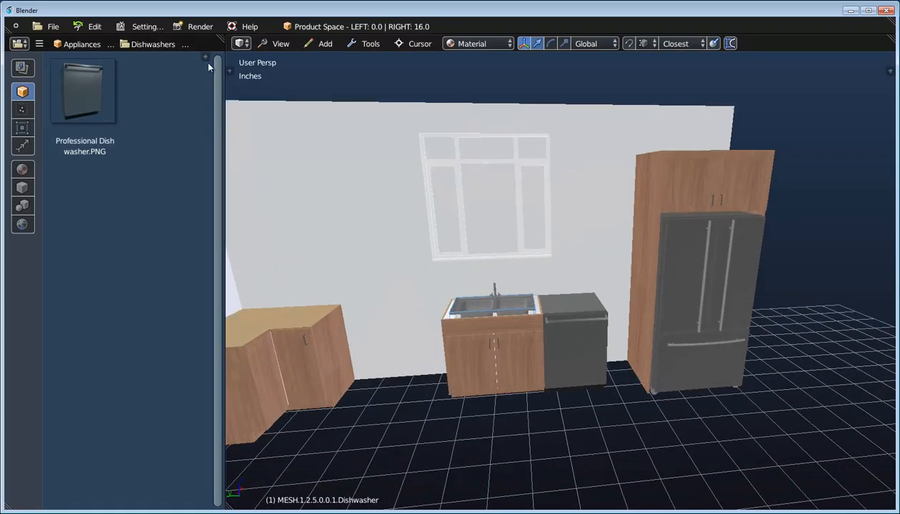
pyautogui.click(81, 44)
pyautogui.click(91, 85)
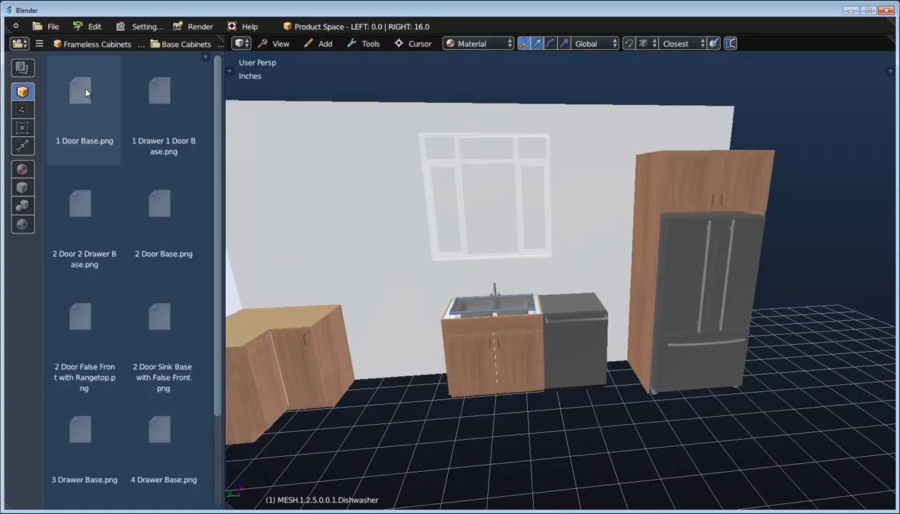
pyautogui.moveTo(79, 85); pyautogui.dragTo(598, 334)
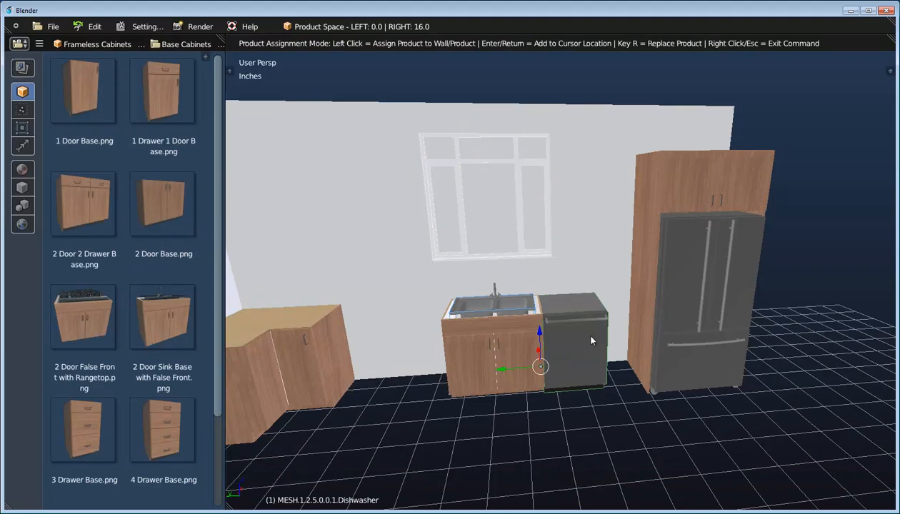
pyautogui.click(591, 341)
pyautogui.click(679, 376)
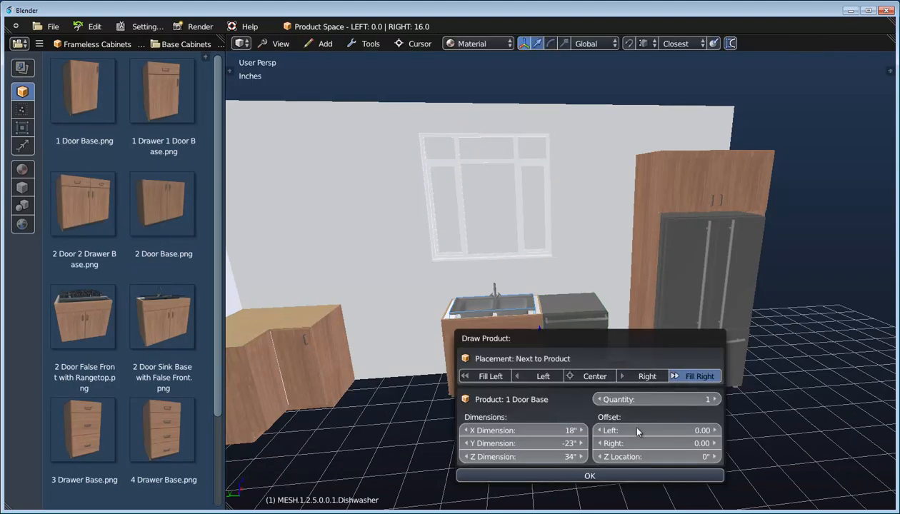
pyautogui.click(617, 473)
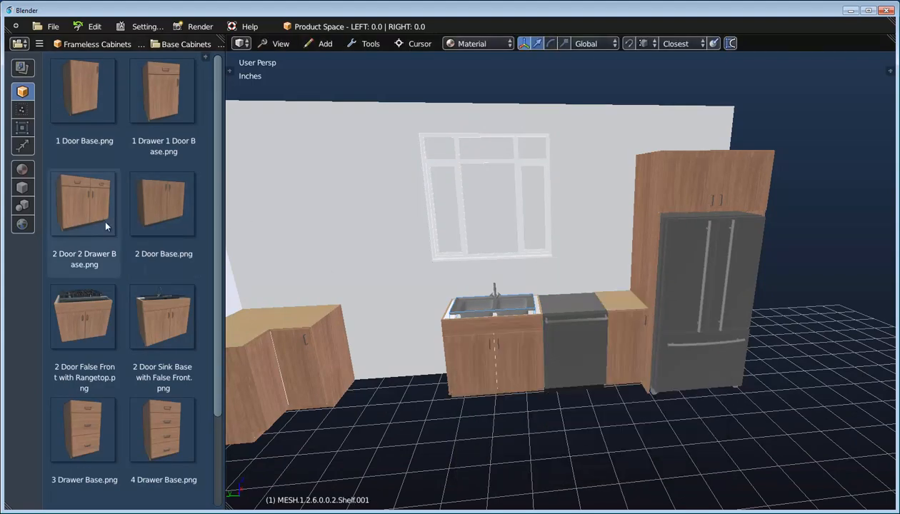
# Step: Fill the gap between the corner cabinet and the sink base with a 2 Door 2 Drawer Base
pyautogui.moveTo(105, 226)
pyautogui.mouseDown()
pyautogui.moveTo(246, 264)
pyautogui.moveTo(457, 340)
pyautogui.mouseUp()
pyautogui.click(468, 353)
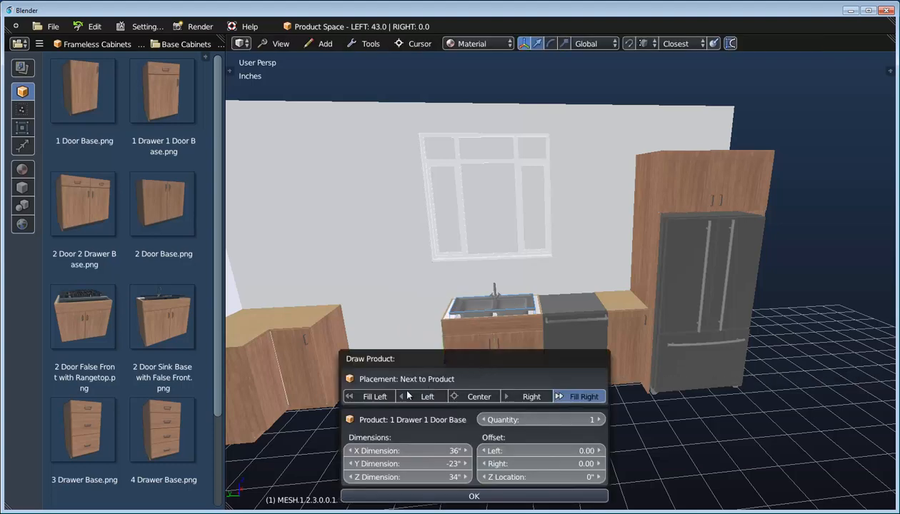
pyautogui.click(375, 396)
pyautogui.click(469, 496)
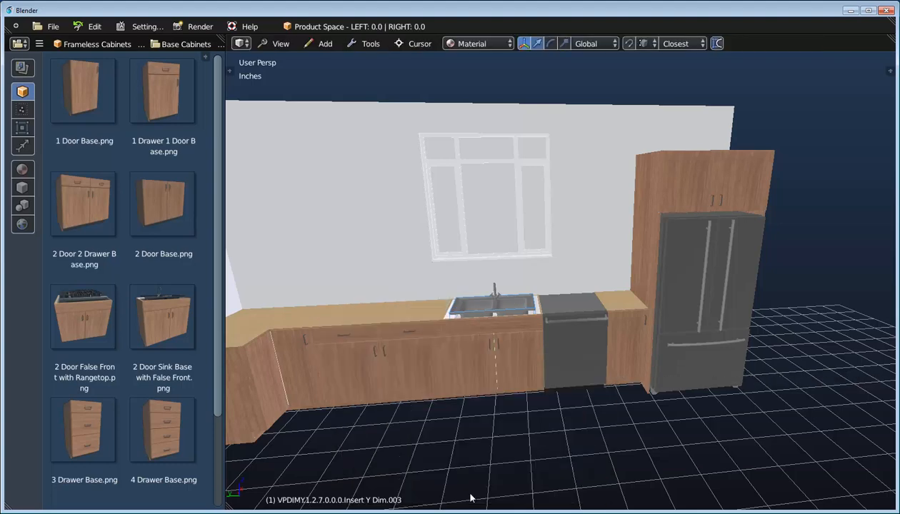
# Step: Place a 1 Drawer 1 Door Base next to the left side of the base corner cabinet
pyautogui.moveTo(555, 389); pyautogui.dragTo(533, 336, button='middle')
pyautogui.moveTo(151, 102); pyautogui.dragTo(563, 294)
pyautogui.click(563, 294)
pyautogui.click(514, 334)
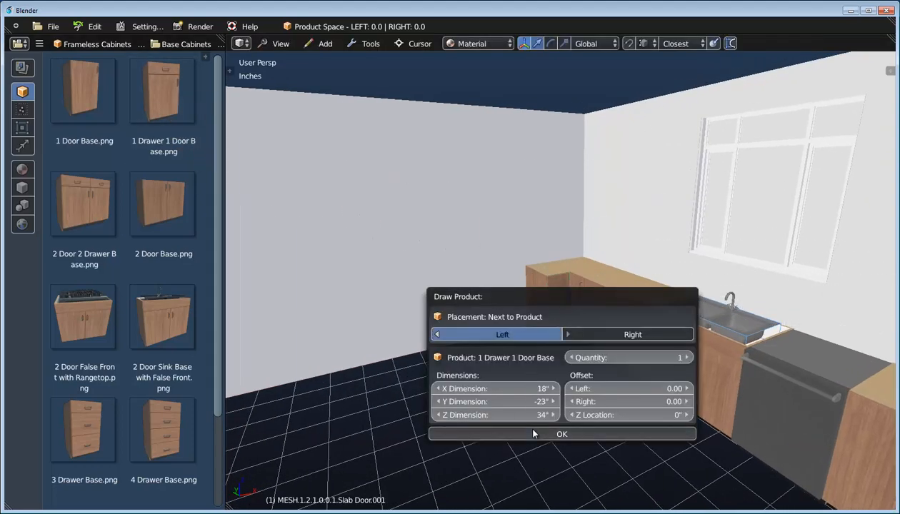
pyautogui.click(532, 433)
# Step: Place the 36 inch Gas Range directly to the left of the 1 Drawer 1 Door Base
pyautogui.moveTo(529, 320); pyautogui.dragTo(550, 322, button='middle')
pyautogui.click(118, 45)
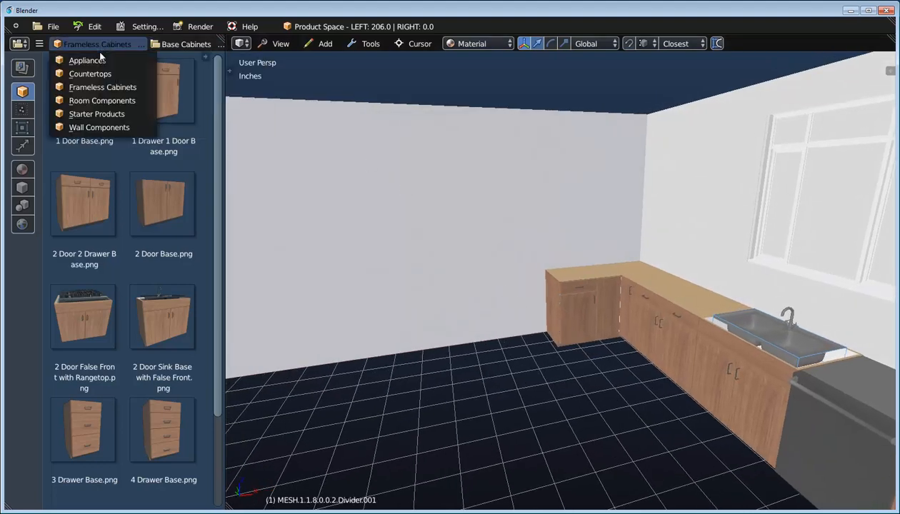
pyautogui.click(87, 60)
pyautogui.click(153, 45)
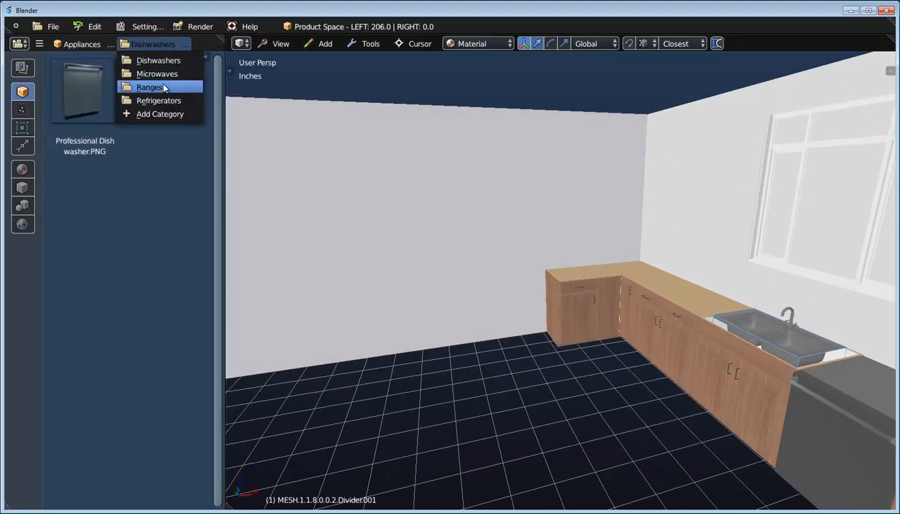
pyautogui.click(160, 82)
pyautogui.moveTo(163, 117); pyautogui.dragTo(576, 306)
pyautogui.click(576, 306)
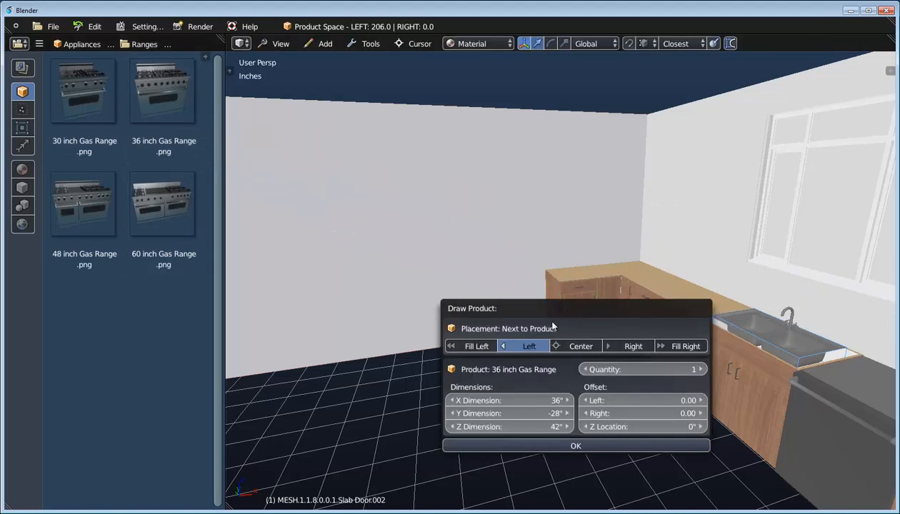
pyautogui.click(561, 444)
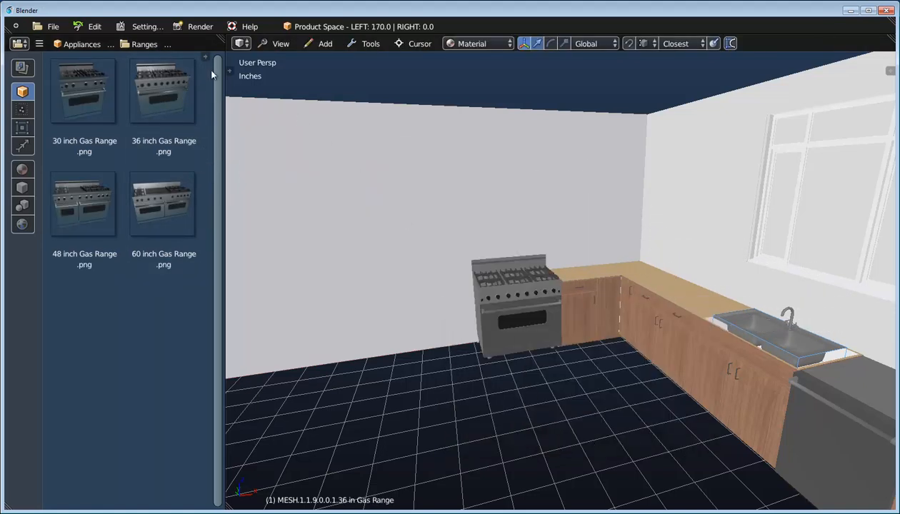
# Step: Place a 1 Drawer 1 Door Base, 18" wide, directly to the left of the gas range
pyautogui.click(89, 44)
pyautogui.click(93, 84)
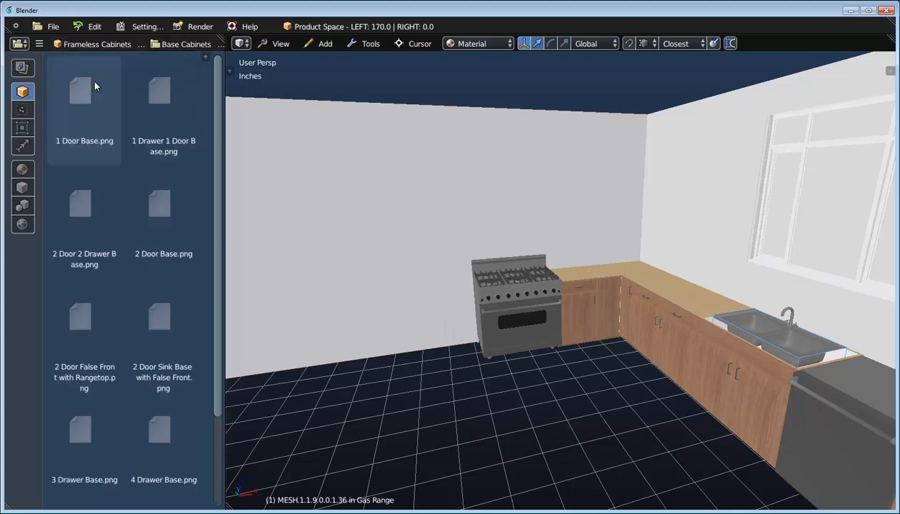
pyautogui.moveTo(156, 96)
pyautogui.mouseDown()
pyautogui.moveTo(238, 170)
pyautogui.moveTo(521, 335)
pyautogui.mouseUp()
pyautogui.click(546, 354)
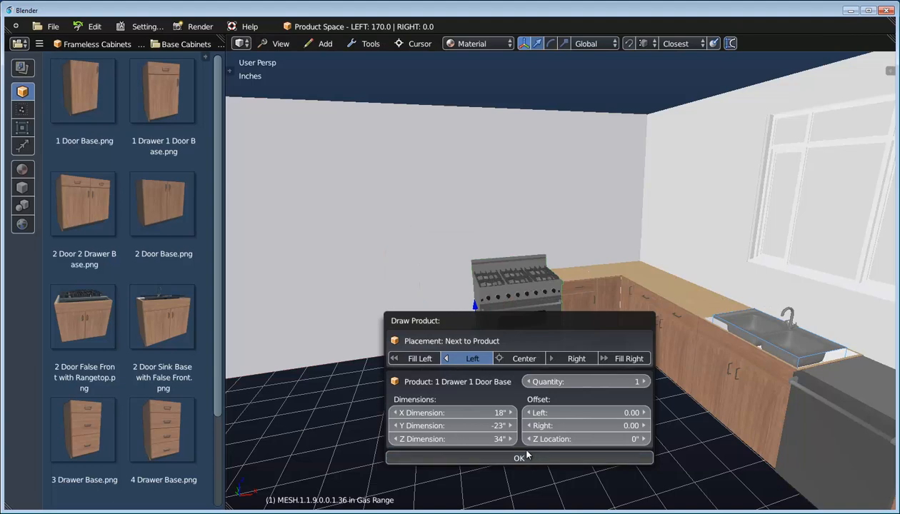
# Step: Place a 36" Base Corner Cabinet with Kick directly to the left of the base cabinet beside the range
pyautogui.moveTo(555, 360); pyautogui.dragTo(412, 255, button='middle')
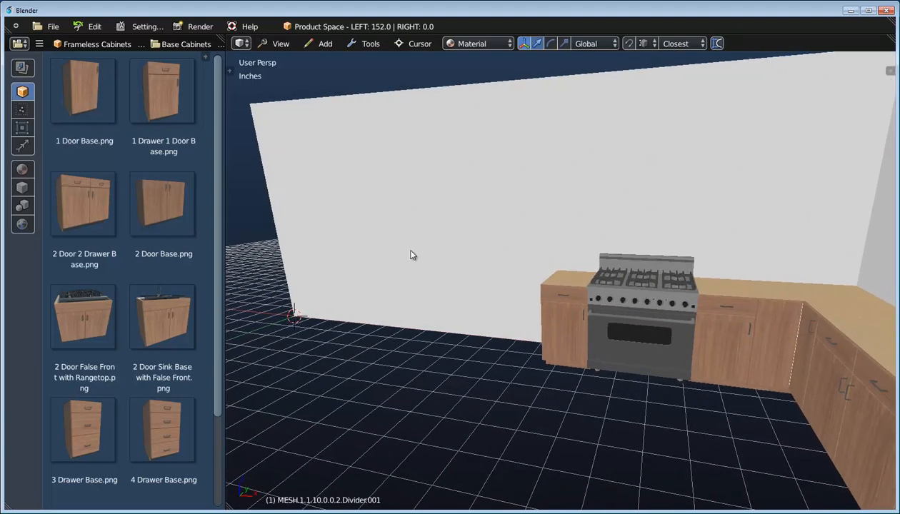
pyautogui.click(176, 43)
pyautogui.click(182, 73)
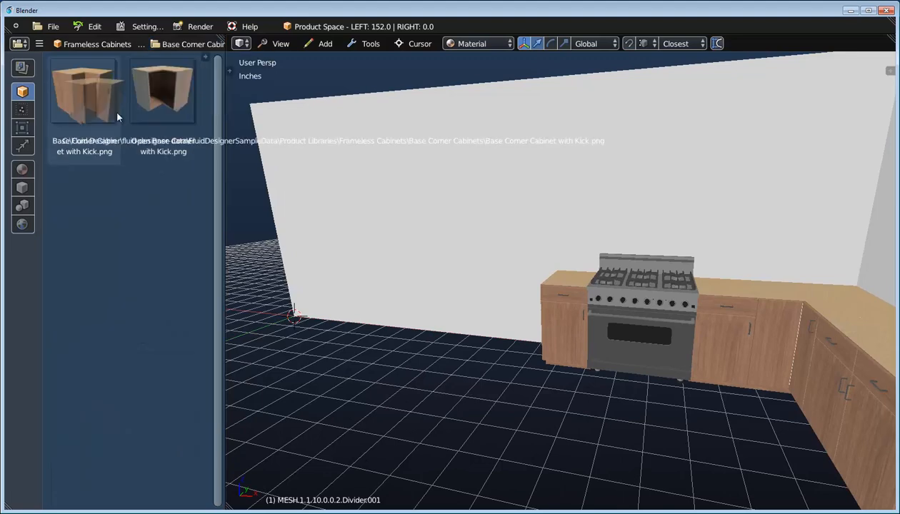
pyautogui.moveTo(114, 110)
pyautogui.mouseDown()
pyautogui.moveTo(510, 280)
pyautogui.moveTo(548, 321)
pyautogui.mouseUp()
pyautogui.click(548, 321)
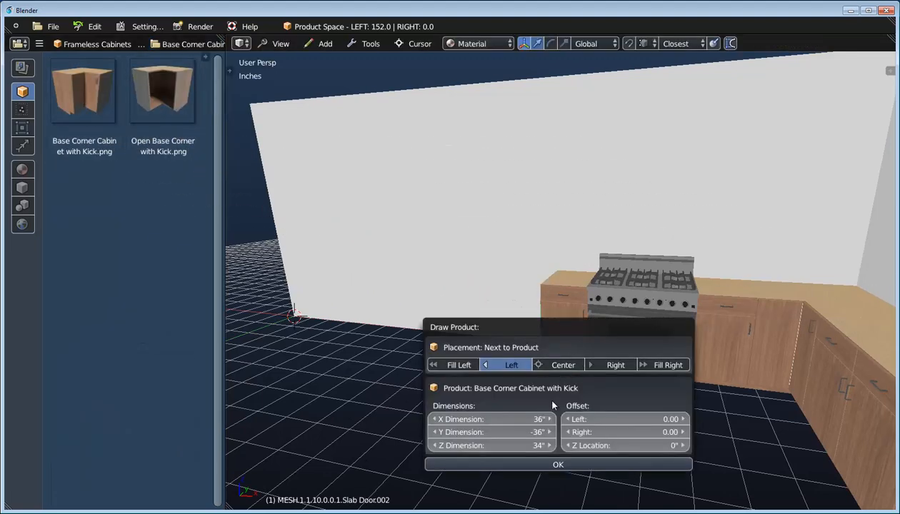
pyautogui.click(558, 465)
# Step: Place a 36" wide 2 Door 2 Drawer Base next to the left side of the new corner cabinet
pyautogui.moveTo(600, 317)
pyautogui.mouseDown(button='middle')
pyautogui.moveTo(631, 339)
pyautogui.moveTo(607, 336)
pyautogui.mouseUp(button='middle')
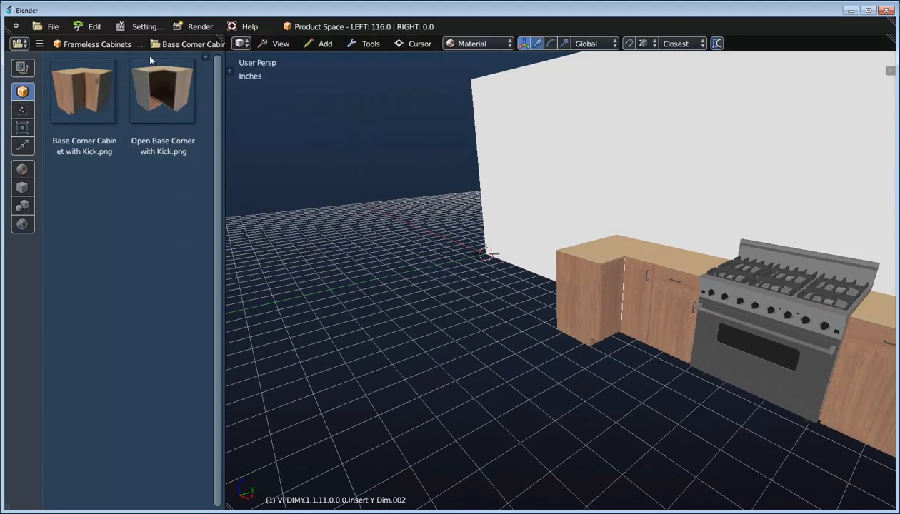
pyautogui.click(173, 42)
pyautogui.click(179, 61)
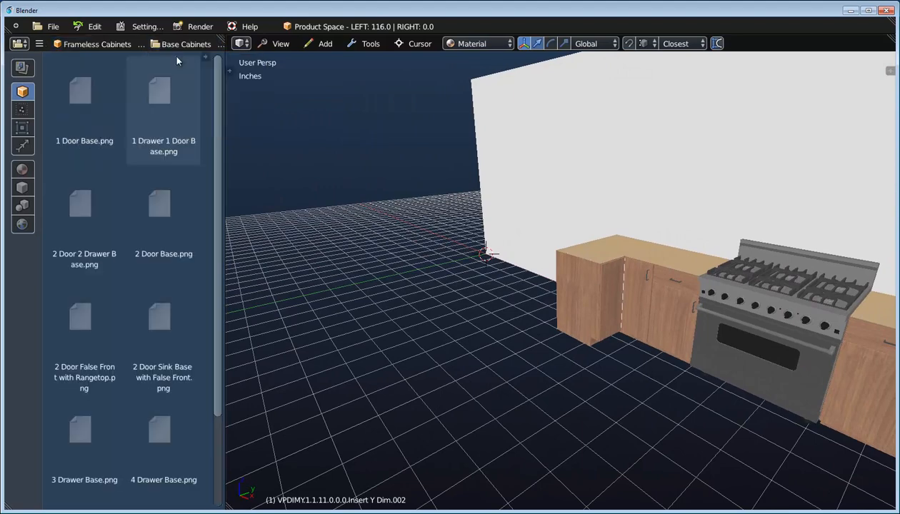
pyautogui.moveTo(105, 205); pyautogui.dragTo(576, 289)
pyautogui.click(580, 300)
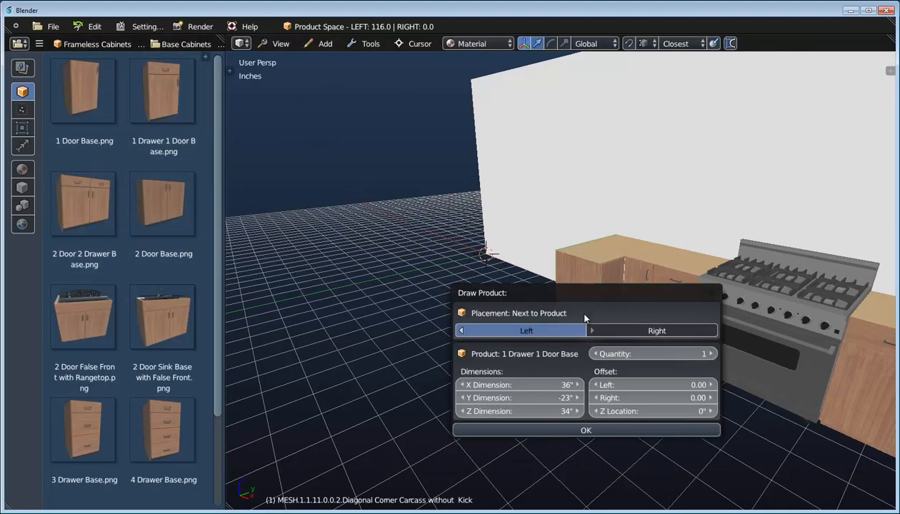
pyautogui.click(578, 430)
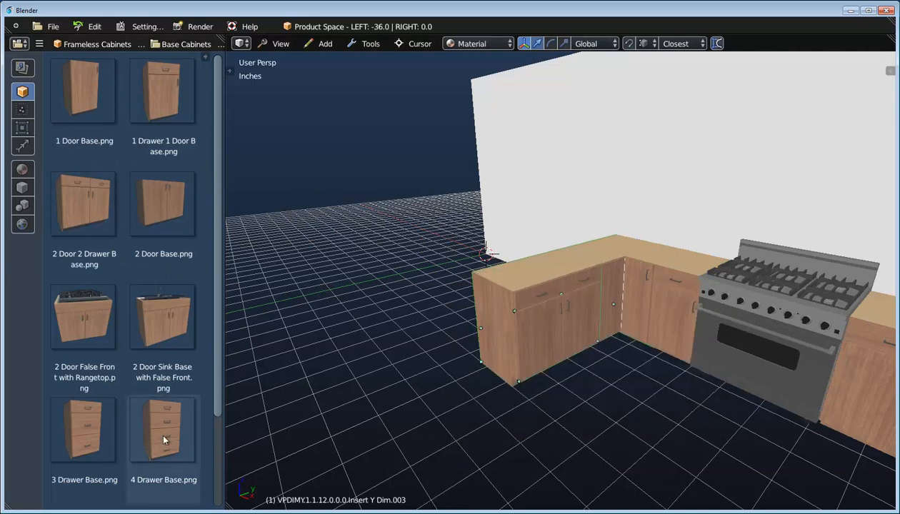
# Step: Place an 18" wide 4 Drawer Base directly to the left of the 2 Door 2 Drawer Base on the peninsula
pyautogui.moveTo(170, 432); pyautogui.dragTo(496, 328)
pyautogui.click(495, 327)
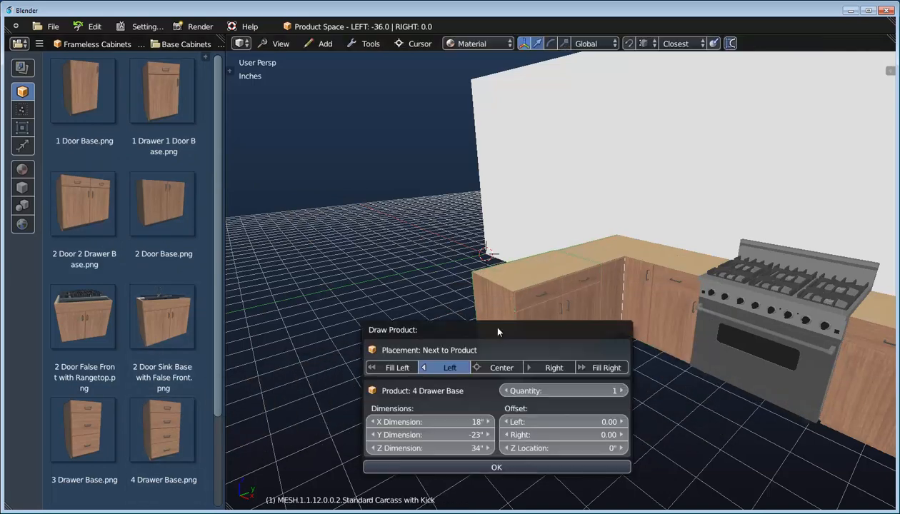
pyautogui.click(515, 467)
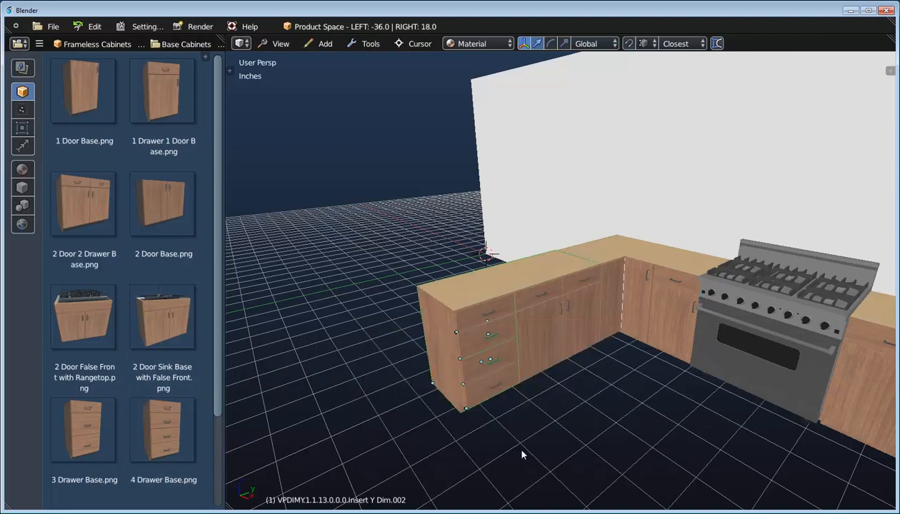
# Step: Place a Corner Countertop on the window wall with left placement, over the corner base cabinet
pyautogui.moveTo(522, 455)
pyautogui.mouseDown(button='middle')
pyautogui.moveTo(542, 393)
pyautogui.moveTo(629, 407)
pyautogui.moveTo(609, 424)
pyautogui.moveTo(609, 349)
pyautogui.moveTo(613, 400)
pyautogui.mouseUp(button='middle')
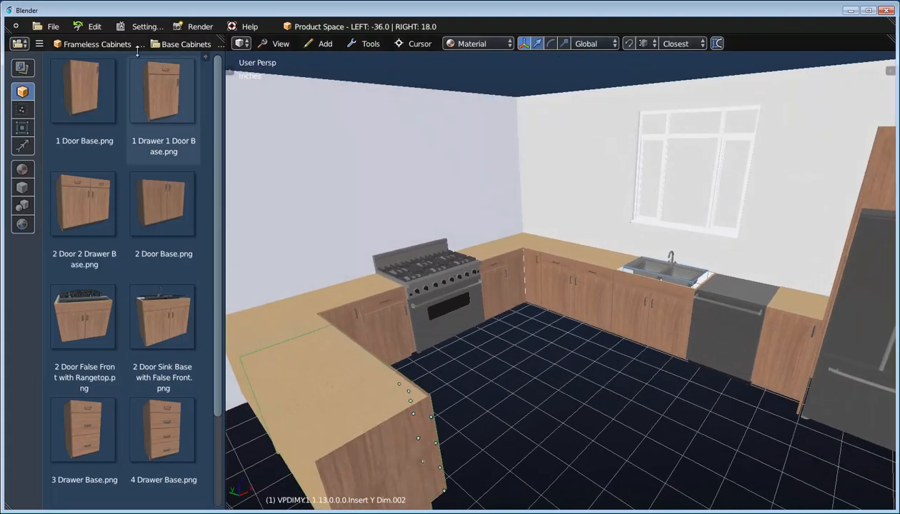
pyautogui.click(97, 44)
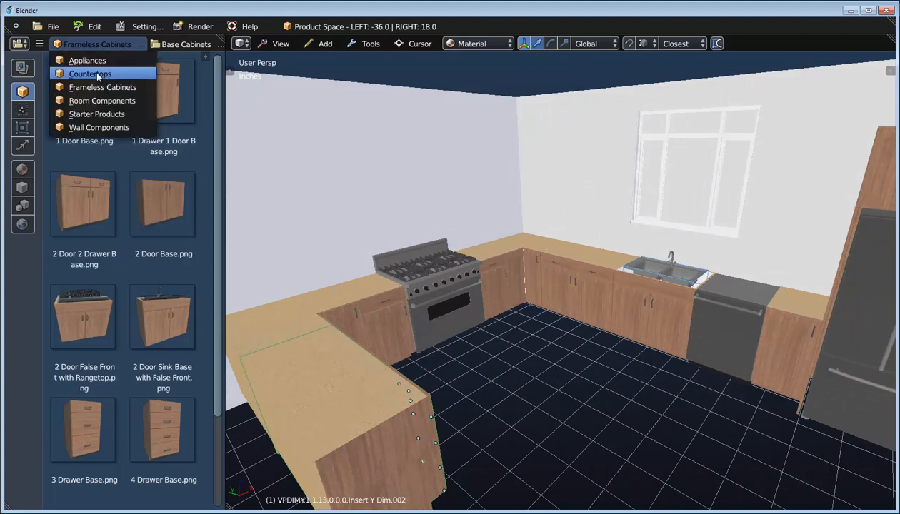
pyautogui.click(95, 73)
pyautogui.moveTo(90, 91)
pyautogui.mouseDown()
pyautogui.moveTo(477, 158)
pyautogui.moveTo(528, 193)
pyautogui.mouseUp()
pyautogui.click(581, 227)
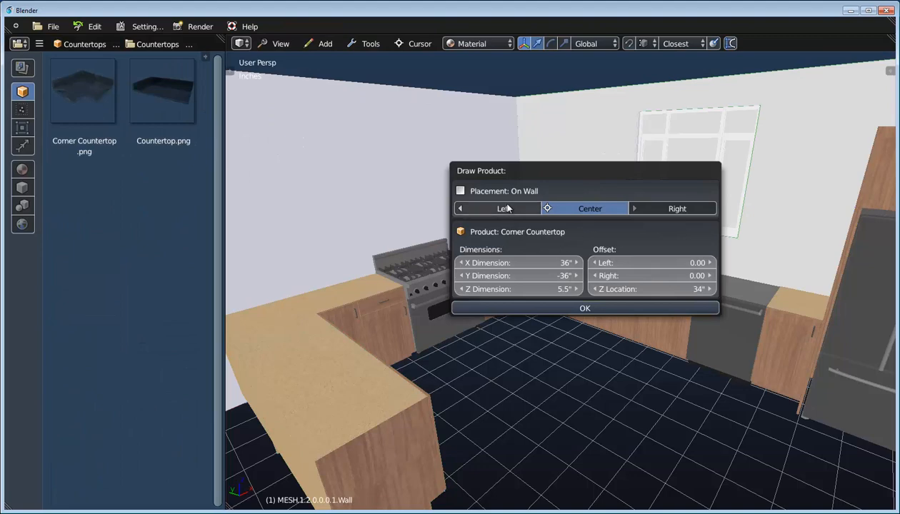
pyautogui.click(513, 208)
pyautogui.click(560, 307)
# Step: Extend the corner countertop to the gas range by setting its Dimension Y to -54"
pyautogui.moveTo(548, 273); pyautogui.dragTo(532, 248, button='middle')
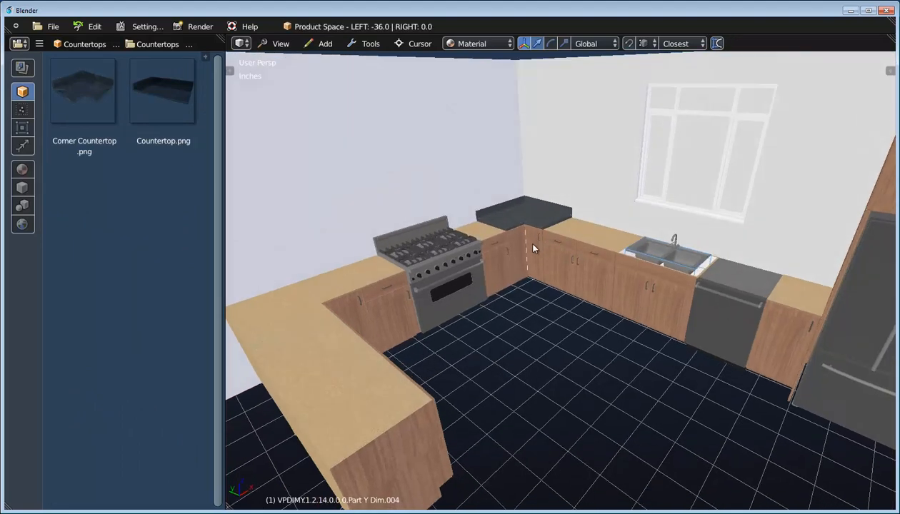
pyautogui.scroll(3, 531, 206)
pyautogui.click(525, 223)
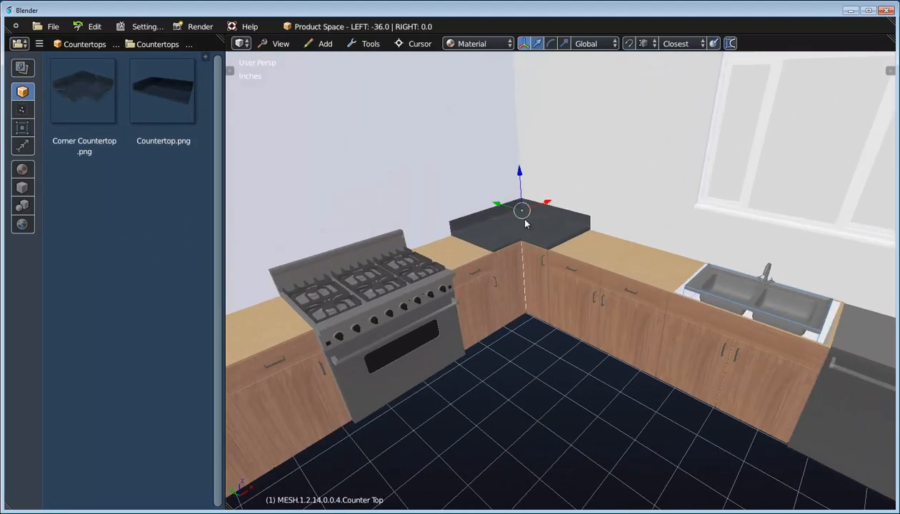
pyautogui.rightClick(545, 303)
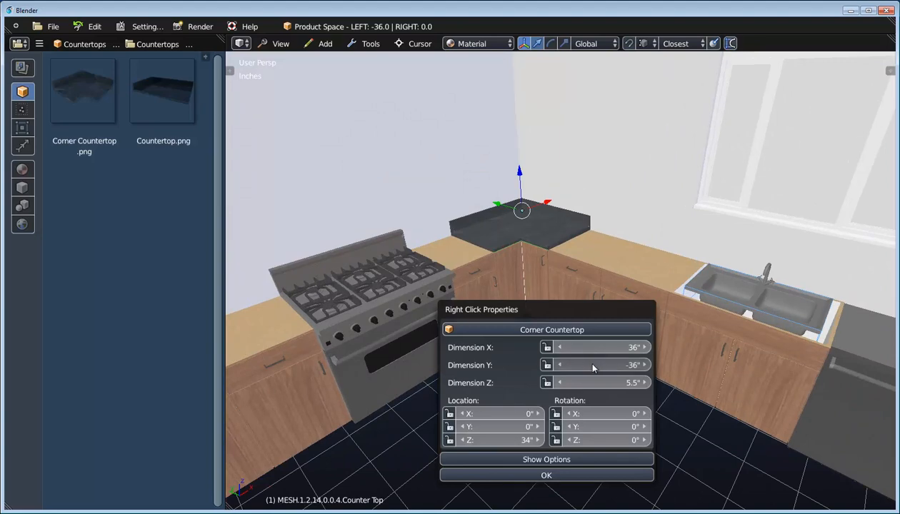
pyautogui.moveTo(589, 365); pyautogui.dragTo(610, 362)
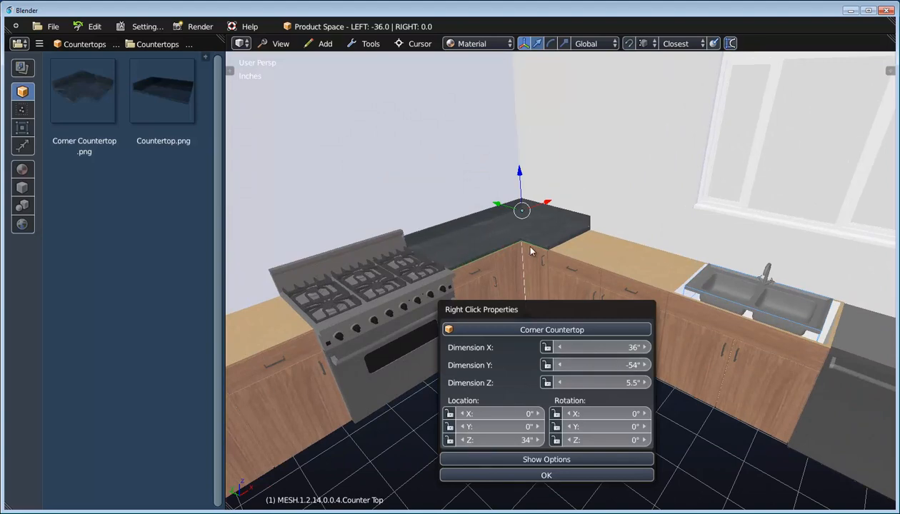
# Step: Extend the corner countertop along the window wall to the refrigerator cabinet by setting its Dimension X to 155"
pyautogui.moveTo(539, 279); pyautogui.dragTo(602, 288, button='middle')
pyautogui.rightClick(382, 255)
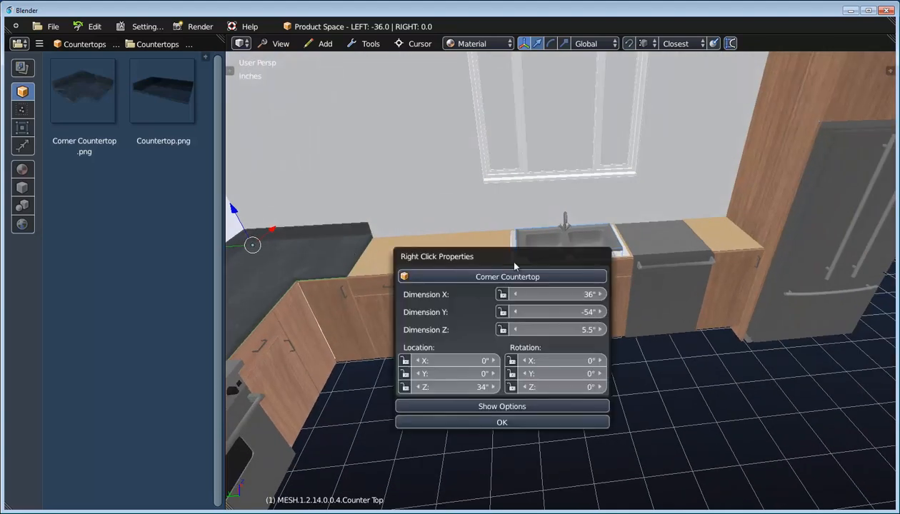
pyautogui.moveTo(555, 292); pyautogui.dragTo(573, 300)
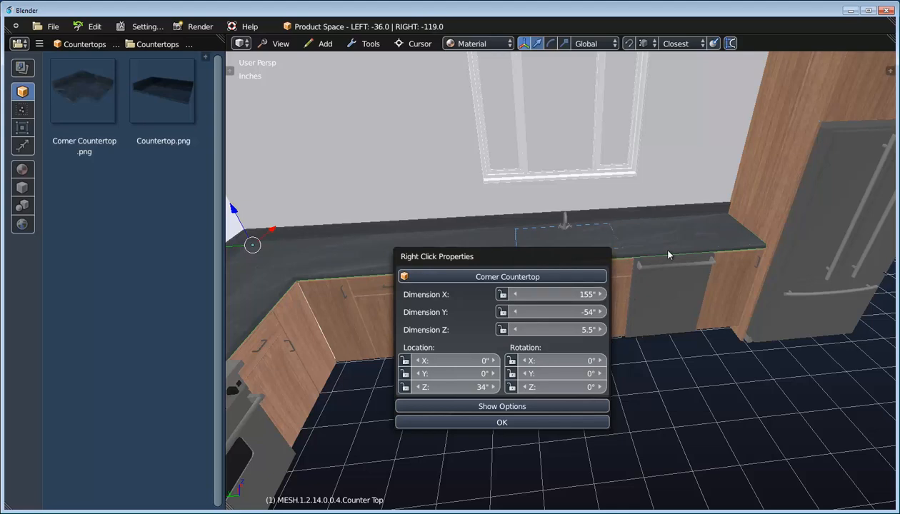
# Step: Cut the sink opening out of the countertop using the sink's Bool Obj and the product tools
pyautogui.moveTo(600, 295); pyautogui.dragTo(583, 280, button='middle')
pyautogui.click(583, 281)
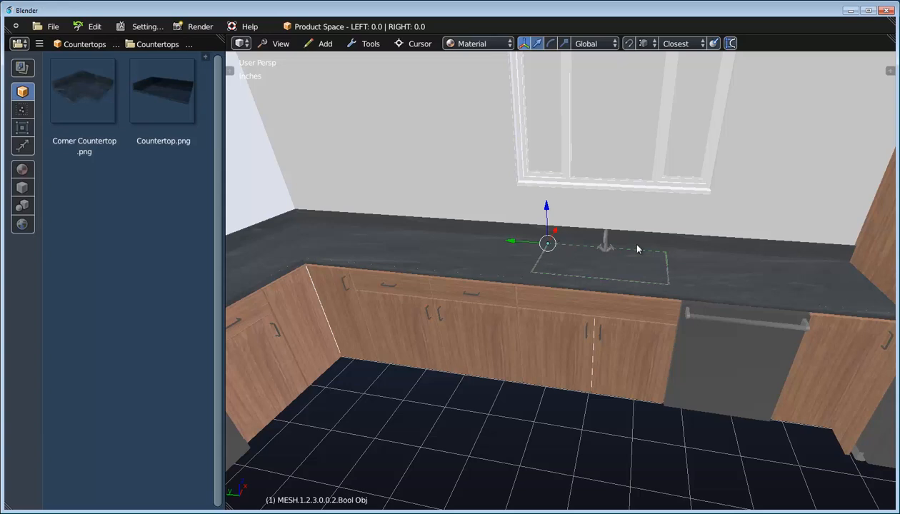
pyautogui.click(478, 270)
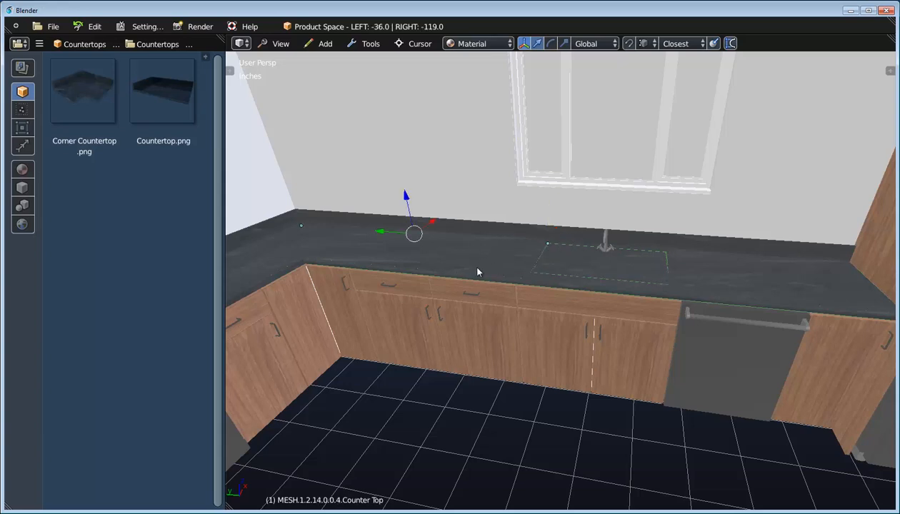
pyautogui.click(355, 44)
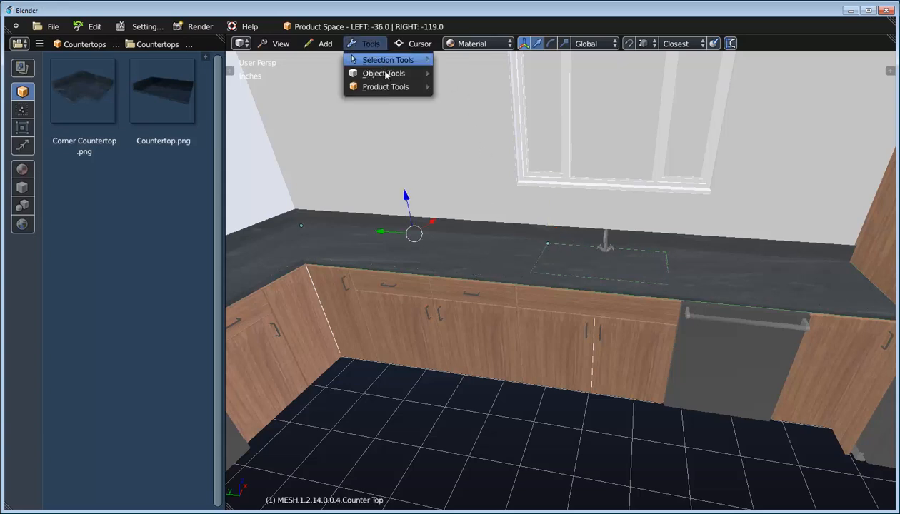
pyautogui.moveTo(389, 86)
pyautogui.click(490, 147)
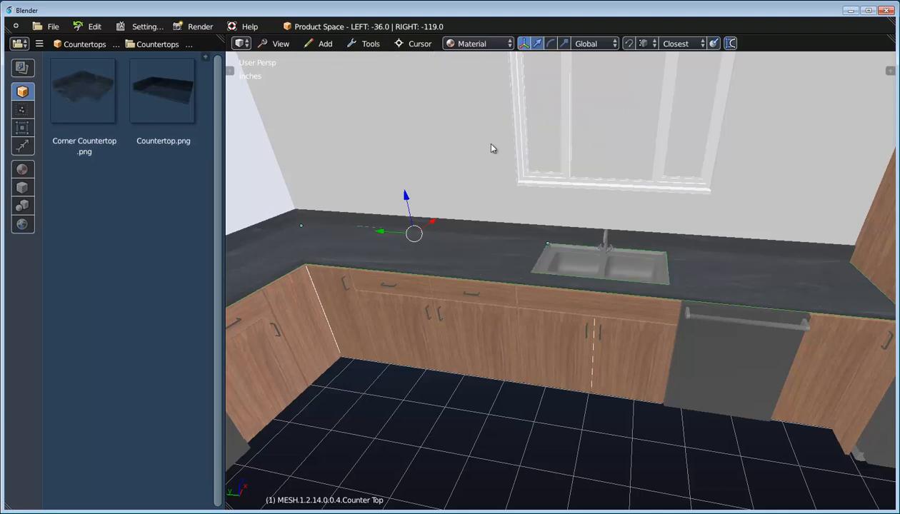
# Step: Place a second Corner Countertop on the range wall with center placement
pyautogui.moveTo(655, 283); pyautogui.dragTo(584, 322, button='middle')
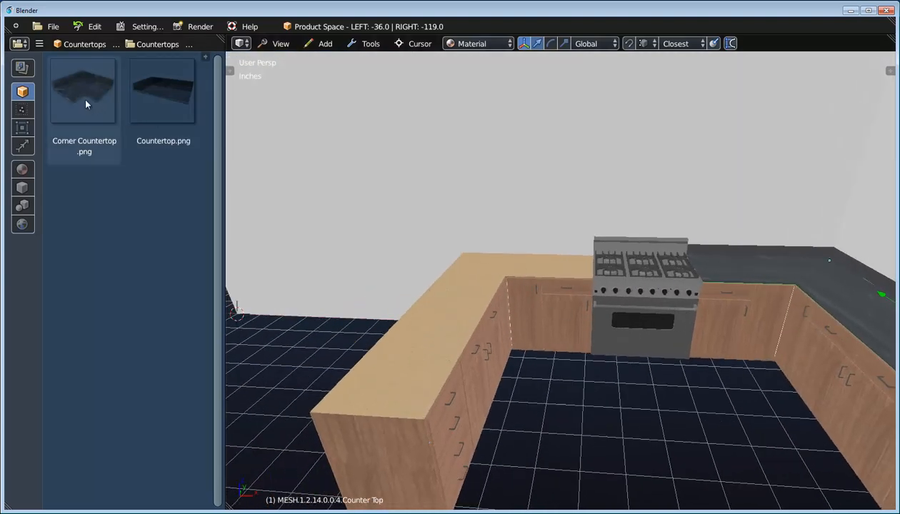
pyautogui.moveTo(86, 101); pyautogui.dragTo(510, 146)
pyautogui.click(510, 146)
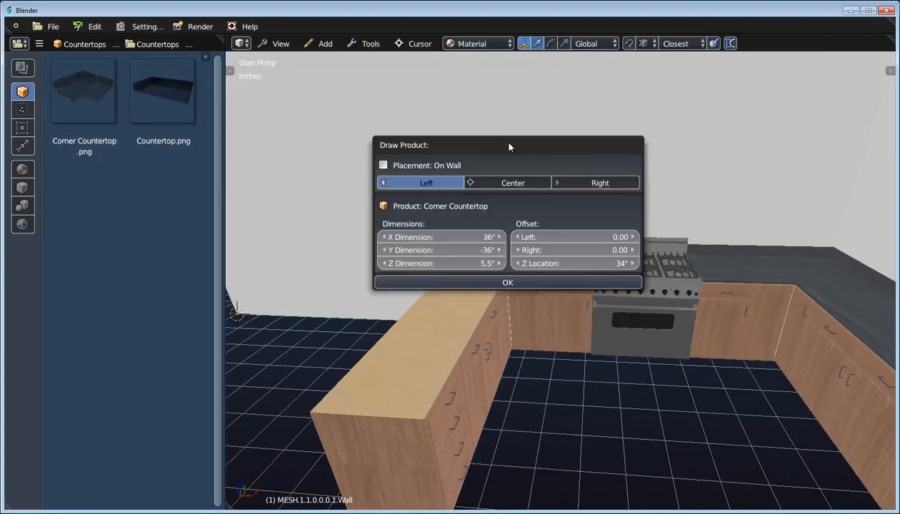
pyautogui.click(513, 183)
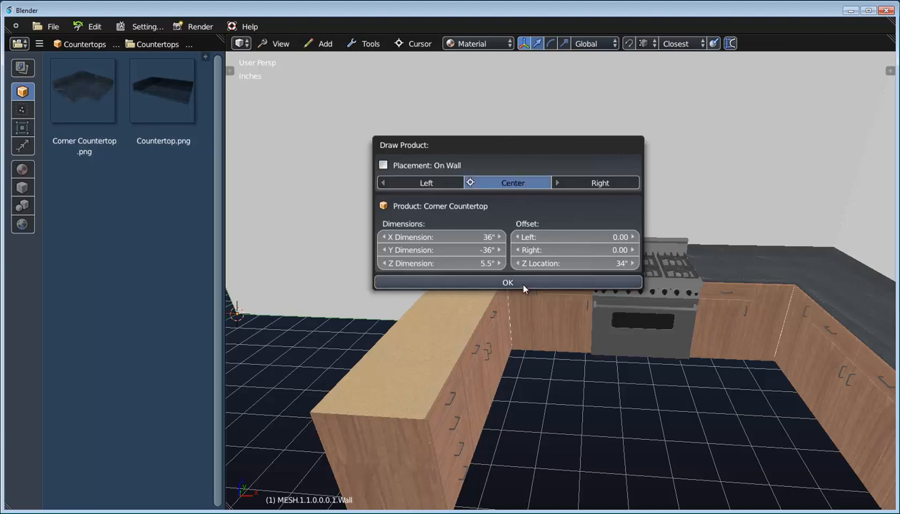
pyautogui.click(514, 283)
# Step: Align the second corner countertop with the peninsula's corner cabinet by setting its X location to 116"
pyautogui.click(499, 262)
pyautogui.rightClick(543, 323)
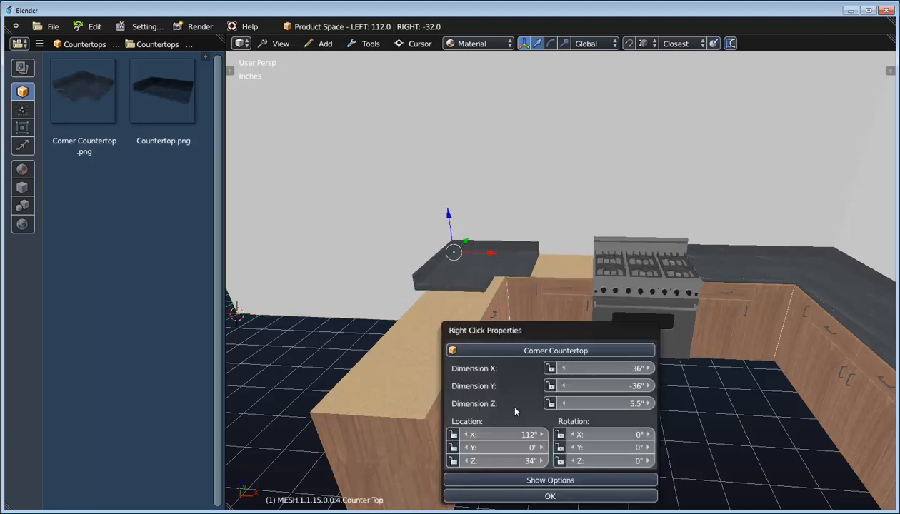
pyautogui.moveTo(497, 430); pyautogui.dragTo(503, 429)
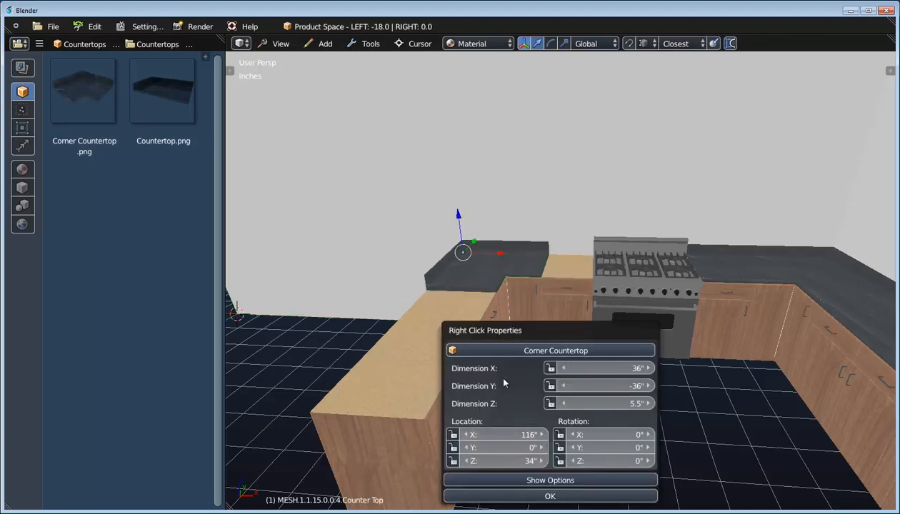
# Step: Fit the second corner countertop over the peninsula by setting Dimension X to 54" and Dimension Y to -96"
pyautogui.rightClick(523, 285)
pyautogui.moveTo(590, 331); pyautogui.dragTo(603, 331)
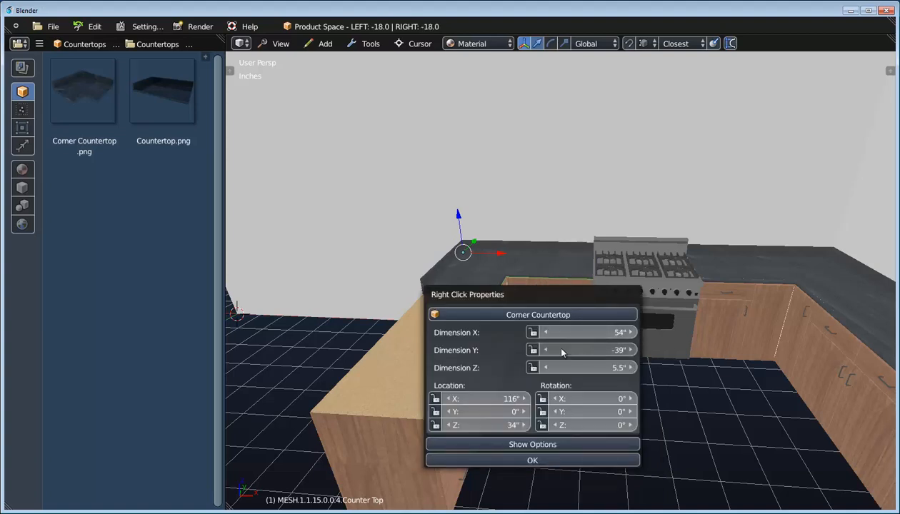
pyautogui.moveTo(562, 351); pyautogui.dragTo(542, 353)
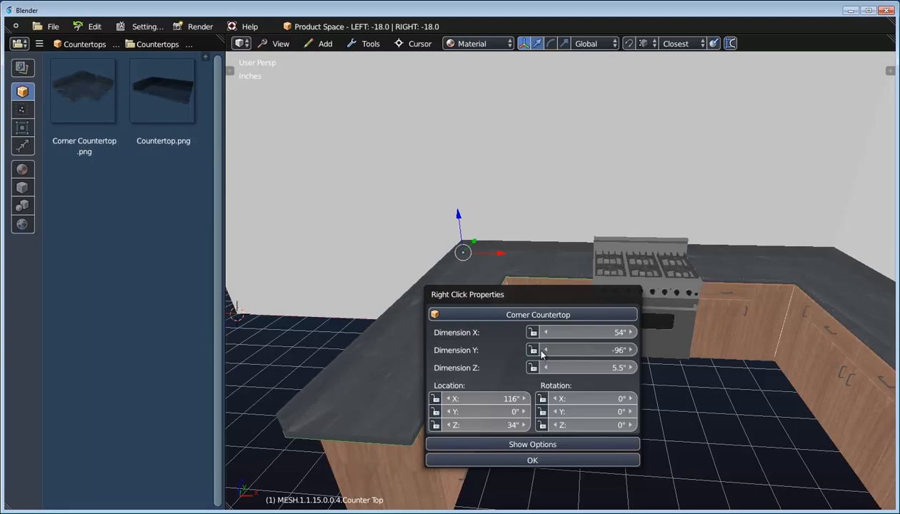
pyautogui.click(560, 281)
# Step: Remove the backsplash along the peninsula side of the second corner countertop through its product options
pyautogui.moveTo(561, 352); pyautogui.dragTo(484, 343, button='middle')
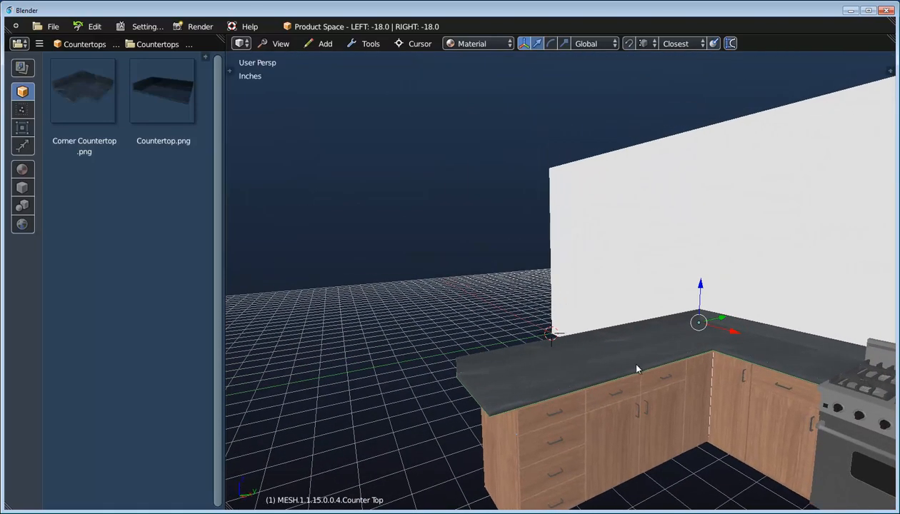
pyautogui.moveTo(637, 370); pyautogui.dragTo(618, 349, button='middle')
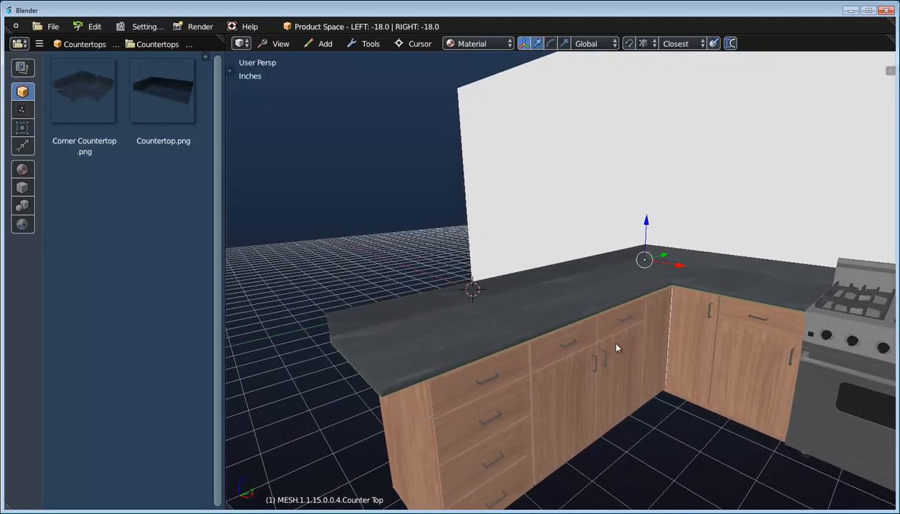
pyautogui.rightClick(559, 287)
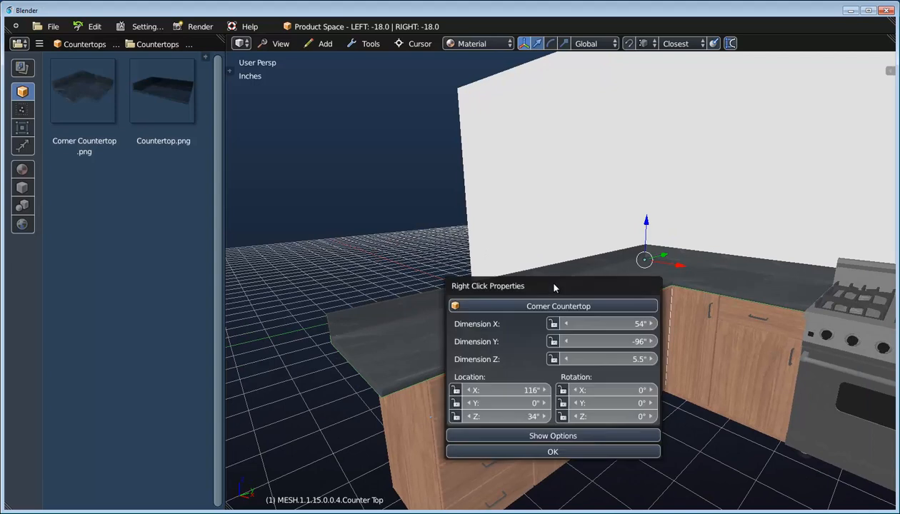
pyautogui.click(568, 437)
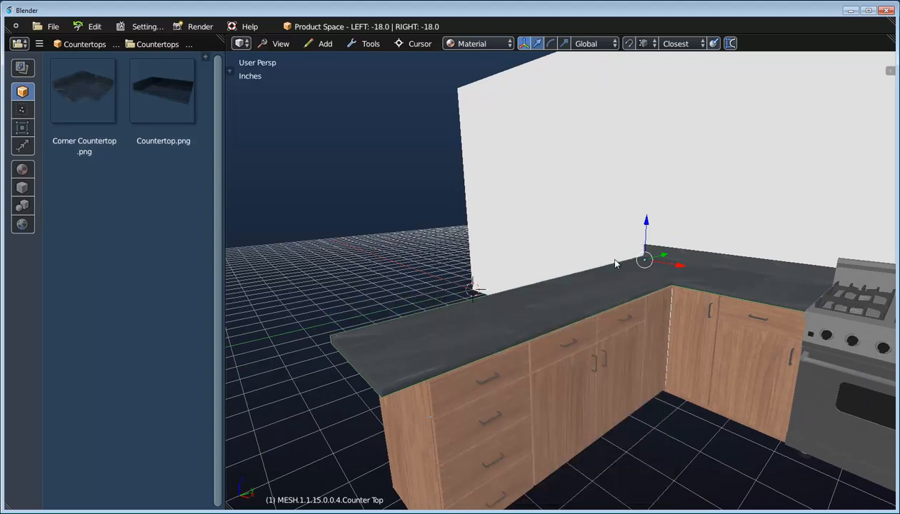
pyautogui.scroll(-1, 496, 321)
# Step: Apply the hook modifiers to the peninsula's Counter Top mesh
pyautogui.moveTo(496, 322); pyautogui.dragTo(893, 135, button='middle')
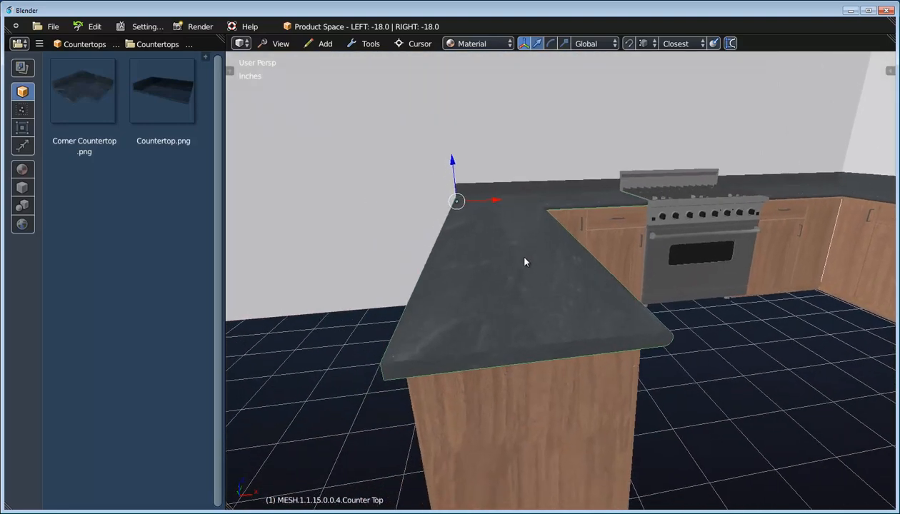
pyautogui.moveTo(524, 262); pyautogui.dragTo(571, 350, button='middle')
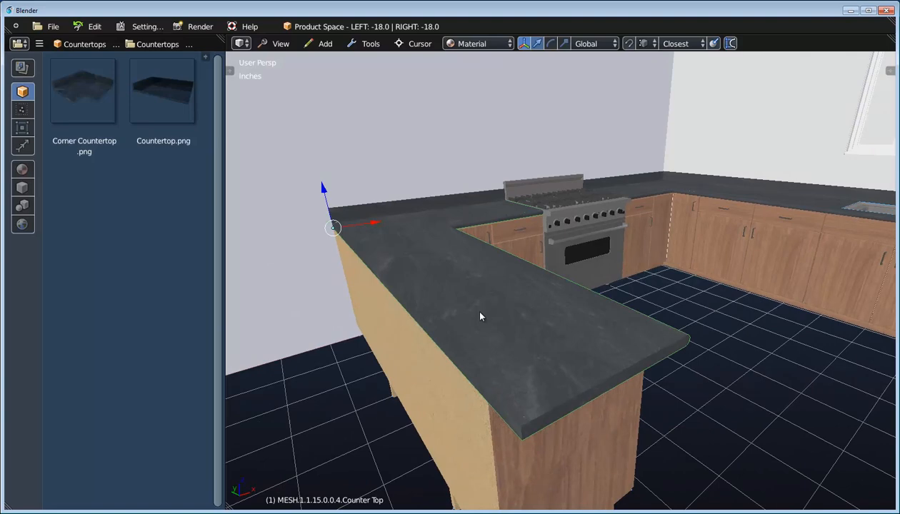
pyautogui.scroll(-2, 480, 316)
pyautogui.keyDown('shift'); pyautogui.moveTo(519, 283); pyautogui.dragTo(514, 291, button='middle'); pyautogui.keyUp('shift')
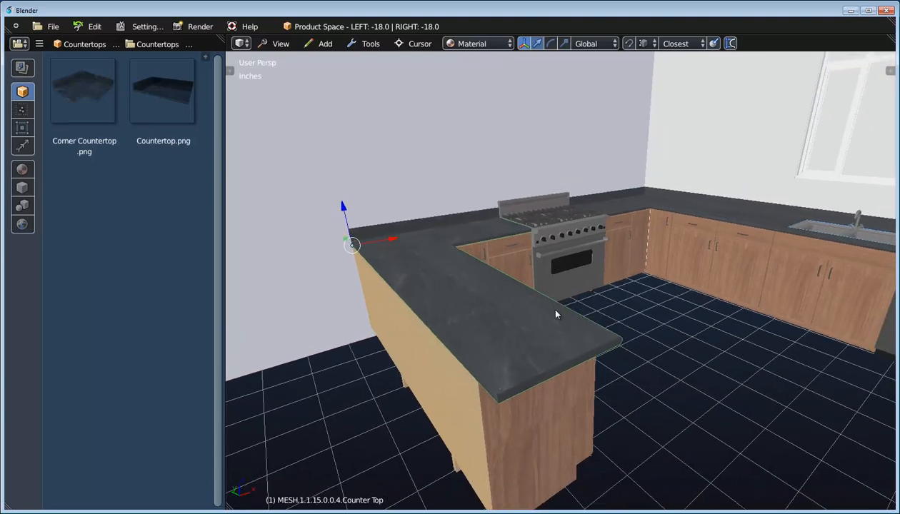
pyautogui.press('n')
pyautogui.moveTo(550, 252); pyautogui.dragTo(403, 229, button='middle')
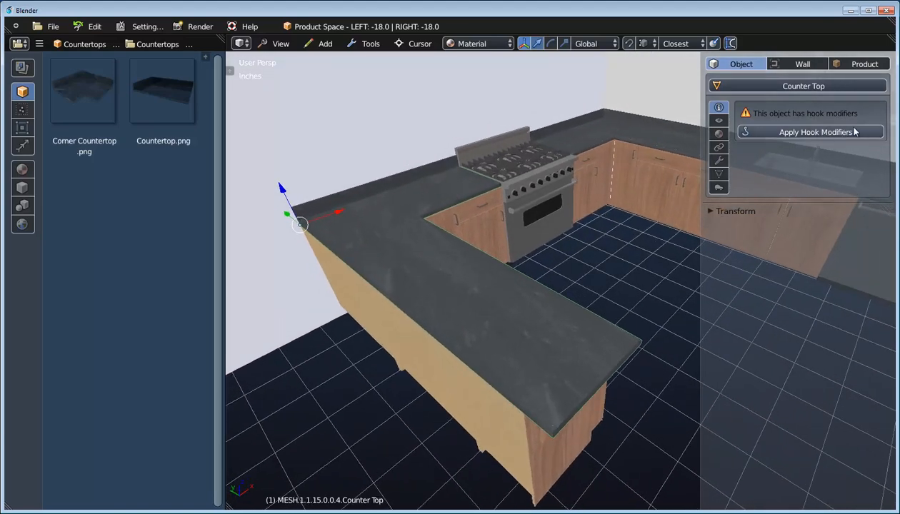
pyautogui.click(809, 133)
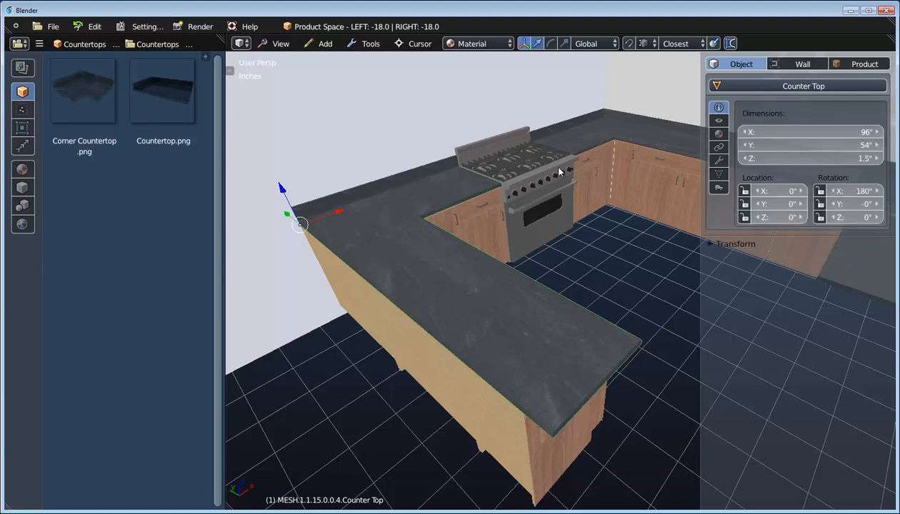
# Step: In face select mode, move the countertop's long back face outward along Y about 7.4" to form an overhang
pyautogui.moveTo(523, 297); pyautogui.dragTo(498, 255, button='middle')
pyautogui.press('Tab')
pyautogui.rightClick(502, 256)
pyautogui.moveTo(507, 256)
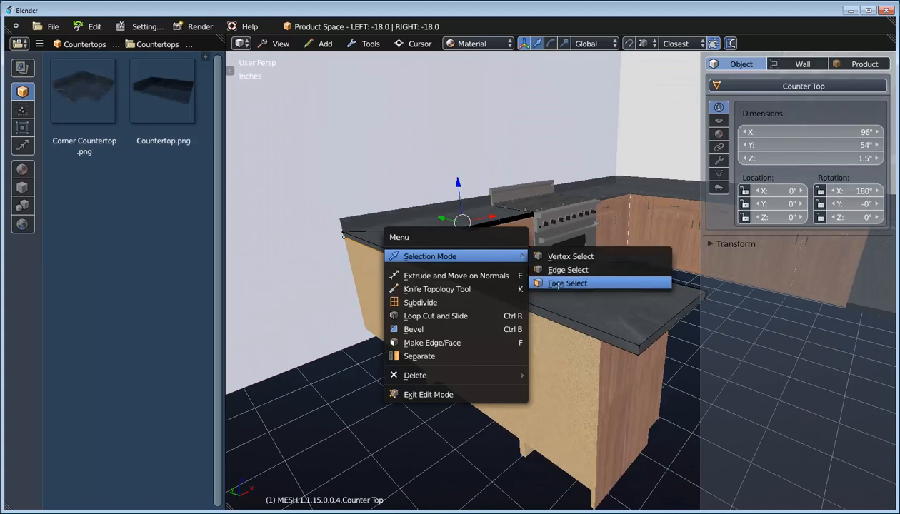
pyautogui.click(579, 283)
pyautogui.click(434, 269)
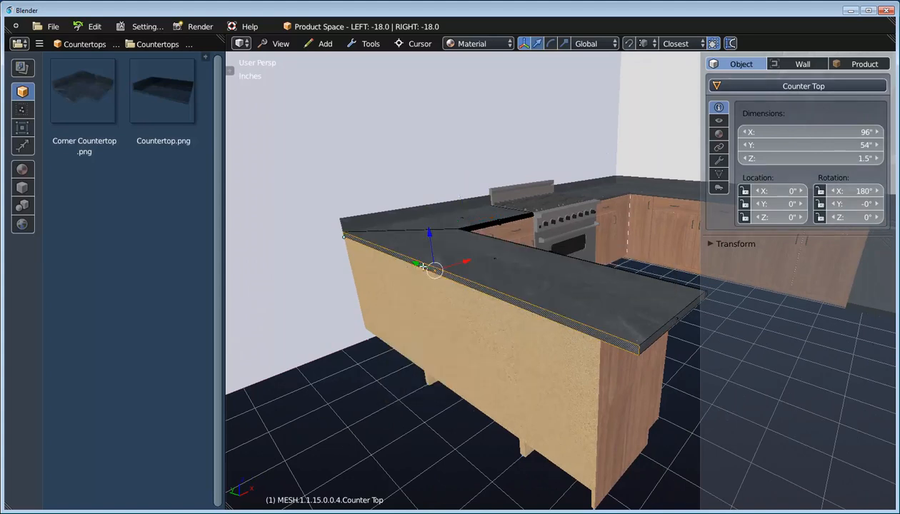
pyautogui.press('g')
pyautogui.press('y')
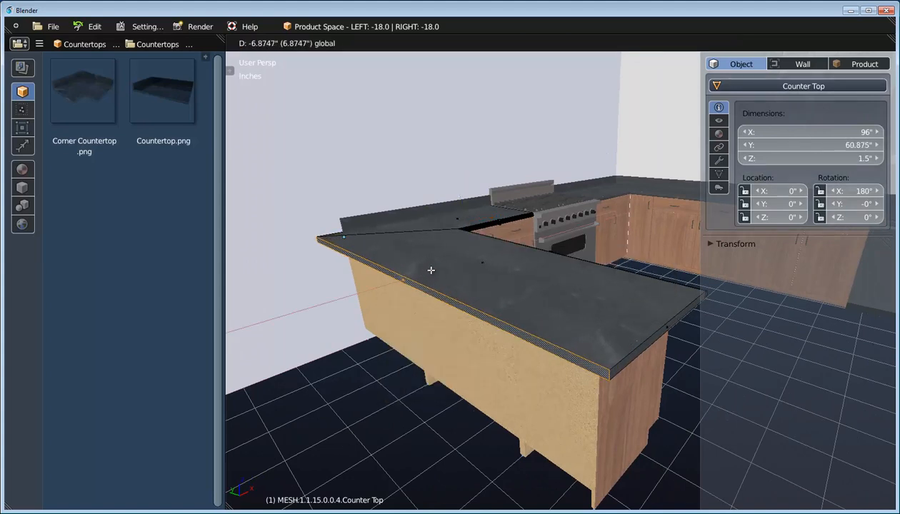
pyautogui.click(430, 271)
# Step: Round the vertical edge at the overhang's free outer corner with a multi-segment bevel, offset about 4, and leave edit mode
pyautogui.moveTo(504, 315); pyautogui.dragTo(532, 300, button='middle')
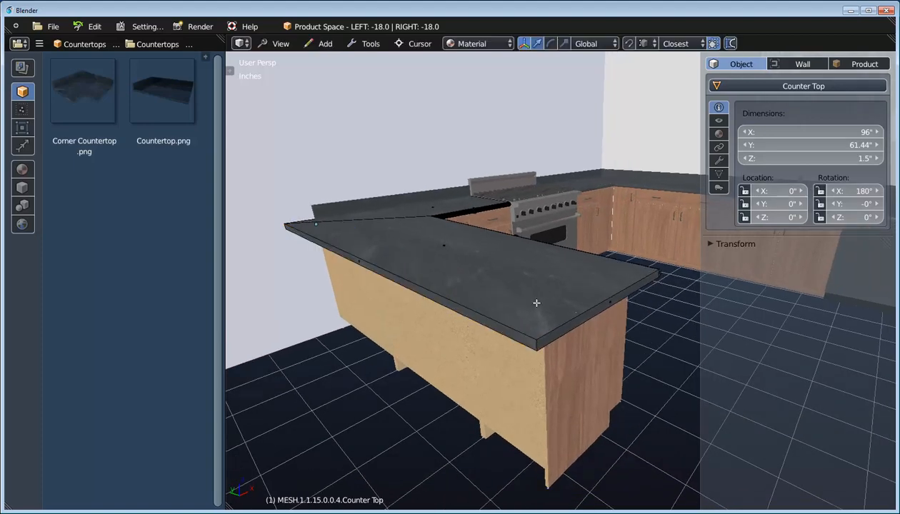
pyautogui.rightClick(529, 300)
pyautogui.click(606, 303)
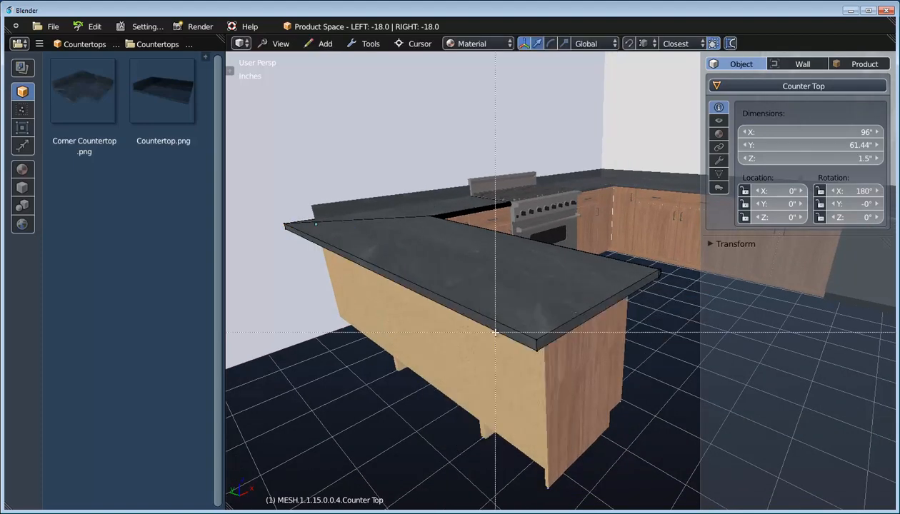
pyautogui.click(535, 342)
pyautogui.keyDown('shift'); pyautogui.moveTo(570, 368); pyautogui.dragTo(552, 353, button='middle'); pyautogui.keyUp('shift')
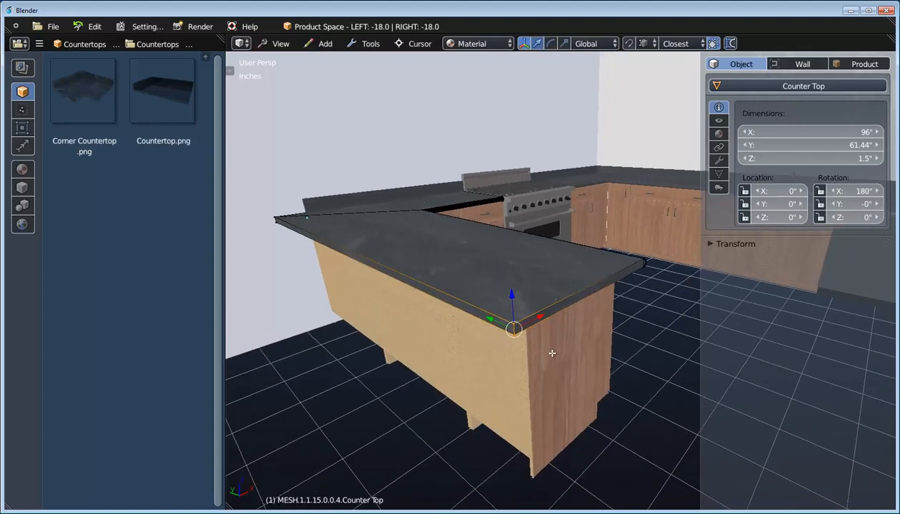
pyautogui.rightClick(582, 276)
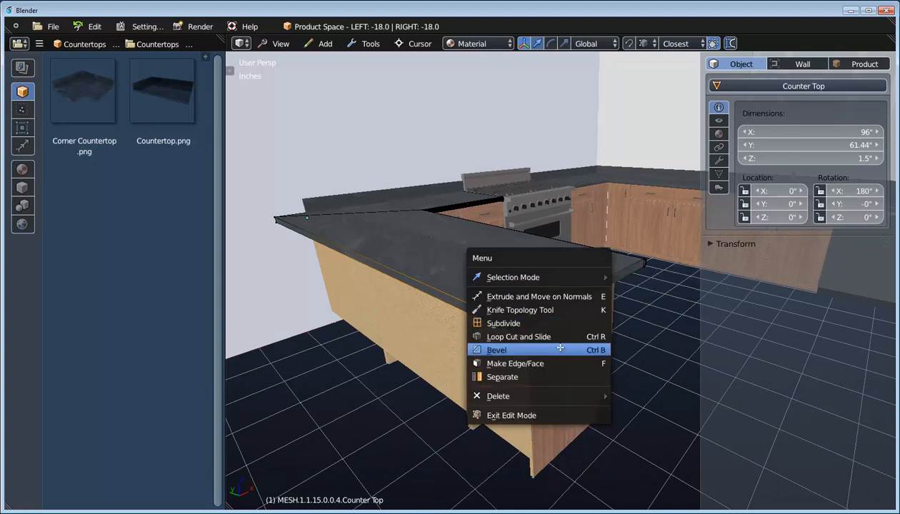
pyautogui.click(561, 349)
pyautogui.scroll(7, 601, 349)
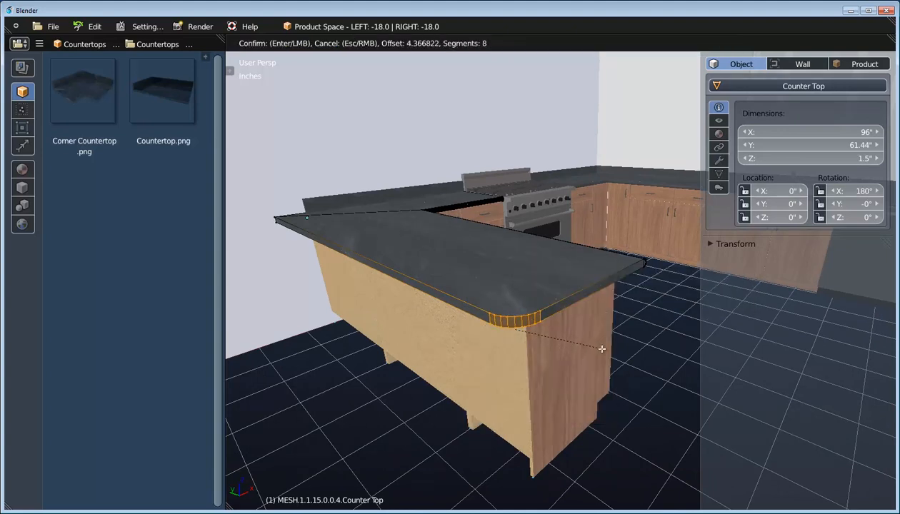
pyautogui.scroll(3, 602, 348)
pyautogui.click(599, 348)
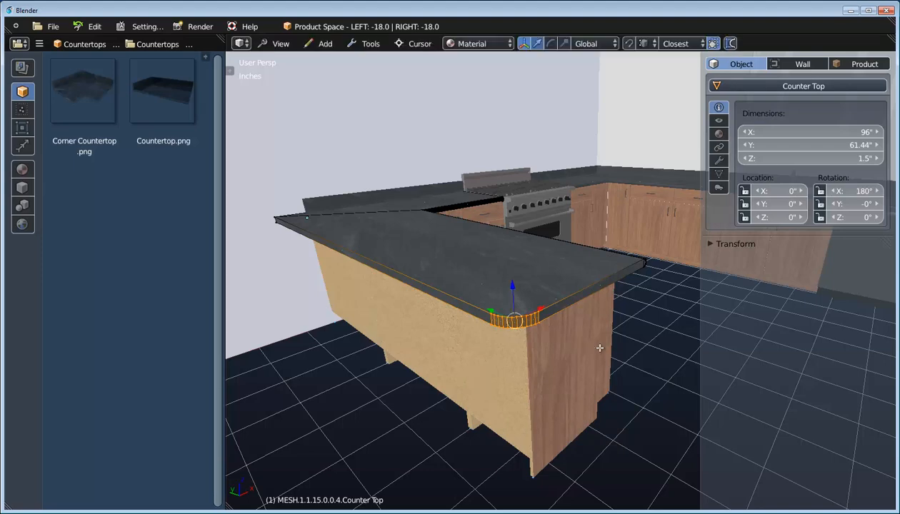
pyautogui.moveTo(344, 214); pyautogui.dragTo(443, 287, button='middle')
pyautogui.press('Tab')
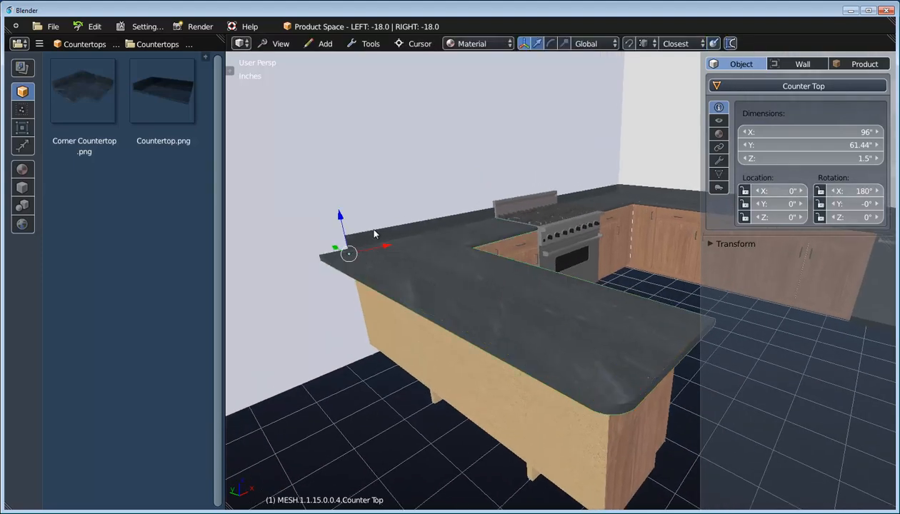
# Step: Apply the hook modifiers to the Backsplash behind the peninsula countertop on the range wall
pyautogui.rightClick(372, 230)
pyautogui.scroll(3, 371, 239)
pyautogui.moveTo(371, 256); pyautogui.dragTo(505, 337, button='middle')
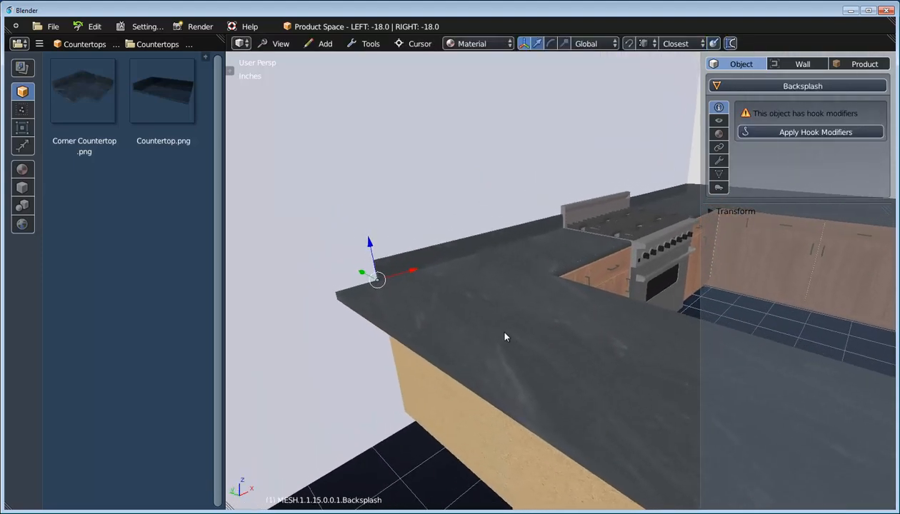
pyautogui.click(796, 133)
# Step: Round the upper corner at the backsplash's free end with a multi-segment bevel
pyautogui.press('Tab')
pyautogui.keyDown('shift'); pyautogui.moveTo(423, 265); pyautogui.dragTo(443, 266, button='middle'); pyautogui.keyUp('shift')
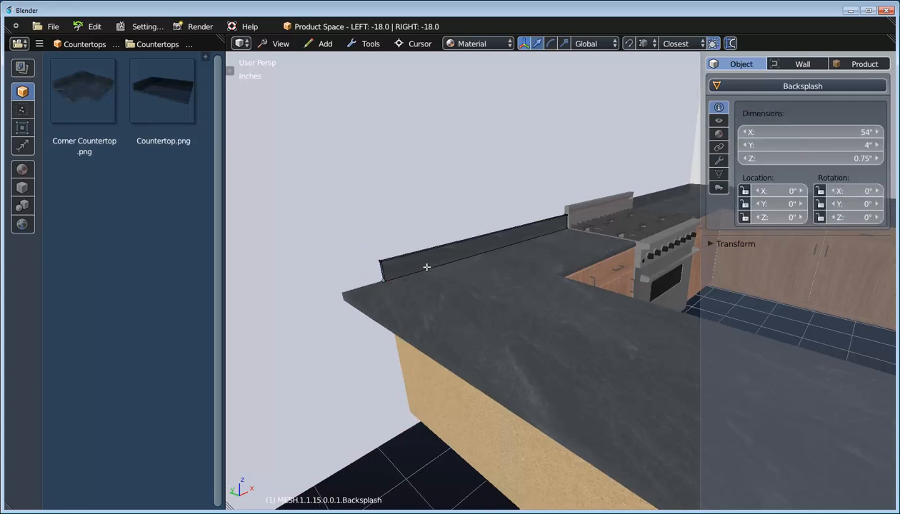
pyautogui.click(382, 261)
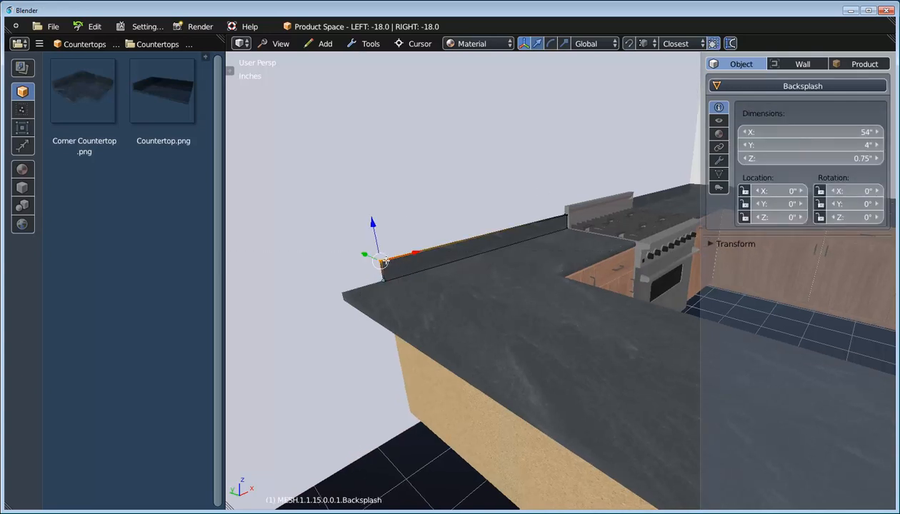
pyautogui.rightClick(443, 267)
pyautogui.click(443, 266)
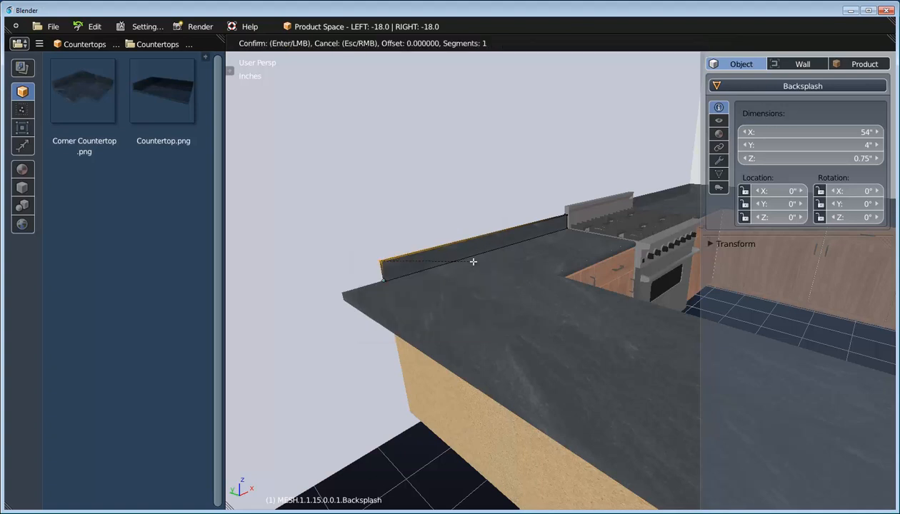
pyautogui.scroll(6, 487, 266)
pyautogui.click(488, 265)
pyautogui.scroll(-2, 488, 265)
pyautogui.keyDown('shift'); pyautogui.moveTo(530, 309); pyautogui.dragTo(398, 295, button='middle'); pyautogui.keyUp('shift')
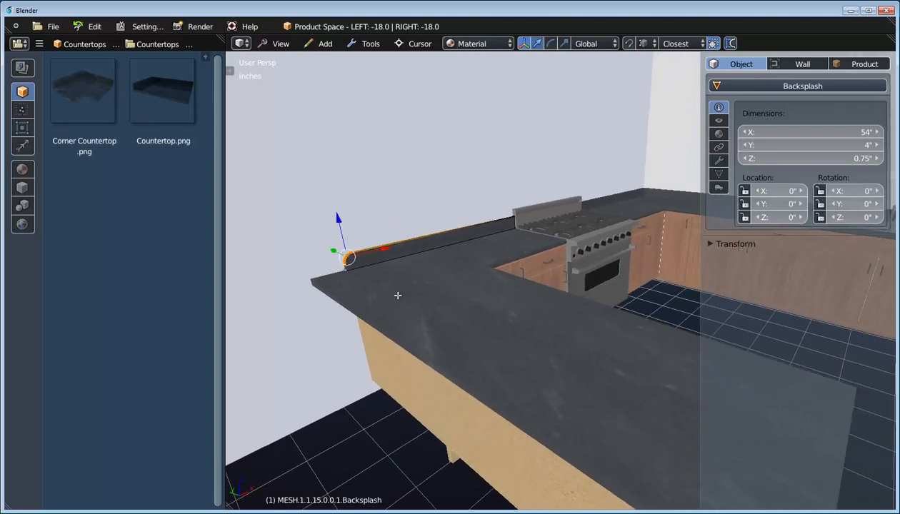
# Step: Enable Finished Back for the 4 Drawer Base at the end of the peninsula
pyautogui.scroll(-3, 422, 286)
pyautogui.keyDown('shift'); pyautogui.moveTo(457, 269); pyautogui.dragTo(389, 267, button='middle'); pyautogui.keyUp('shift')
pyautogui.moveTo(453, 241); pyautogui.dragTo(318, 293, button='middle')
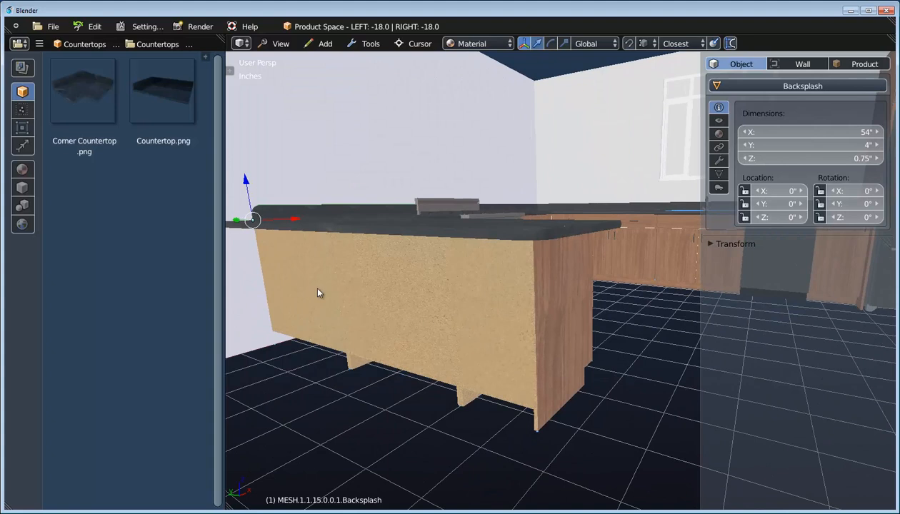
pyautogui.click(538, 310)
pyautogui.rightClick(564, 289)
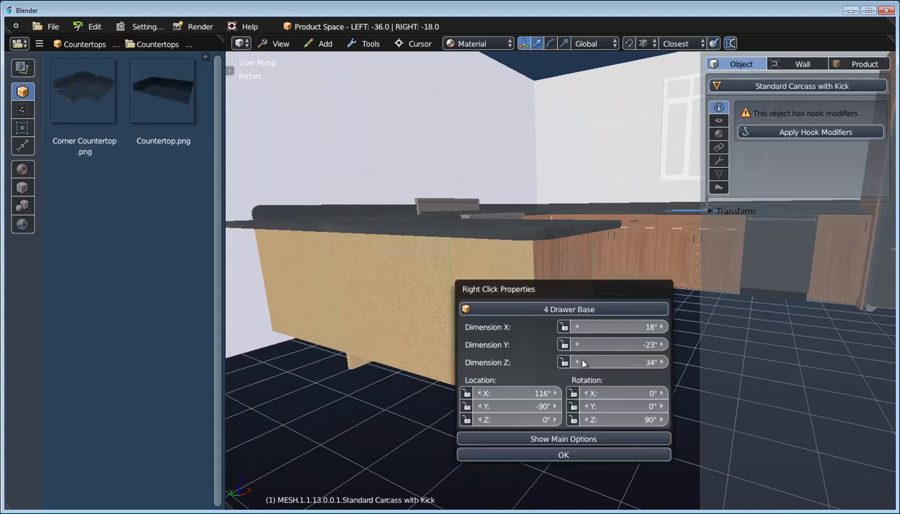
pyautogui.click(585, 437)
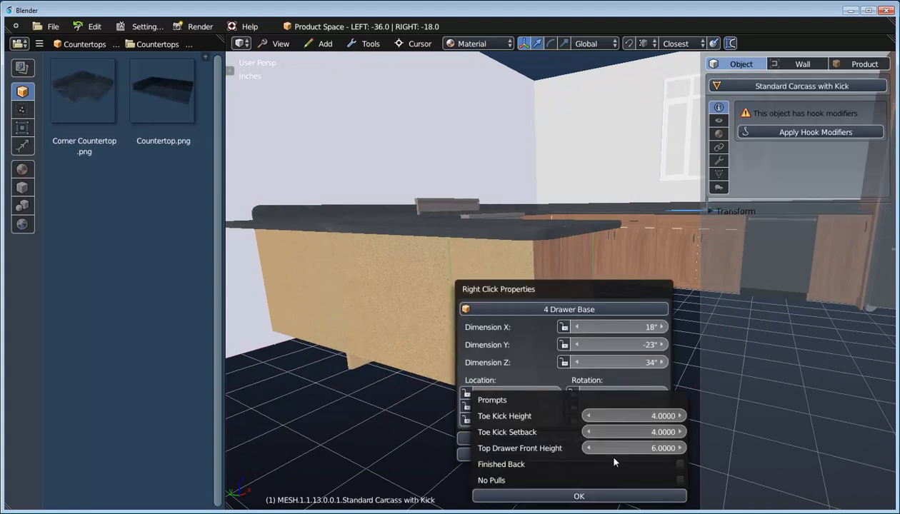
pyautogui.click(679, 465)
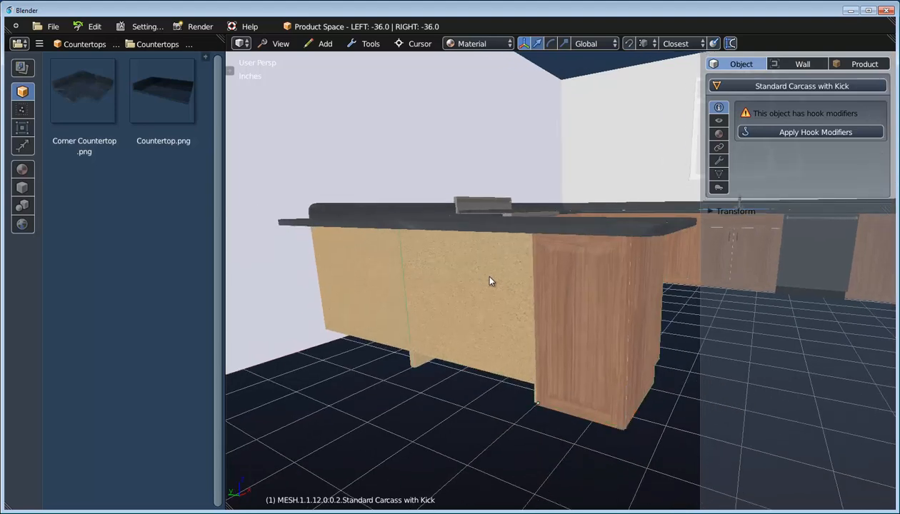
# Step: Enable Finished Back for the middle base cabinet of the peninsula
pyautogui.rightClick(490, 281)
pyautogui.click(554, 429)
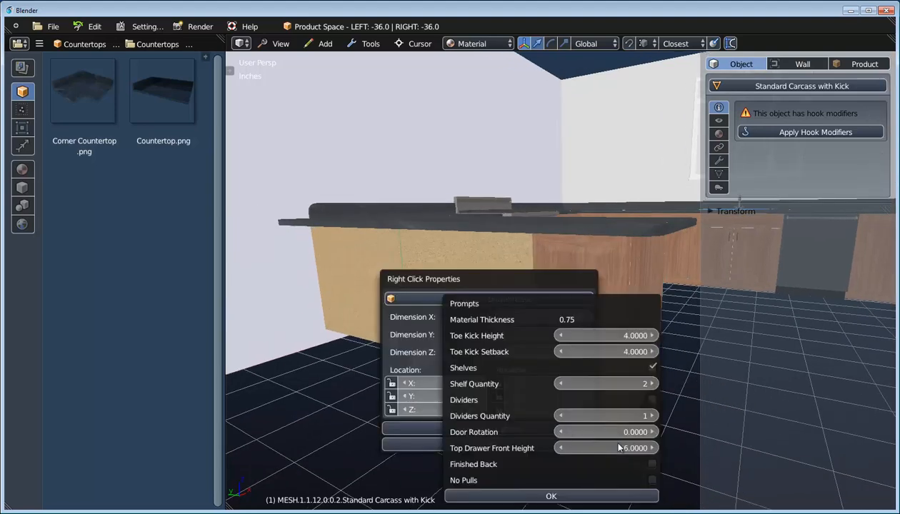
pyautogui.click(652, 464)
# Step: Enable Left Finished Back for the peninsula's Base Corner Cabinet with Kick
pyautogui.keyDown('shift'); pyautogui.moveTo(562, 282); pyautogui.dragTo(630, 301, button='middle'); pyautogui.keyUp('shift')
pyautogui.rightClick(438, 270)
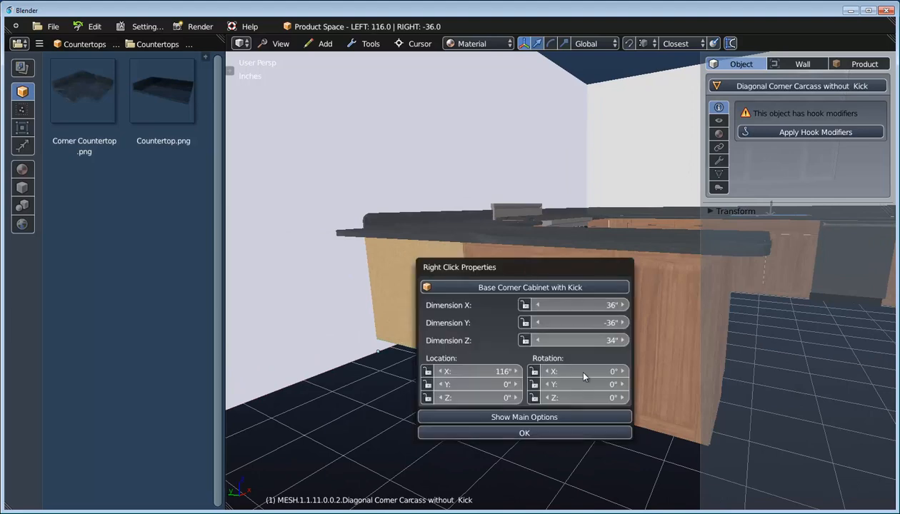
pyautogui.click(580, 418)
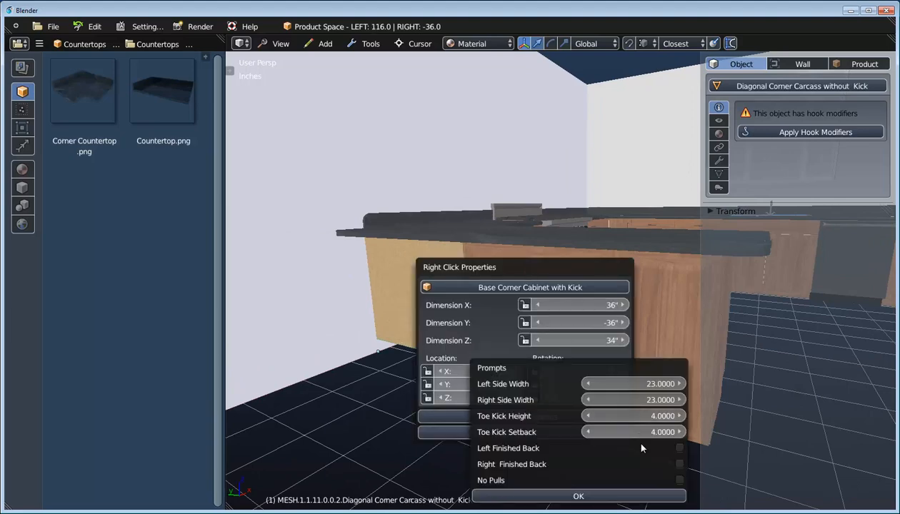
pyautogui.click(680, 449)
# Step: Place an Upper Notched Corner from the Frameless Cabinets library on the window wall with Left placement
pyautogui.scroll(-2, 518, 272)
pyautogui.keyDown('shift'); pyautogui.moveTo(468, 303); pyautogui.dragTo(300, 341, button='middle'); pyautogui.keyUp('shift')
pyautogui.keyDown('shift'); pyautogui.moveTo(539, 302); pyautogui.dragTo(588, 348, button='middle'); pyautogui.keyUp('shift')
pyautogui.press('n')
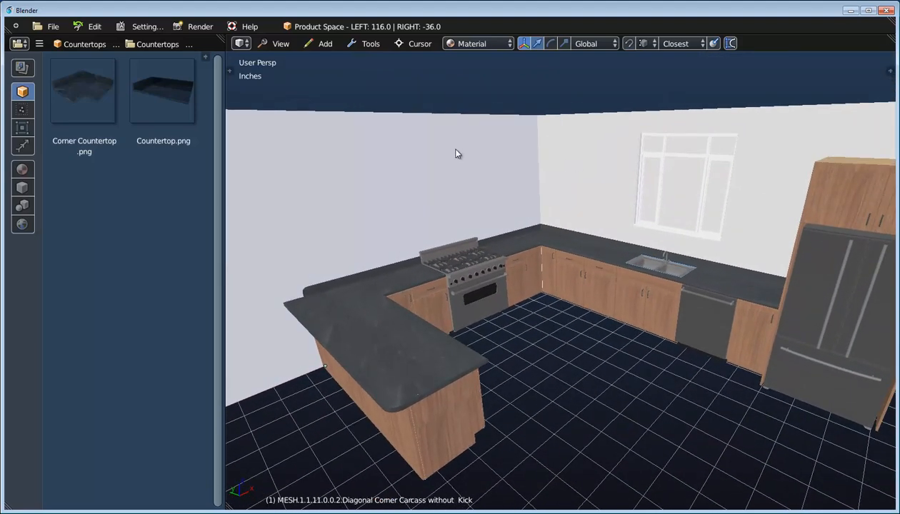
pyautogui.click(84, 41)
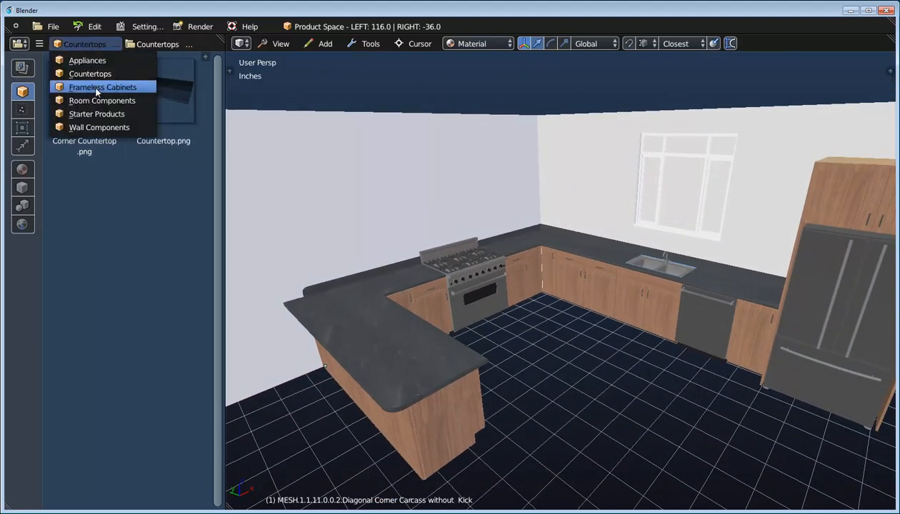
pyautogui.click(95, 84)
pyautogui.click(178, 45)
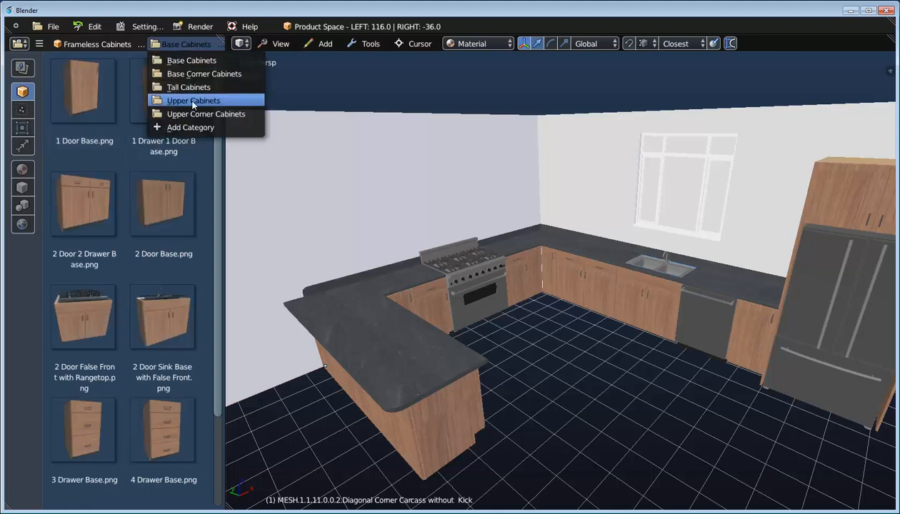
pyautogui.click(193, 114)
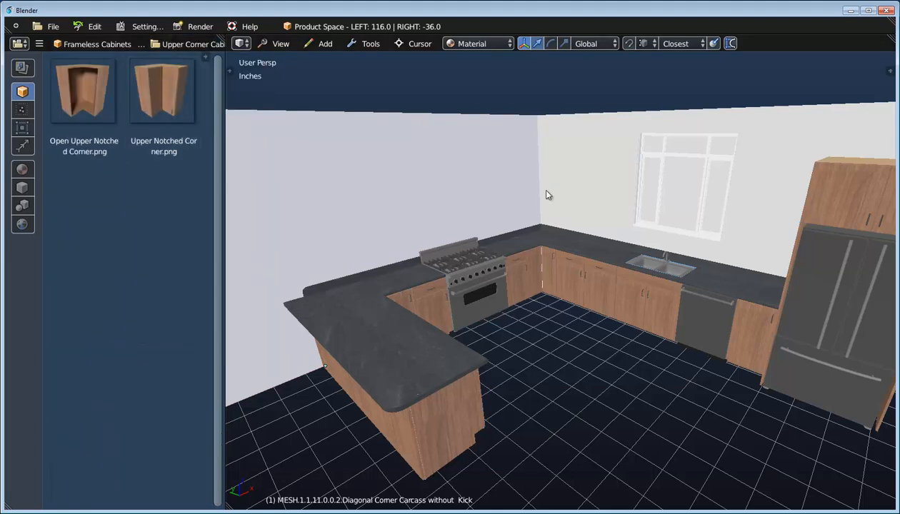
pyautogui.moveTo(156, 88); pyautogui.dragTo(569, 169)
pyautogui.click(570, 169)
pyautogui.click(491, 205)
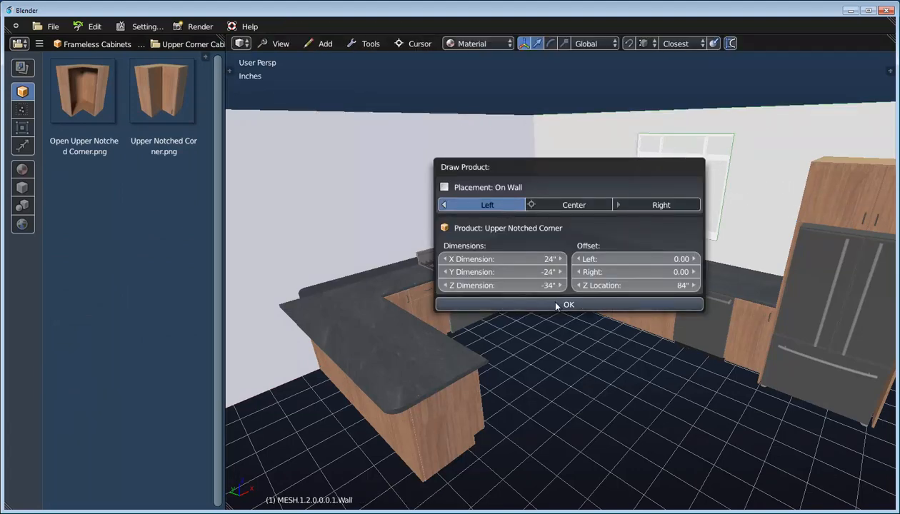
pyautogui.click(556, 306)
# Step: Add a 2 Door Upper with Microwave Hood from the Upper Cabinets category, centered on the gas range
pyautogui.moveTo(550, 298)
pyautogui.mouseDown(button='middle')
pyautogui.moveTo(584, 291)
pyautogui.moveTo(579, 272)
pyautogui.mouseUp(button='middle')
pyautogui.click(158, 45)
pyautogui.click(181, 99)
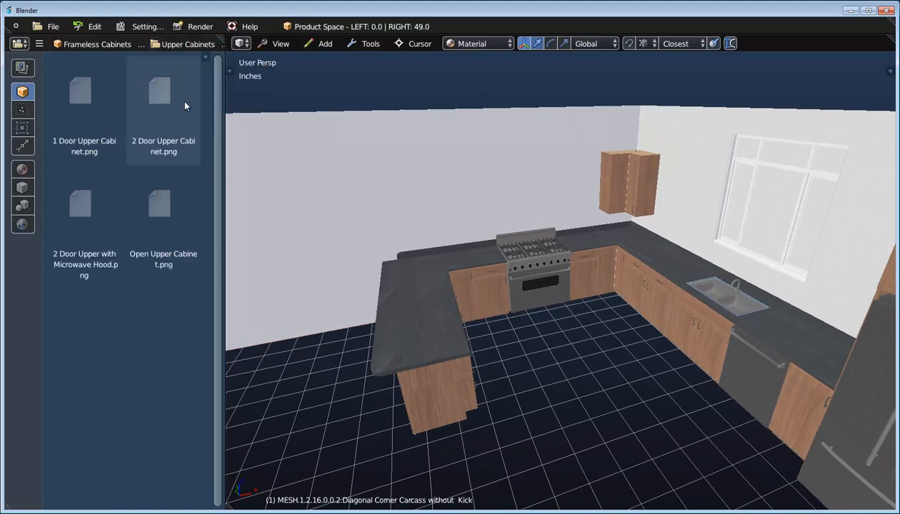
pyautogui.moveTo(79, 200); pyautogui.dragTo(543, 251)
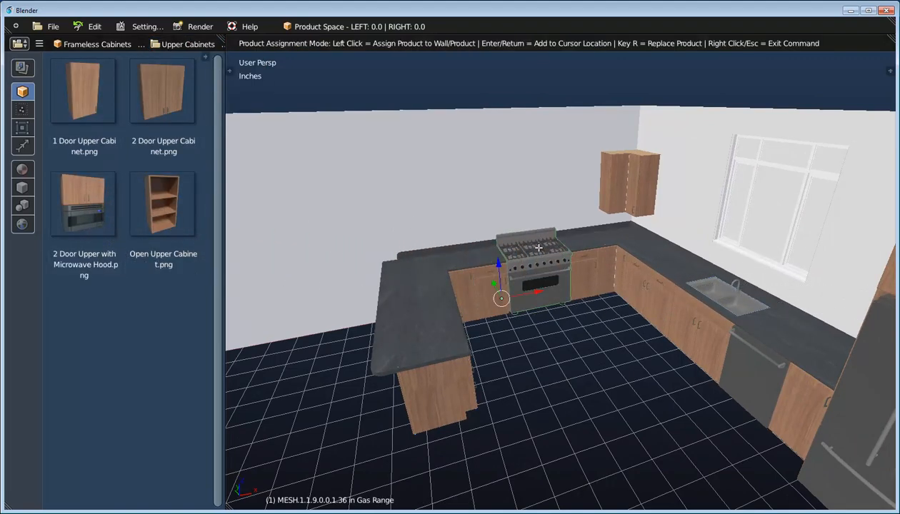
pyautogui.click(538, 247)
pyautogui.click(537, 288)
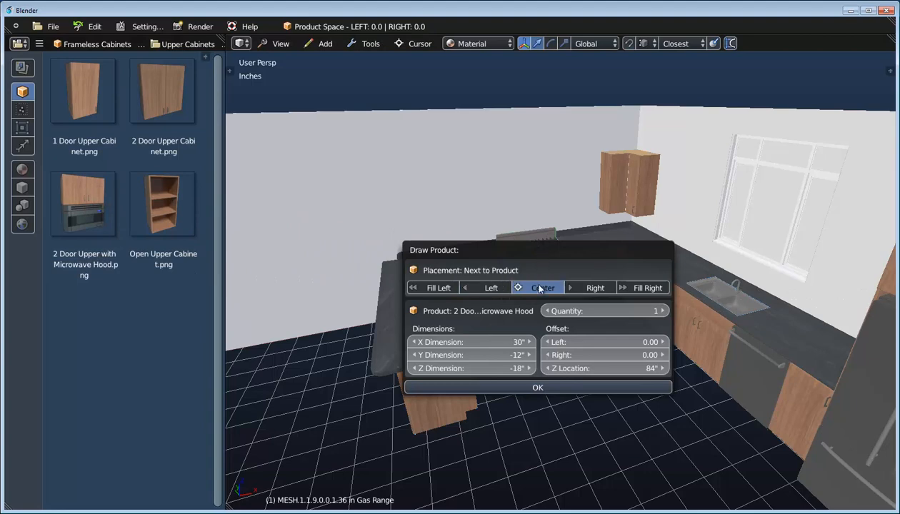
pyautogui.click(537, 387)
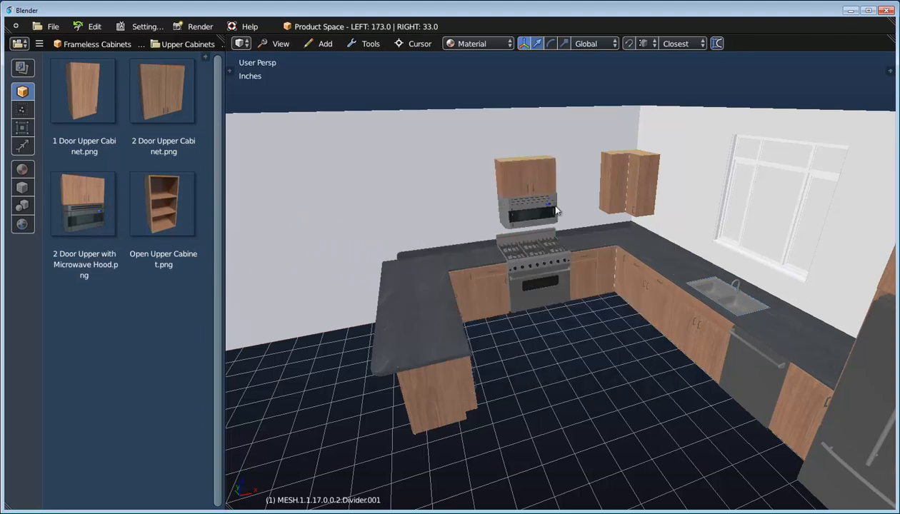
# Step: Fill the gap between the microwave hood cabinet and the upper corner with a 2 Door Upper Cabinet using Fill Right
pyautogui.moveTo(159, 86); pyautogui.dragTo(537, 185)
pyautogui.click(537, 185)
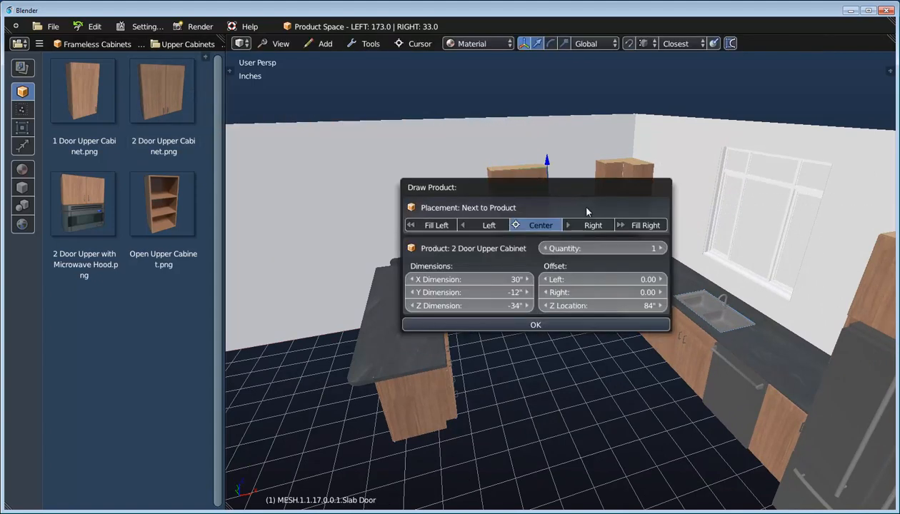
pyautogui.click(629, 225)
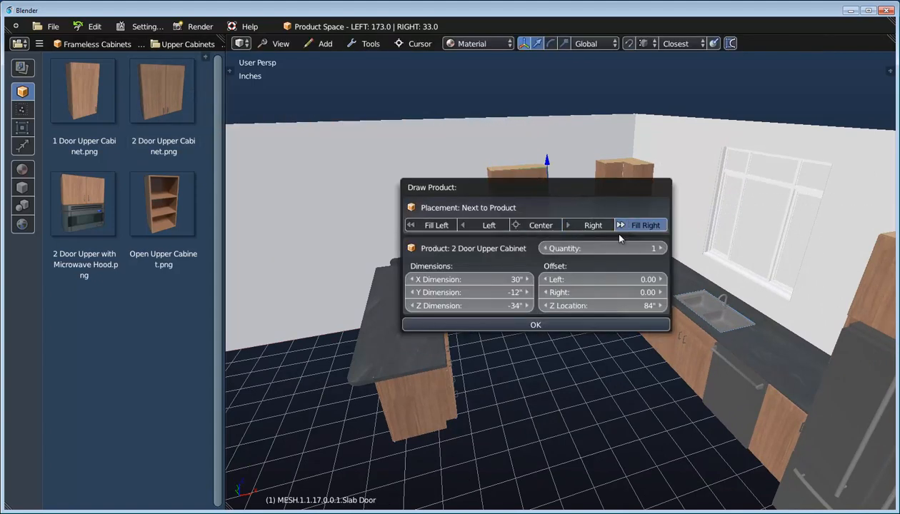
pyautogui.click(576, 325)
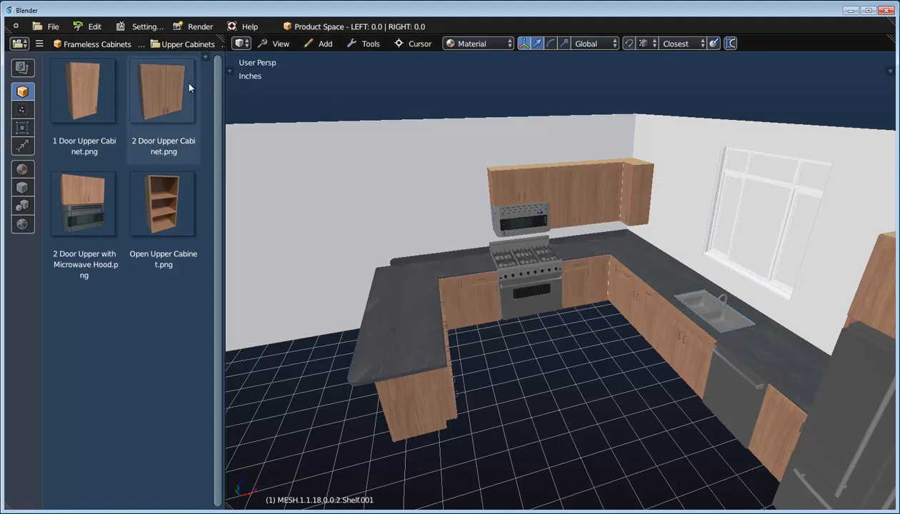
# Step: Place two 2 Door Upper Cabinets on the left side of the microwave hood cabinet by setting the quantity to 2
pyautogui.moveTo(185, 81)
pyautogui.mouseDown()
pyautogui.moveTo(217, 113)
pyautogui.moveTo(493, 180)
pyautogui.mouseUp()
pyautogui.click(500, 184)
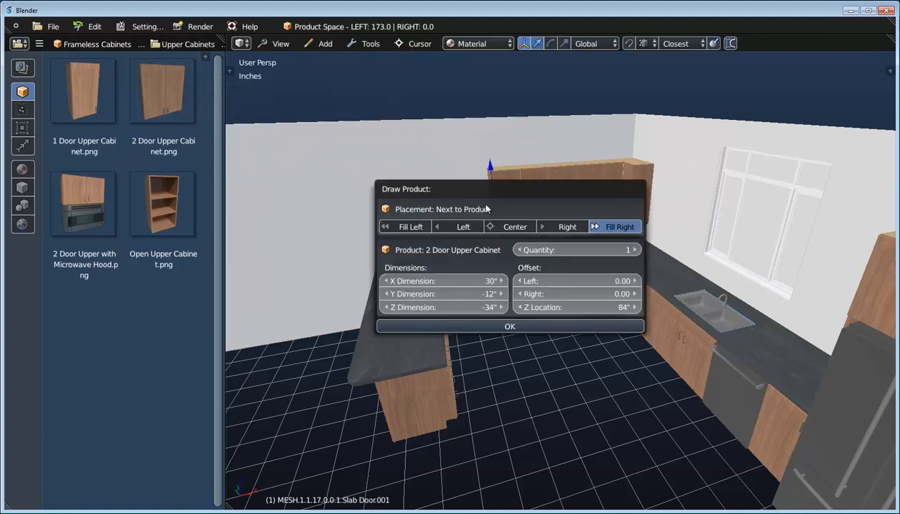
pyautogui.click(463, 226)
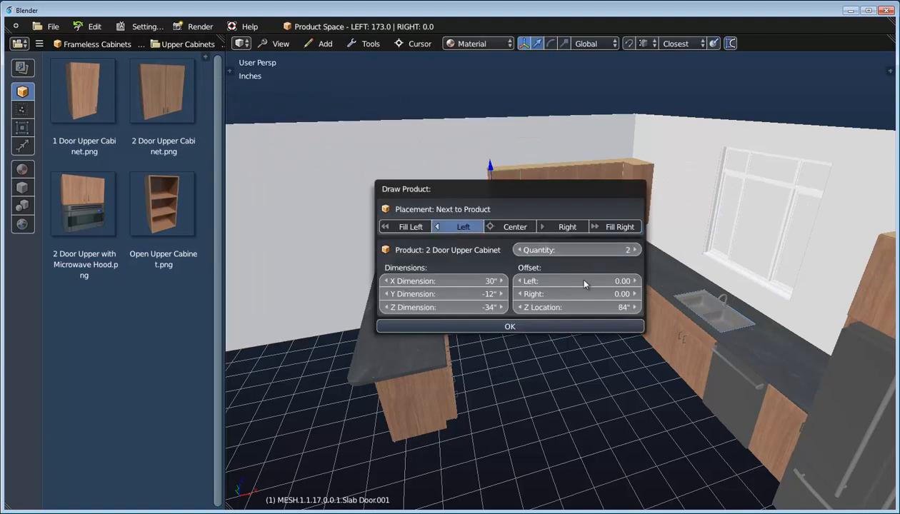
pyautogui.click(520, 327)
# Step: Place a 2 Door Upper Cabinet directly to the right of the upper corner cabinet, toward the window
pyautogui.moveTo(428, 191); pyautogui.dragTo(541, 282, button='middle')
pyautogui.moveTo(162, 92)
pyautogui.mouseDown()
pyautogui.moveTo(222, 108)
pyautogui.moveTo(428, 205)
pyautogui.mouseUp()
pyautogui.click(430, 210)
pyautogui.click(486, 247)
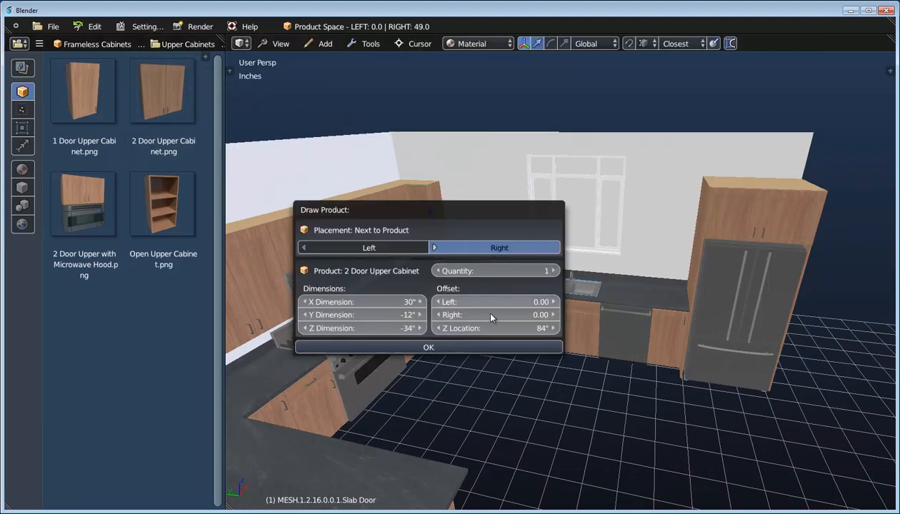
pyautogui.click(484, 350)
# Step: Place a 2 Door Upper Cabinet directly to the left of the cabinet above the refrigerator
pyautogui.moveTo(184, 94); pyautogui.dragTo(704, 214)
pyautogui.click(703, 216)
pyautogui.click(689, 251)
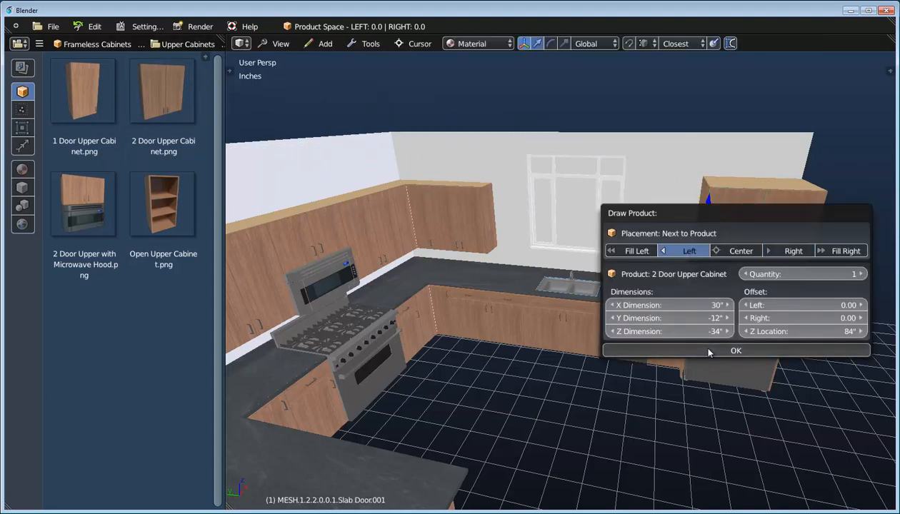
pyautogui.click(688, 348)
pyautogui.moveTo(642, 319); pyautogui.dragTo(497, 213, button='middle')
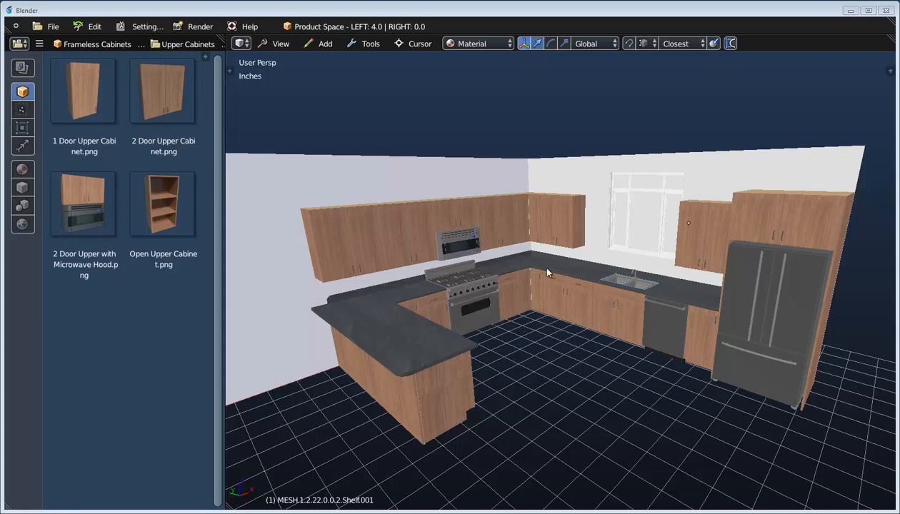
# Step: Examine the first wall's product hierarchy in the Outliner, including the Base Corner Cabinet with Kick and its Pie Cut Door insert
pyautogui.click(20, 43)
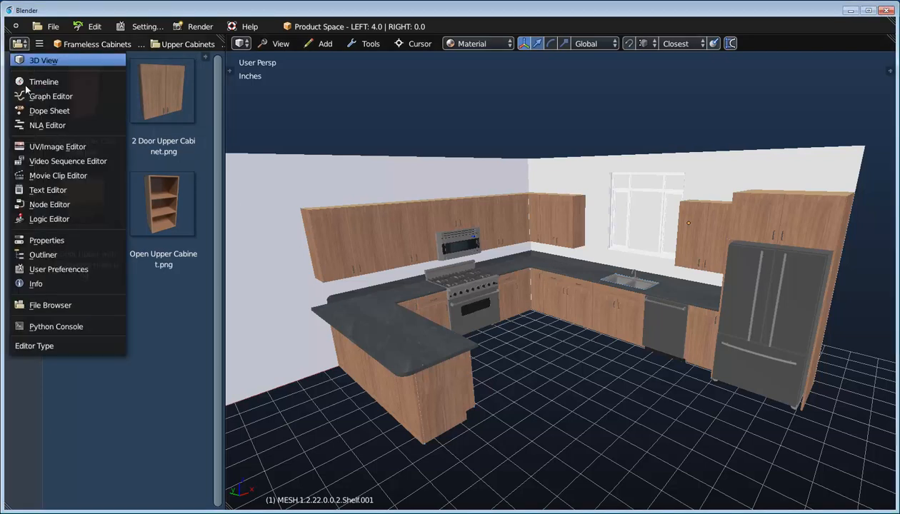
pyautogui.click(45, 255)
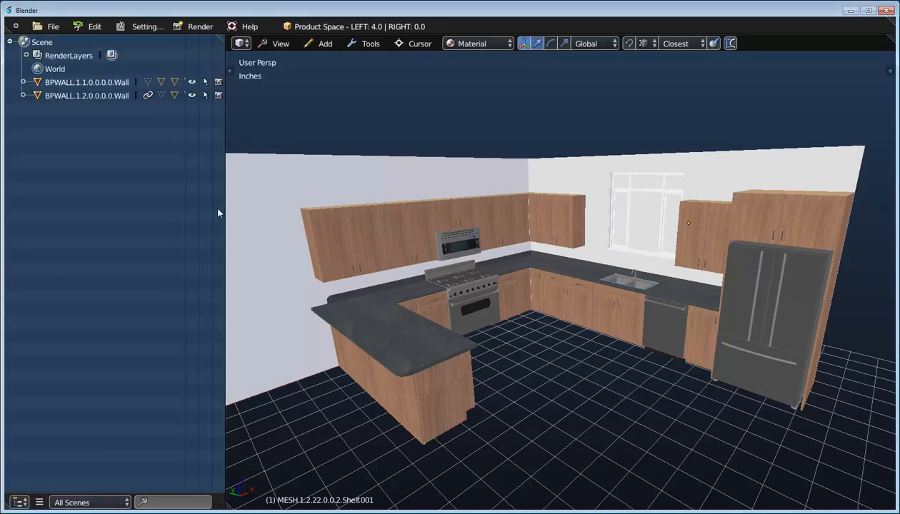
pyautogui.moveTo(227, 210); pyautogui.dragTo(379, 210)
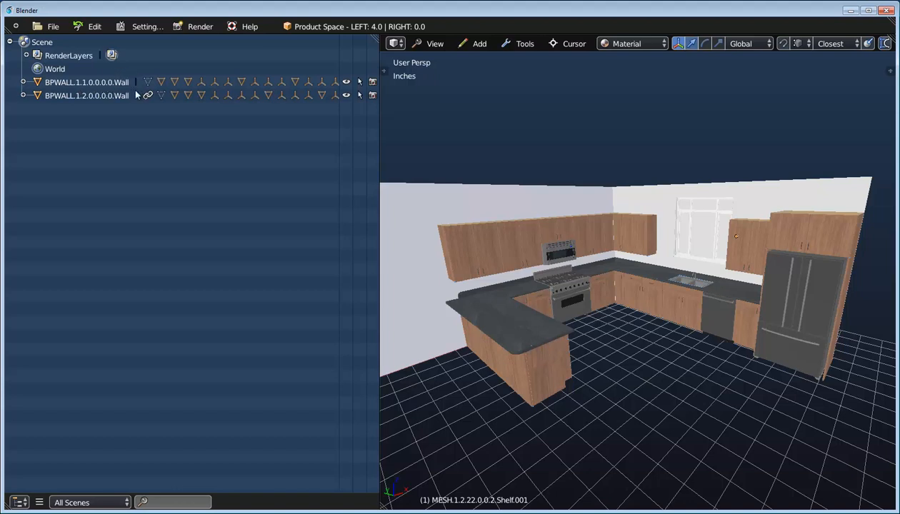
pyautogui.click(23, 82)
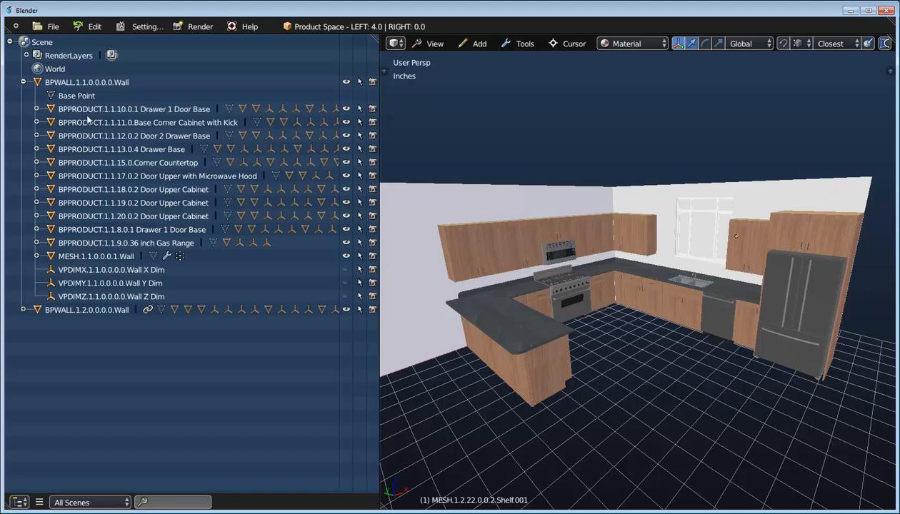
pyautogui.click(36, 122)
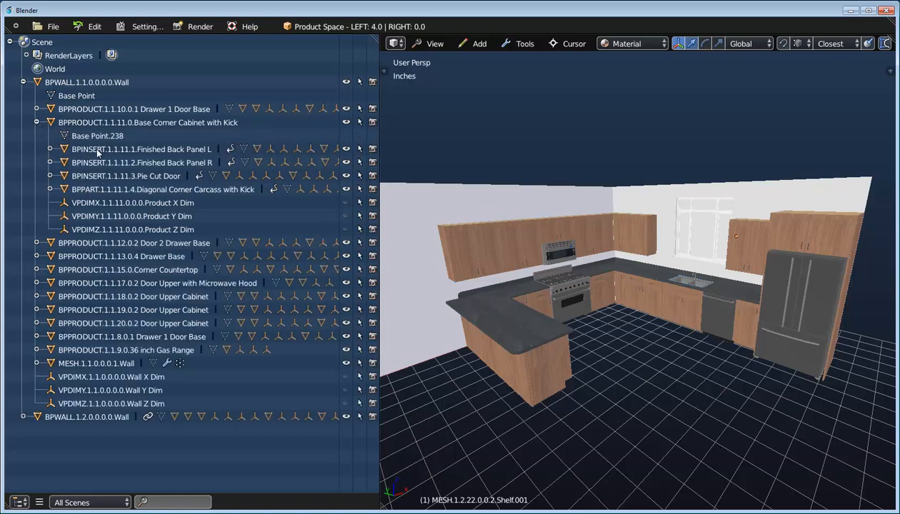
pyautogui.click(50, 175)
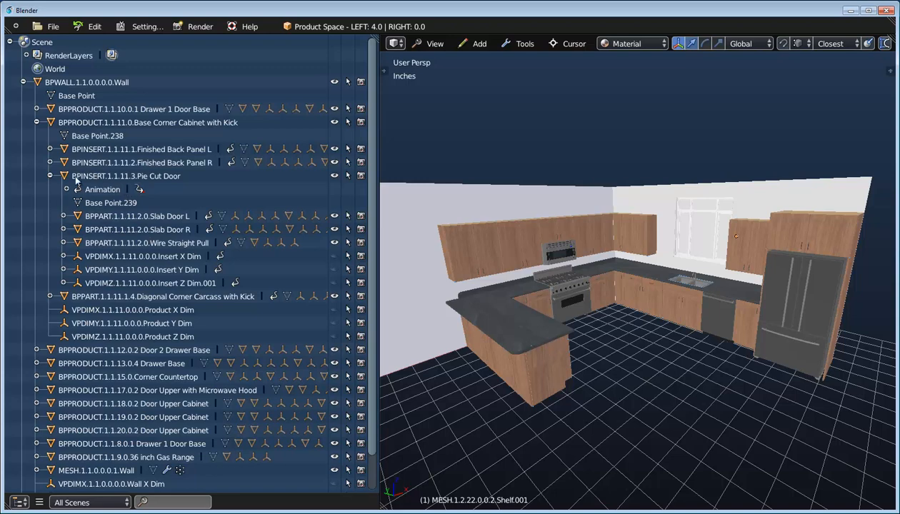
pyautogui.click(50, 176)
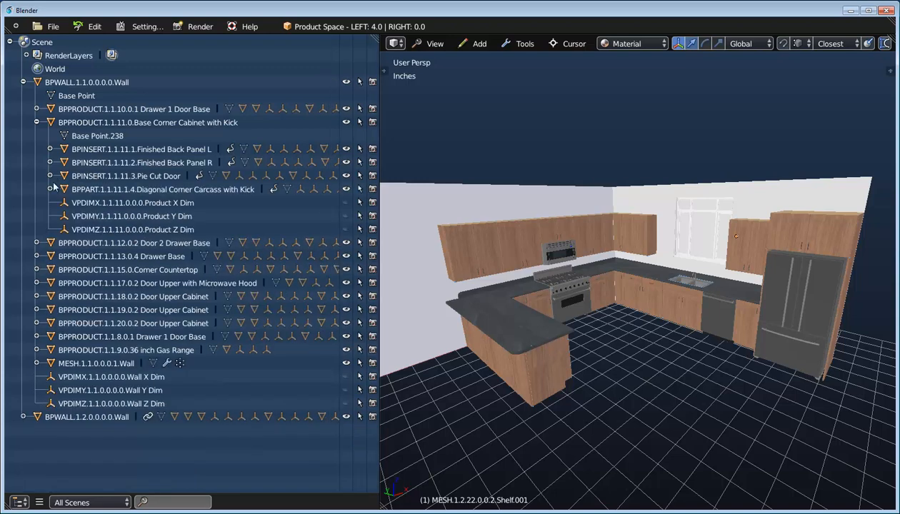
pyautogui.click(37, 122)
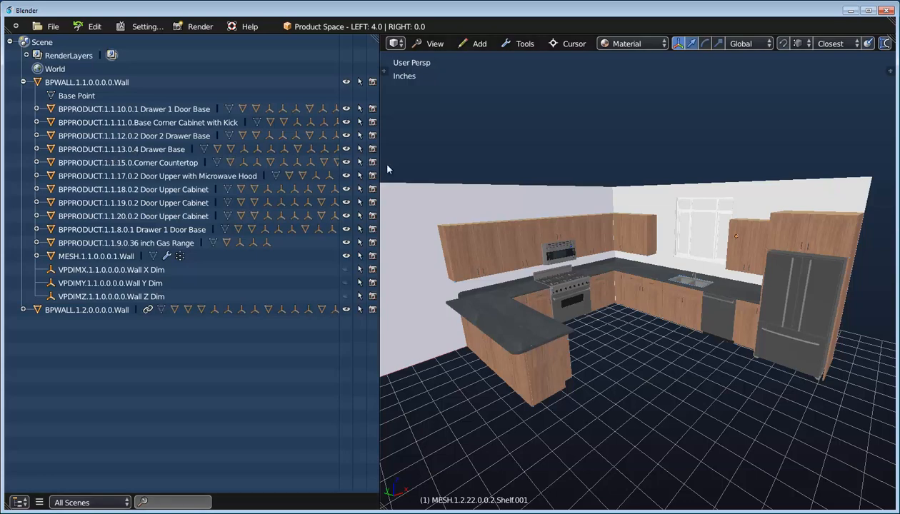
# Step: Switch the Outliner area back to the File Browser with the product library and shrink it to its earlier width
pyautogui.moveTo(380, 166); pyautogui.dragTo(250, 182)
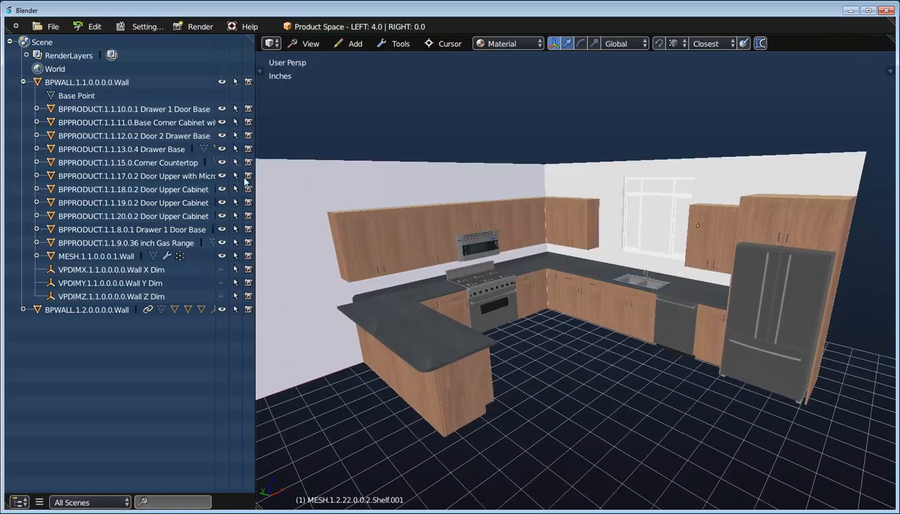
pyautogui.click(20, 502)
pyautogui.click(76, 244)
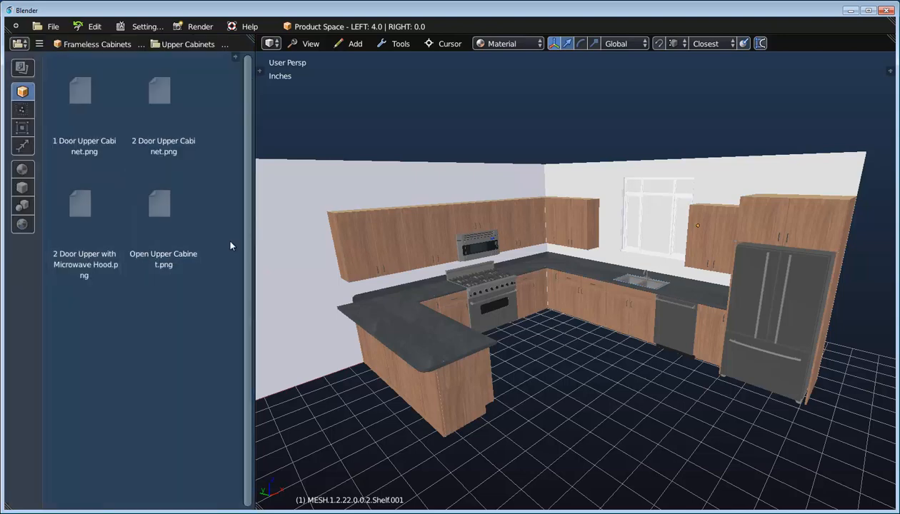
pyautogui.moveTo(253, 219); pyautogui.dragTo(226, 220)
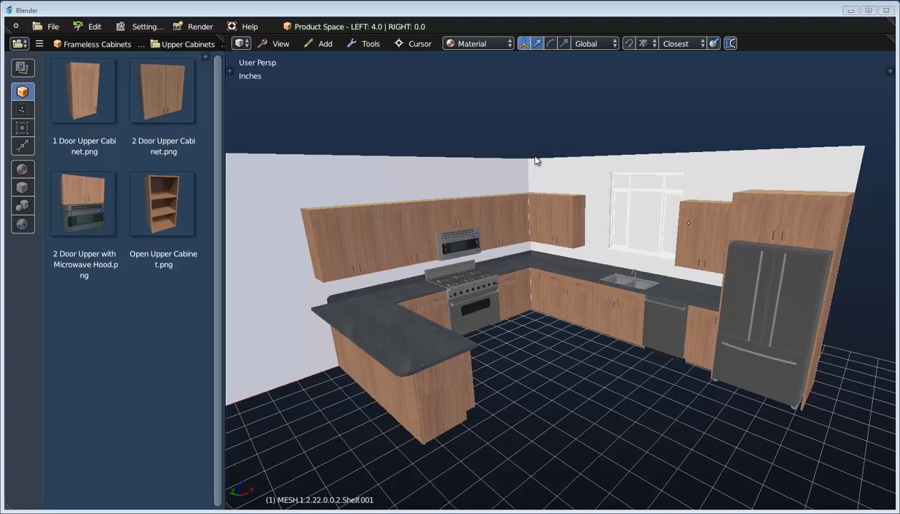
# Step: Show the Libraries settings and select the Exposed Exterior Surface pointer of the Sample Specification Group
pyautogui.moveTo(535, 157); pyautogui.dragTo(517, 155, button='middle')
pyautogui.click(233, 67)
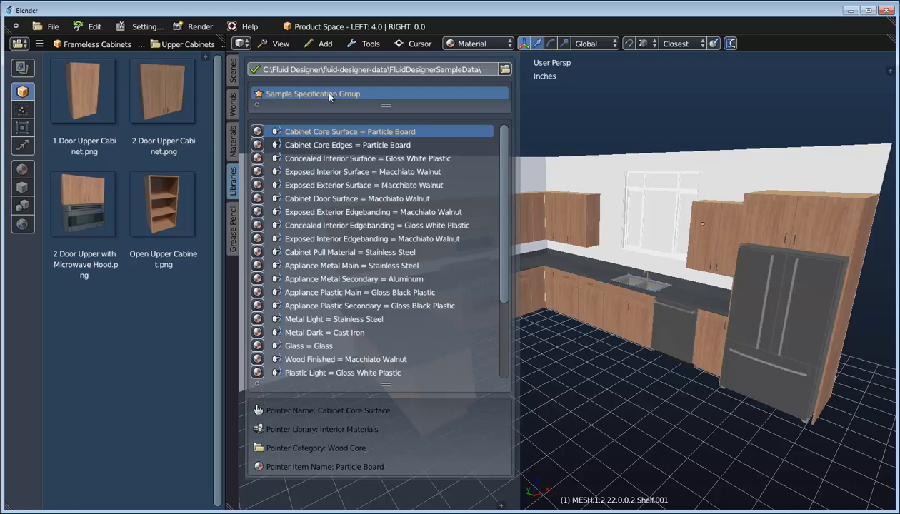
pyautogui.moveTo(386, 106)
pyautogui.mouseDown()
pyautogui.moveTo(387, 235)
pyautogui.moveTo(385, 107)
pyautogui.mouseUp()
pyautogui.click(313, 187)
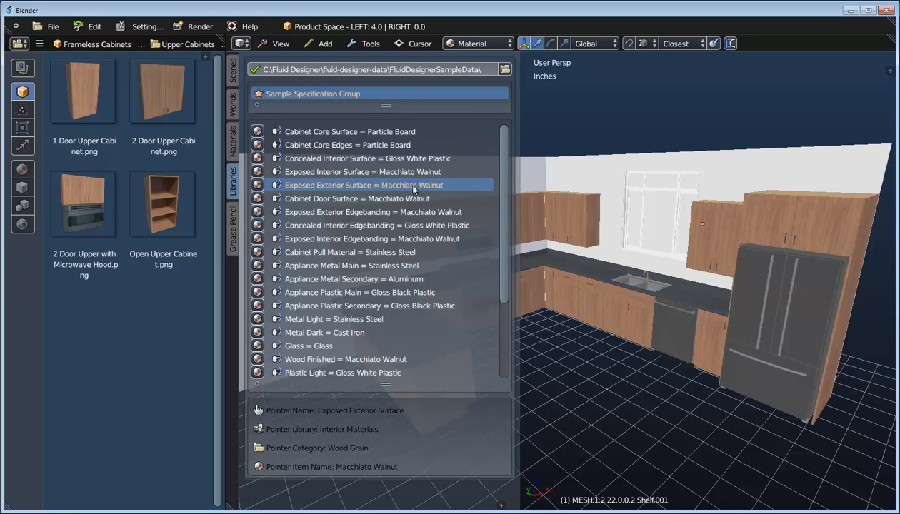
pyautogui.moveTo(639, 334); pyautogui.dragTo(617, 296, button='middle')
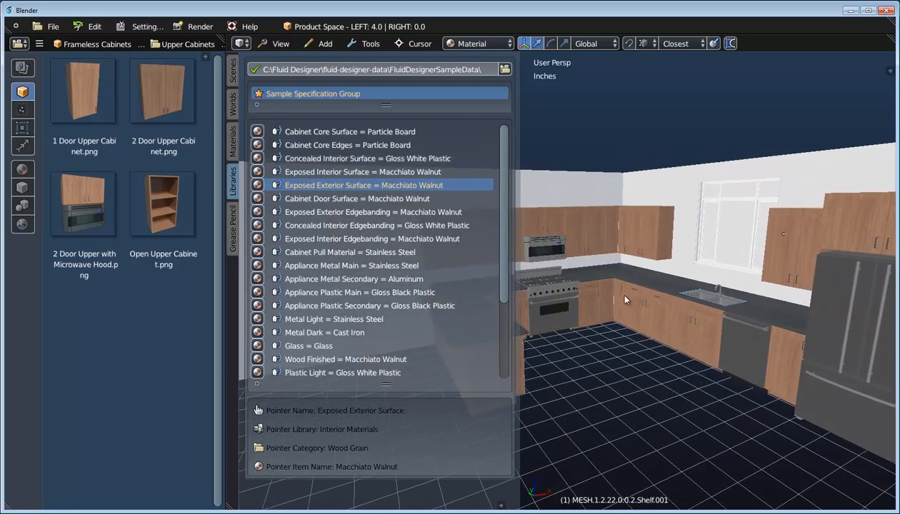
# Step: Assign the Jarrah Legno wood grain to the Exposed Exterior Surface pointer and update all materials in the scene
pyautogui.click(22, 168)
pyautogui.click(158, 45)
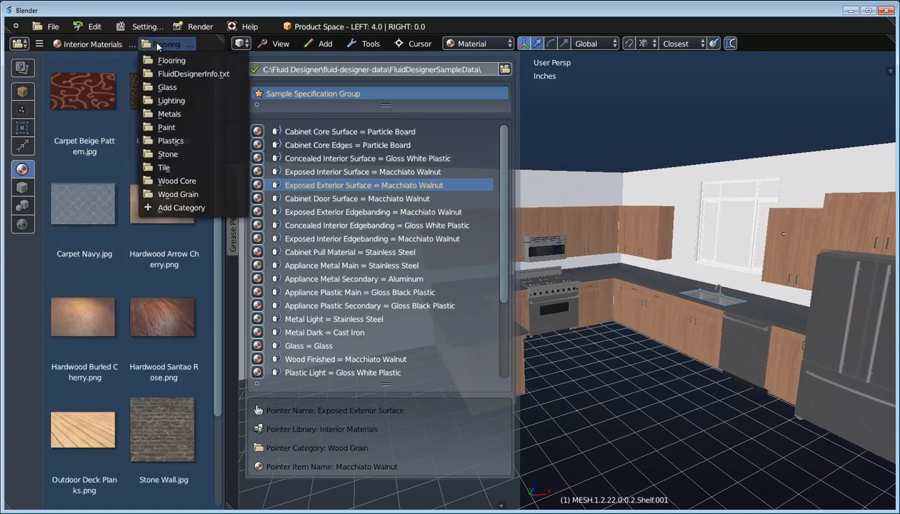
pyautogui.click(170, 193)
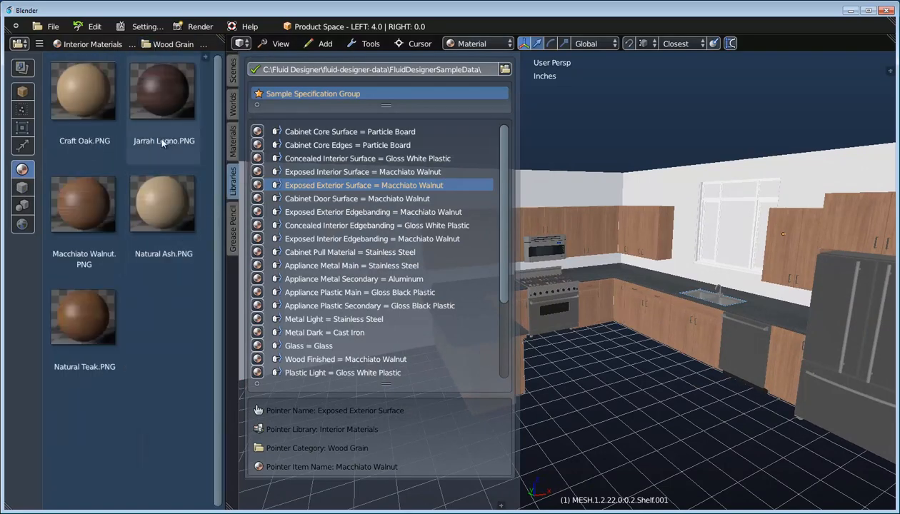
pyautogui.moveTo(158, 105); pyautogui.dragTo(577, 209)
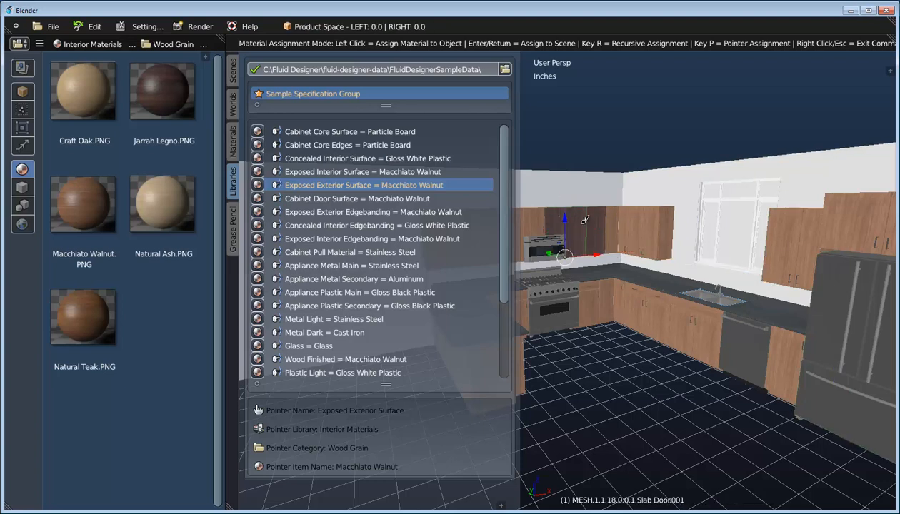
pyautogui.press('Return')
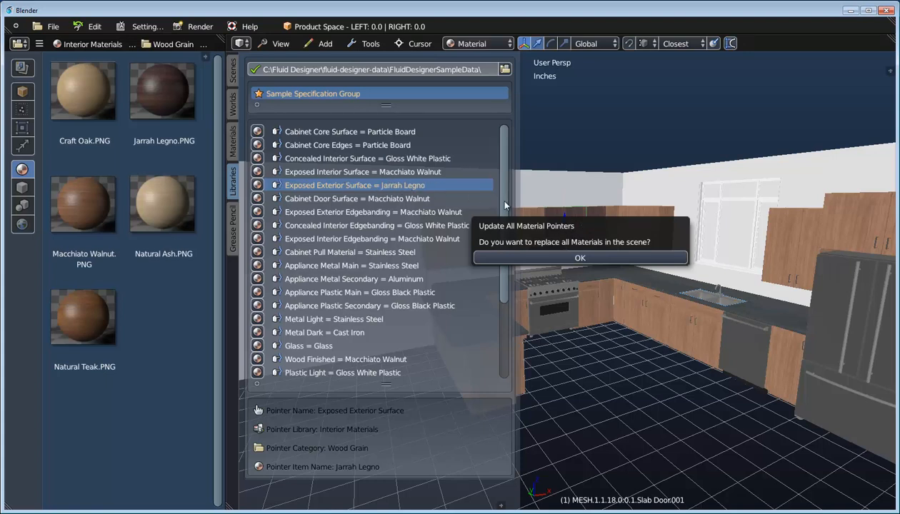
pyautogui.click(578, 259)
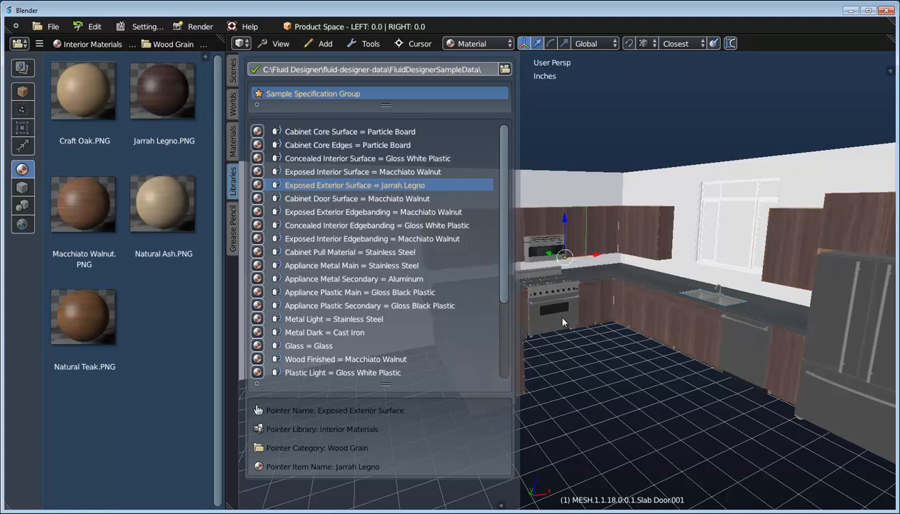
# Step: Hide the Libraries settings, face the range wall and switch the viewport shading to Rendered
pyautogui.moveTo(624, 318); pyautogui.dragTo(632, 348, button='middle')
pyautogui.press('t')
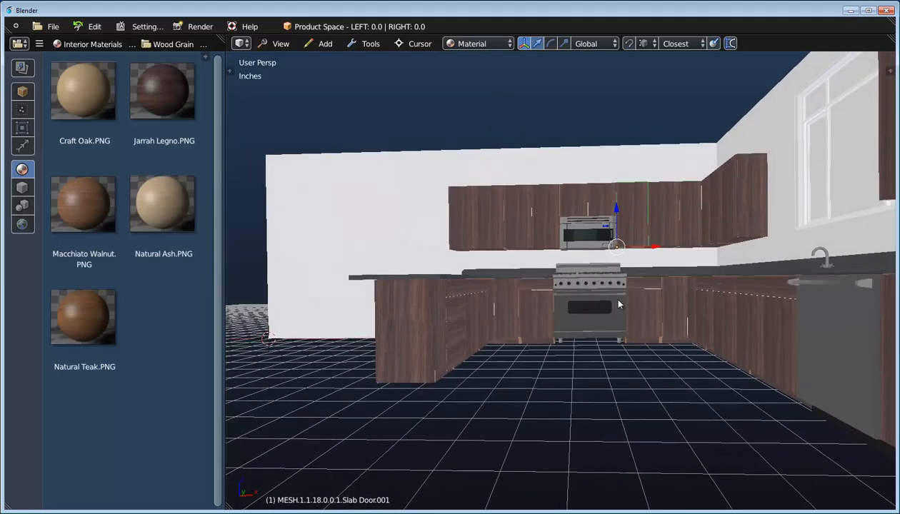
pyautogui.moveTo(619, 305); pyautogui.dragTo(618, 346, button='middle')
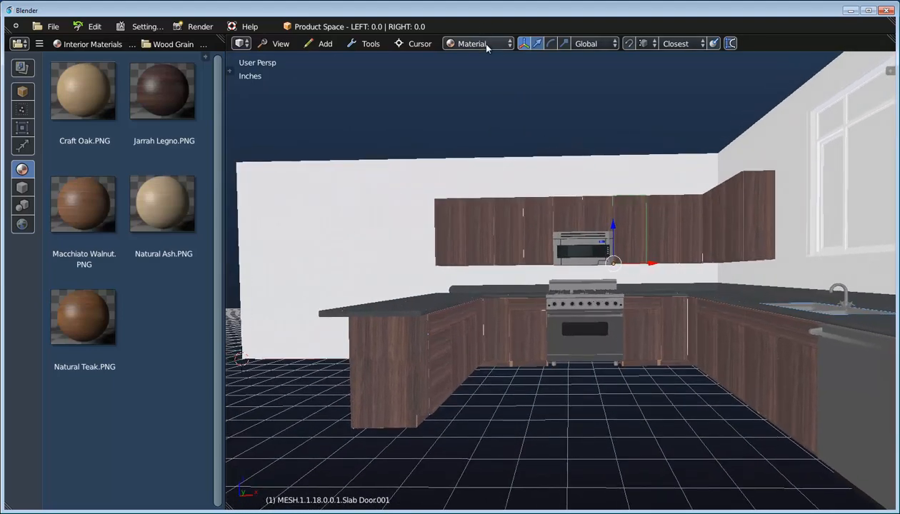
pyautogui.click(487, 45)
pyautogui.click(477, 104)
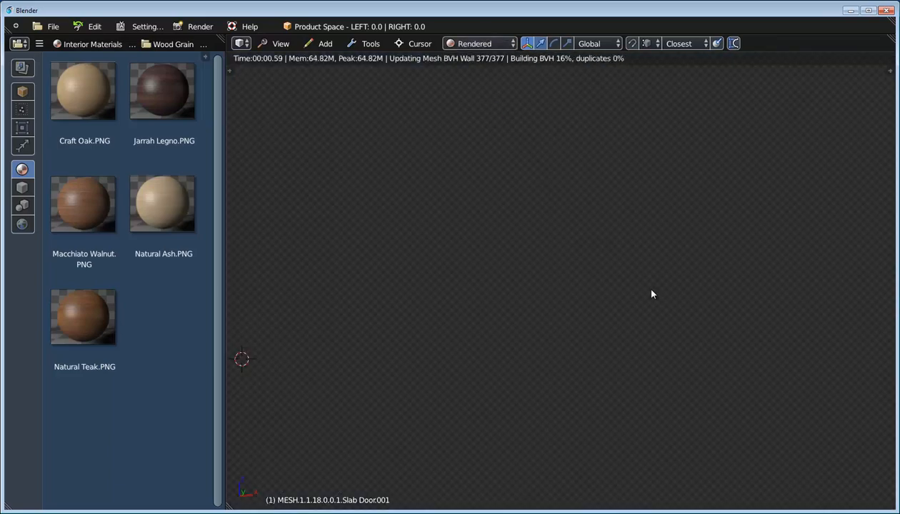
# Step: Create a floor plane for the kitchen and assign the Hardwood Arrow Cherry flooring material to it
pyautogui.hotkey('shift', 'a')
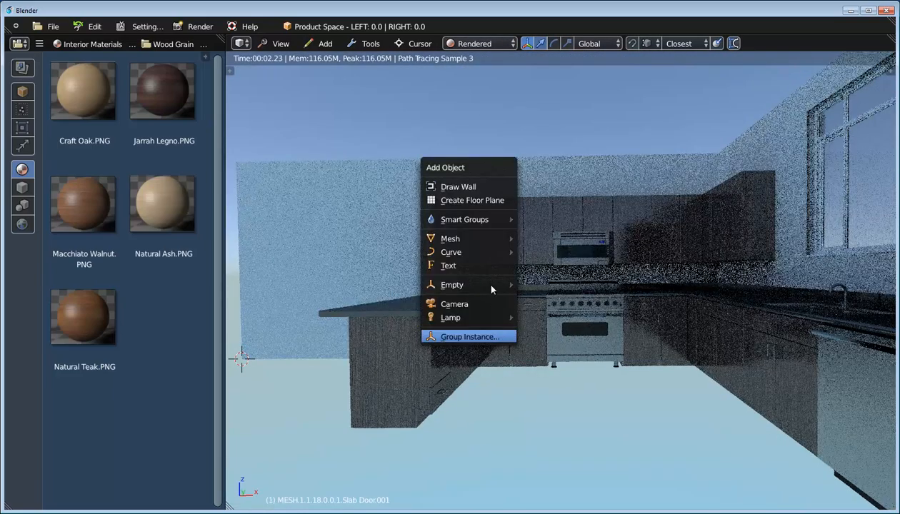
pyautogui.click(477, 202)
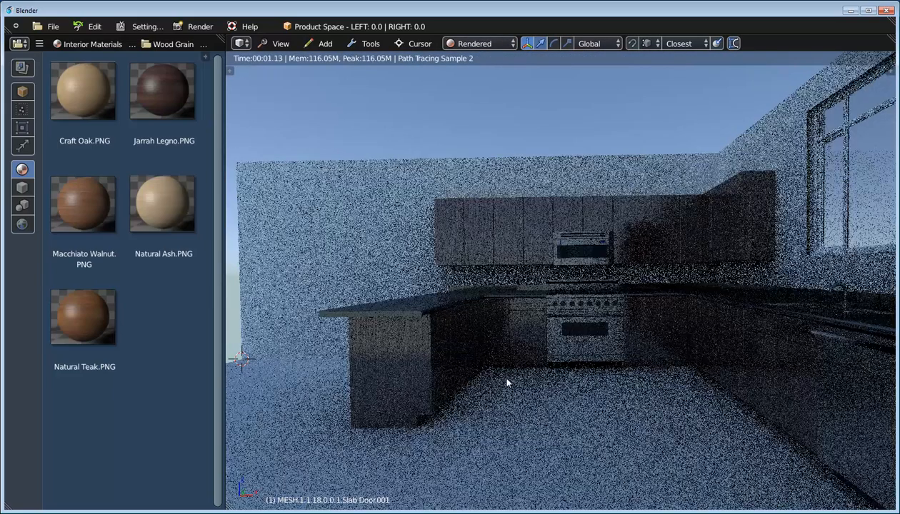
pyautogui.click(158, 43)
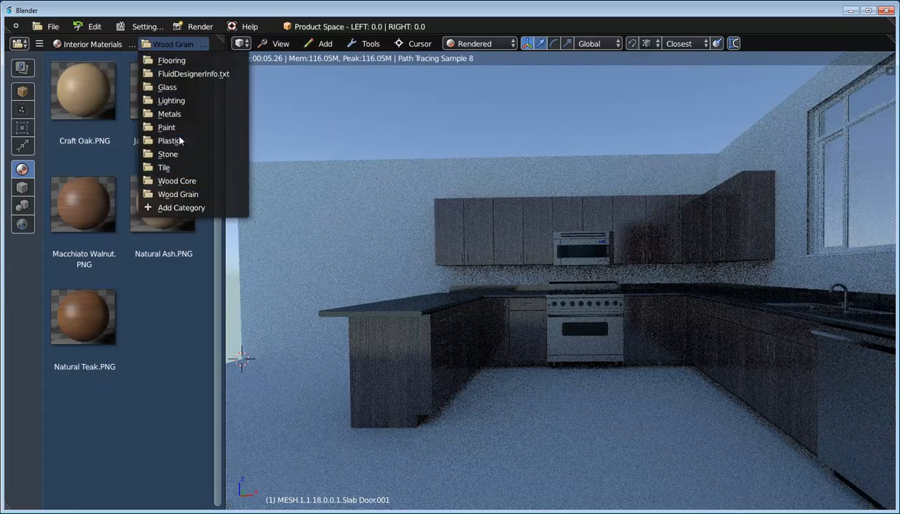
pyautogui.click(179, 61)
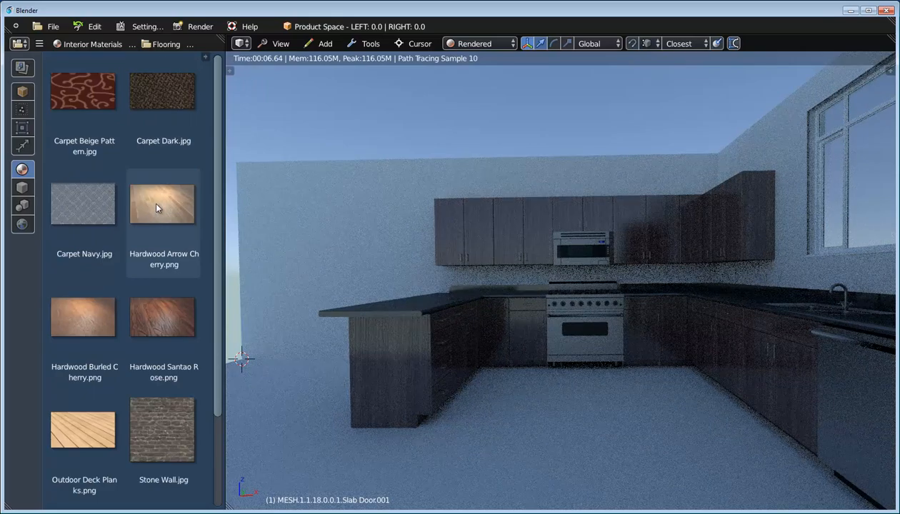
pyautogui.moveTo(154, 200); pyautogui.dragTo(585, 409)
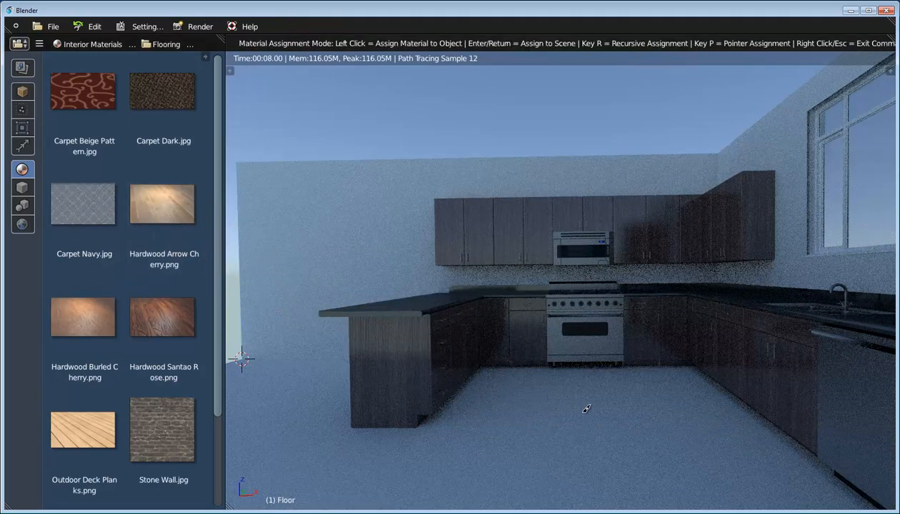
pyautogui.click(586, 409)
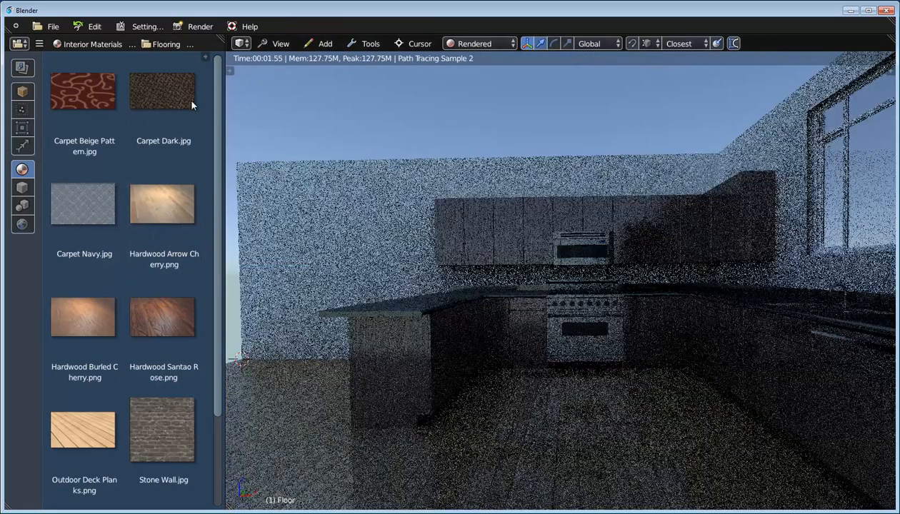
# Step: Assign the Textured White Paint material to the range wall and the window wall
pyautogui.click(148, 44)
pyautogui.click(169, 126)
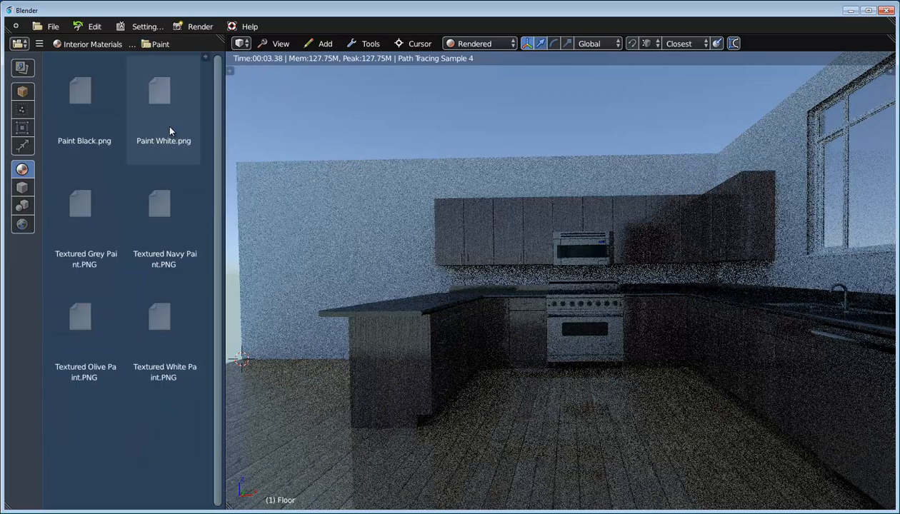
pyautogui.moveTo(157, 333)
pyautogui.mouseDown()
pyautogui.moveTo(245, 298)
pyautogui.moveTo(390, 189)
pyautogui.mouseUp()
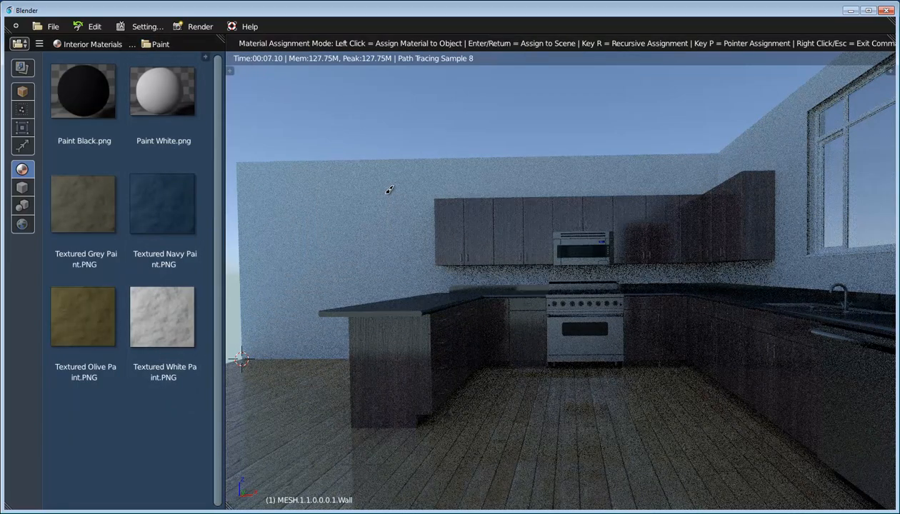
pyautogui.click(389, 189)
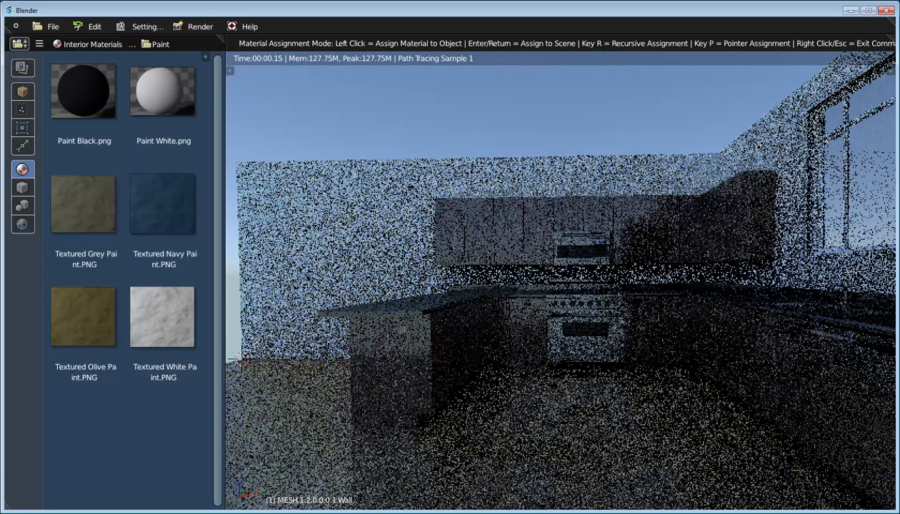
pyautogui.click(759, 145)
pyautogui.rightClick(573, 302)
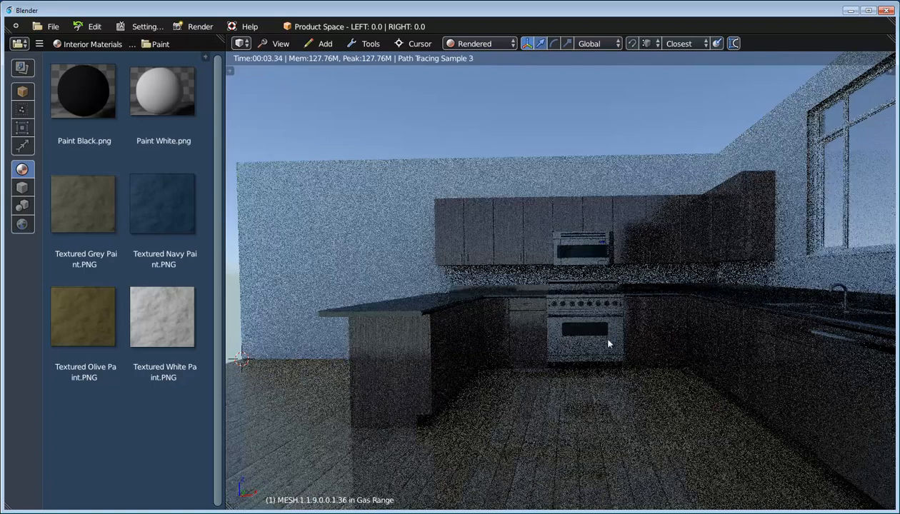
# Step: Add a Sun lamp to the kitchen scene
pyautogui.hotkey('shift', 'a')
pyautogui.moveTo(509, 458)
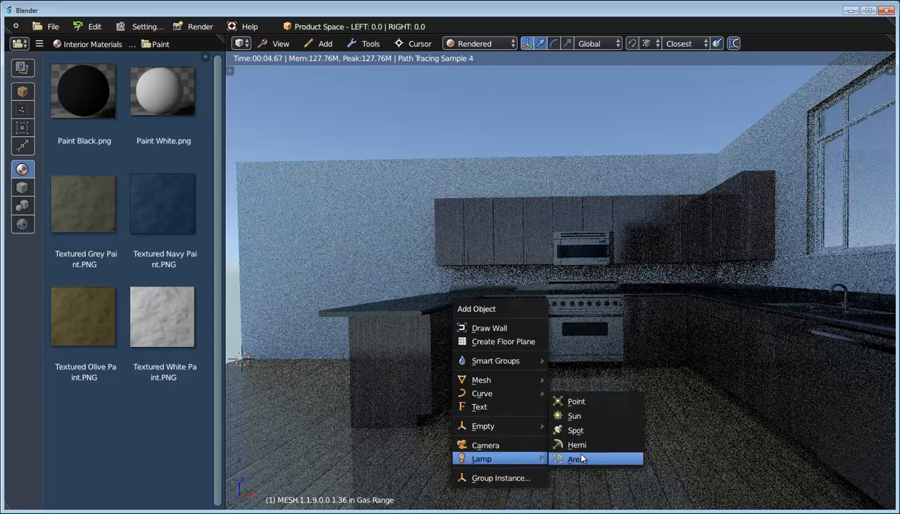
pyautogui.click(588, 416)
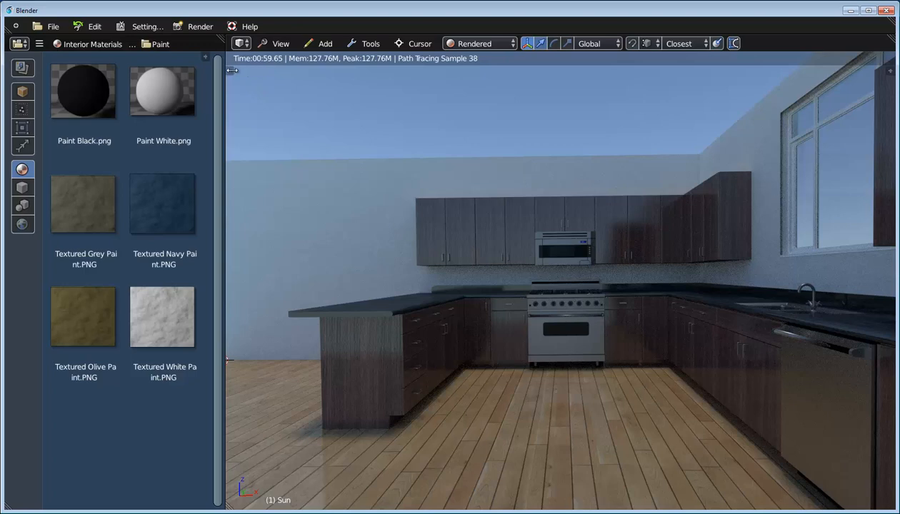
# Step: Assign Natural Ash to the Exposed Exterior Surface pointer, update all scene materials and hide the Libraries settings
pyautogui.press('t')
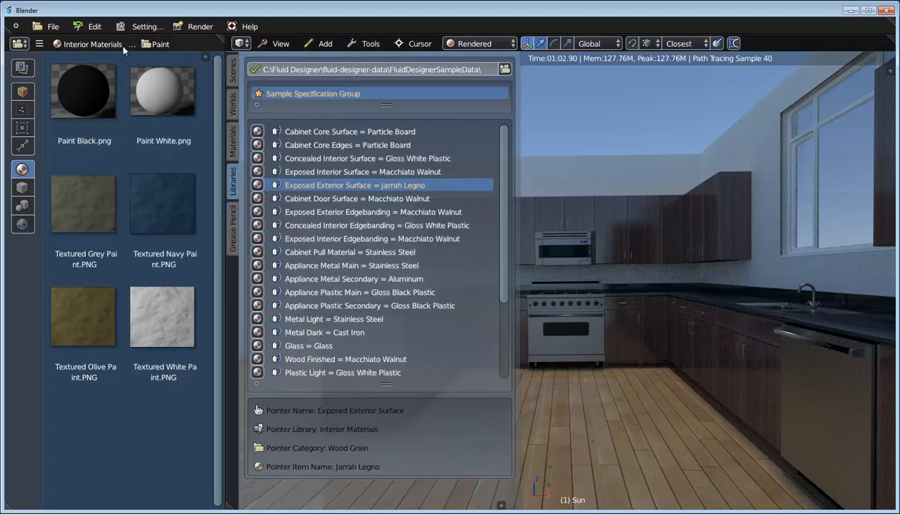
pyautogui.click(147, 43)
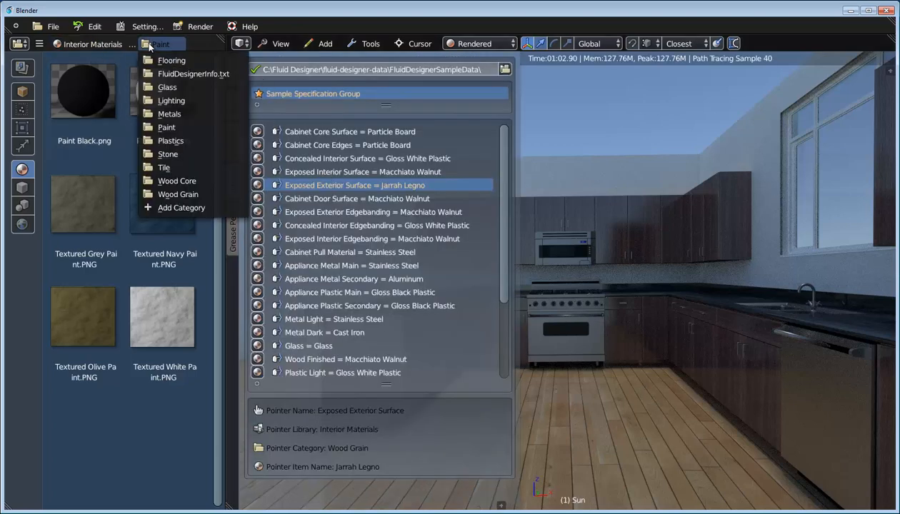
pyautogui.click(179, 194)
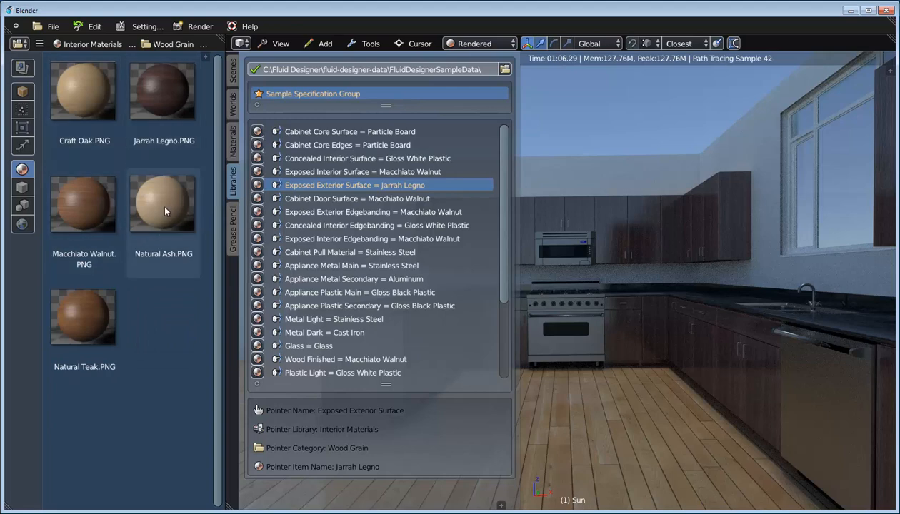
pyautogui.moveTo(158, 212); pyautogui.dragTo(620, 156)
pyautogui.press('Return')
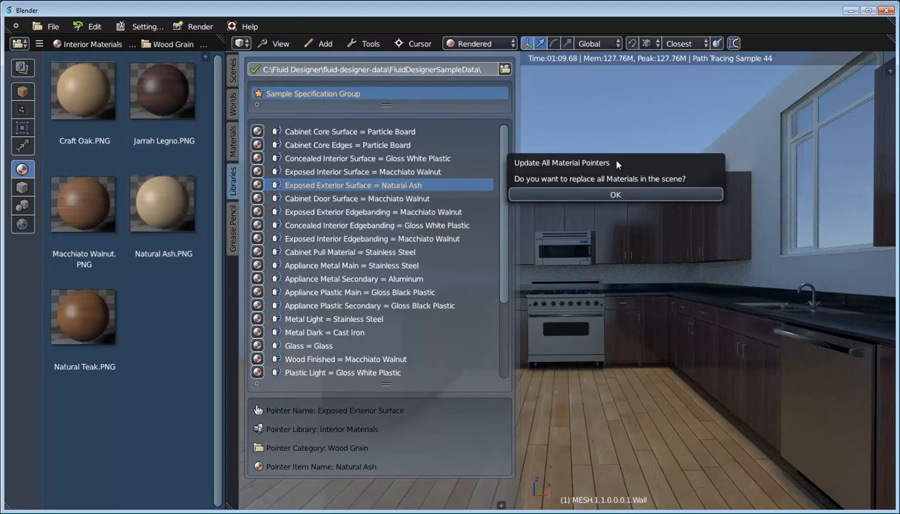
pyautogui.click(614, 191)
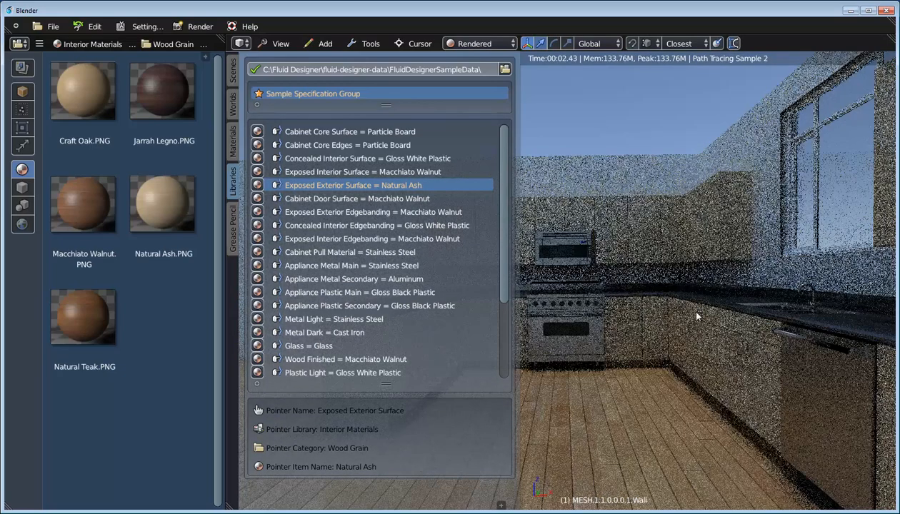
pyautogui.press('t')
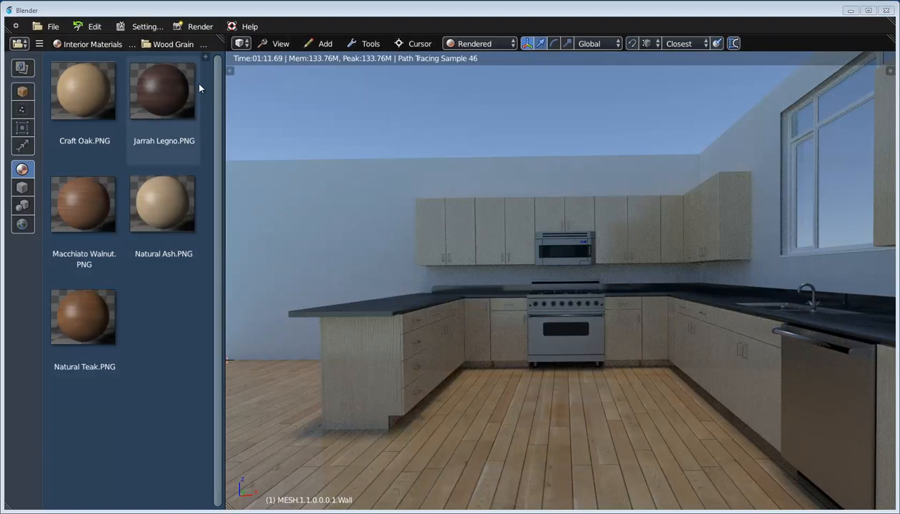
# Step: Set the Exposed Exterior Surface pointer back to Jarrah Legno, update all scene materials and hide the Libraries settings
pyautogui.click(229, 71)
pyautogui.moveTo(174, 111); pyautogui.dragTo(612, 110)
pyautogui.press('p')
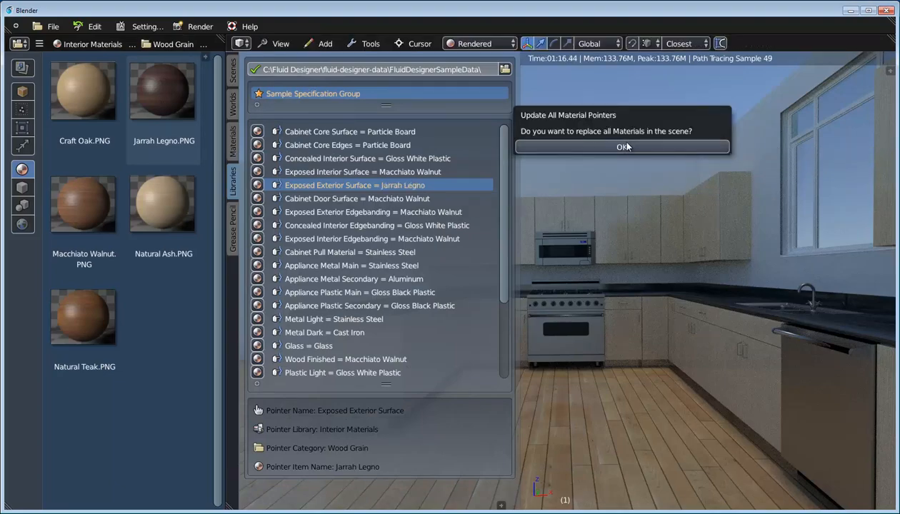
pyautogui.click(625, 147)
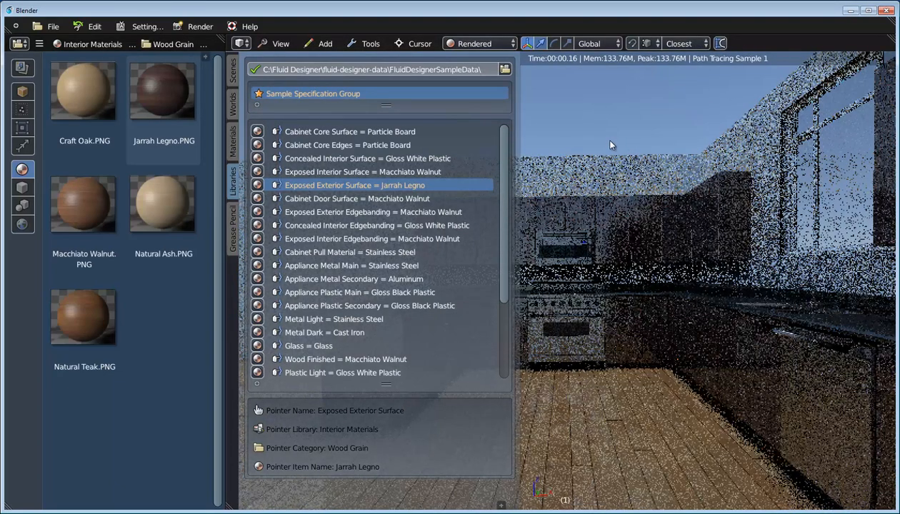
pyautogui.press('t')
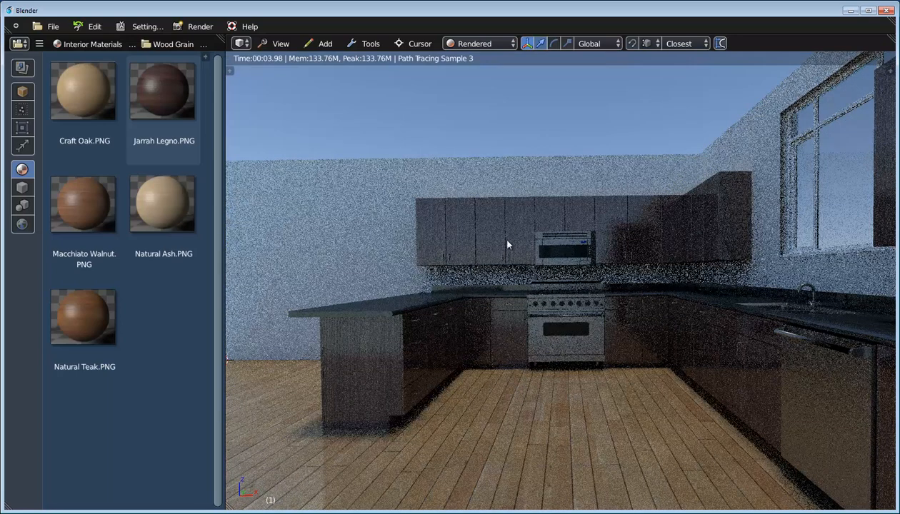
# Step: Examine the material pointer assigned to the slab door above the microwave, widening its properties to read the full names
pyautogui.rightClick(582, 220)
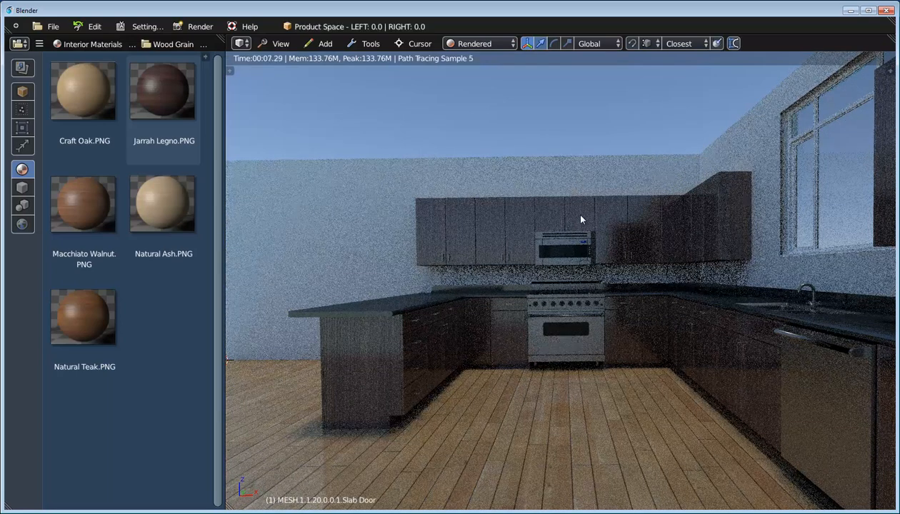
pyautogui.click(882, 70)
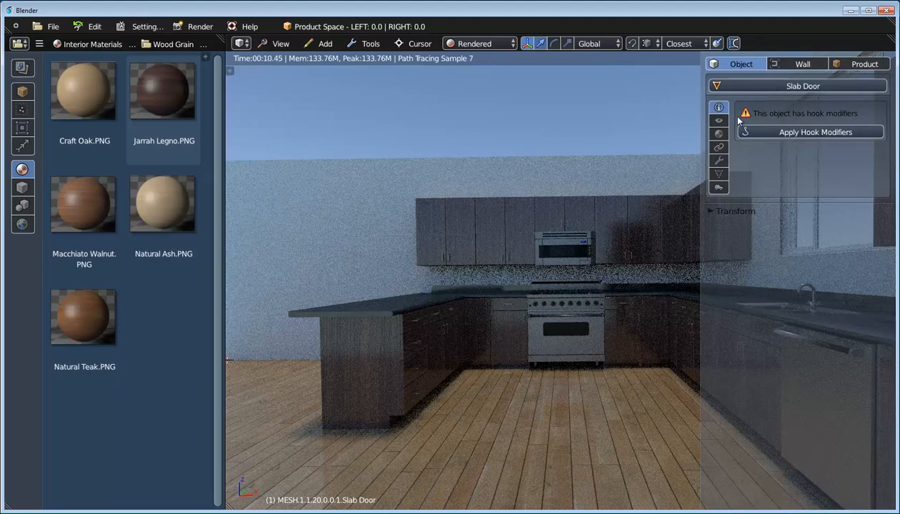
pyautogui.click(718, 135)
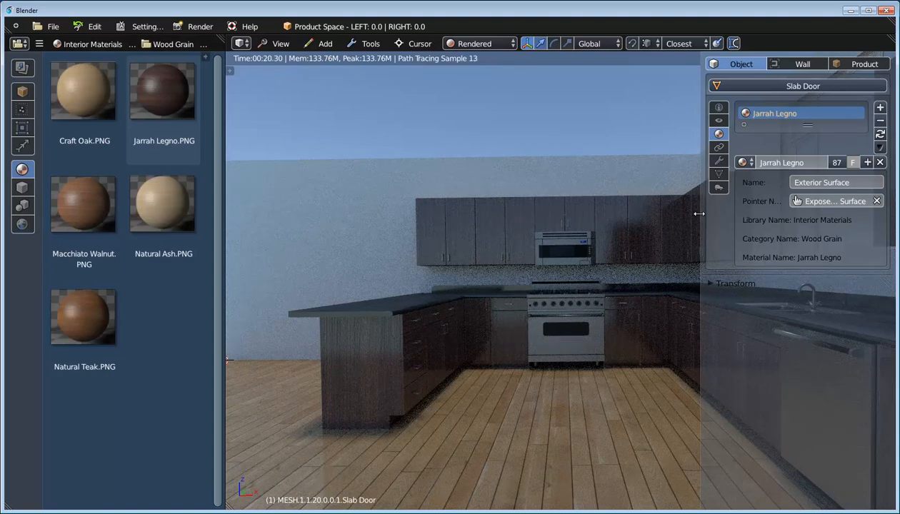
pyautogui.moveTo(699, 213); pyautogui.dragTo(618, 212)
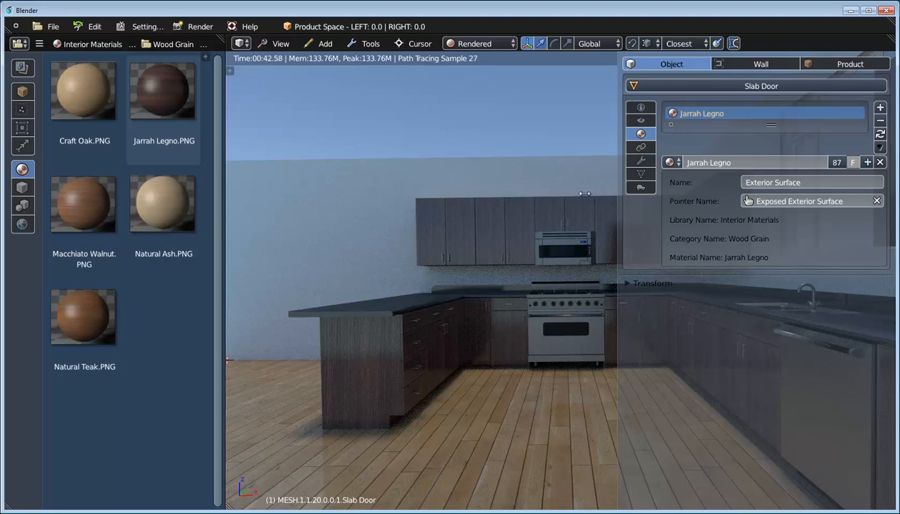
# Step: Compare the slab door's available pointer names with the Sample Specification Group's pointers, then hide the properties and Libraries settings
pyautogui.click(230, 71)
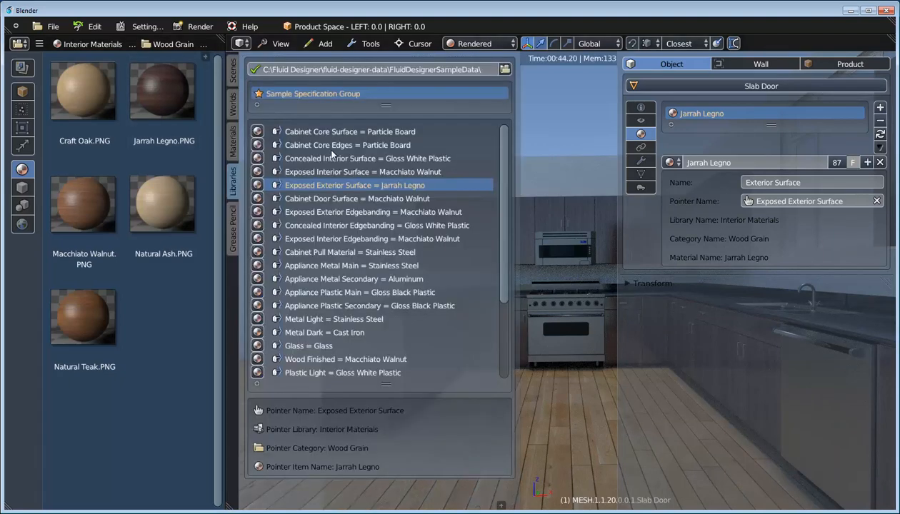
pyautogui.click(780, 205)
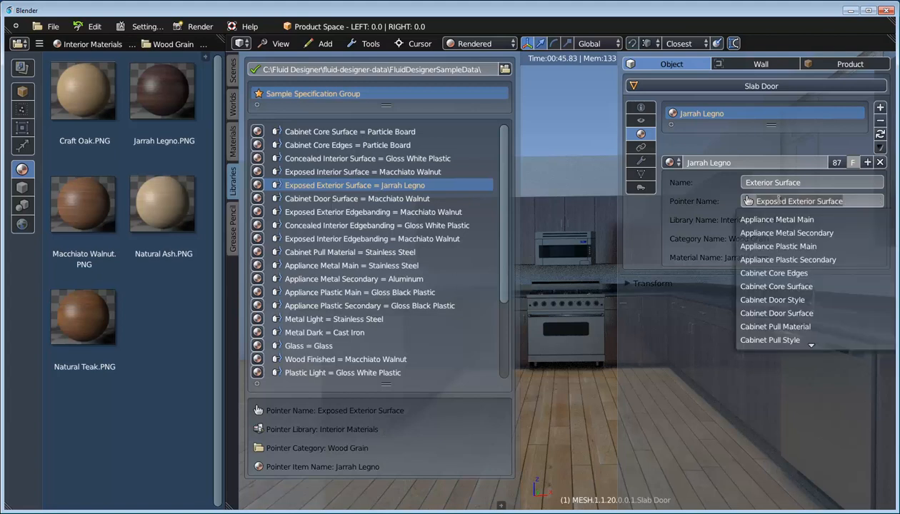
pyautogui.scroll(-12, 784, 342)
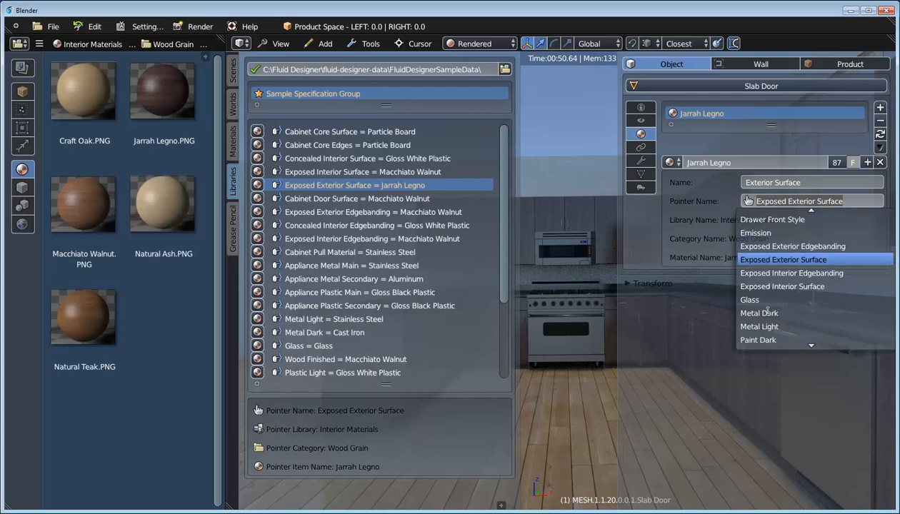
pyautogui.scroll(1, 776, 220)
pyautogui.scroll(11, 776, 220)
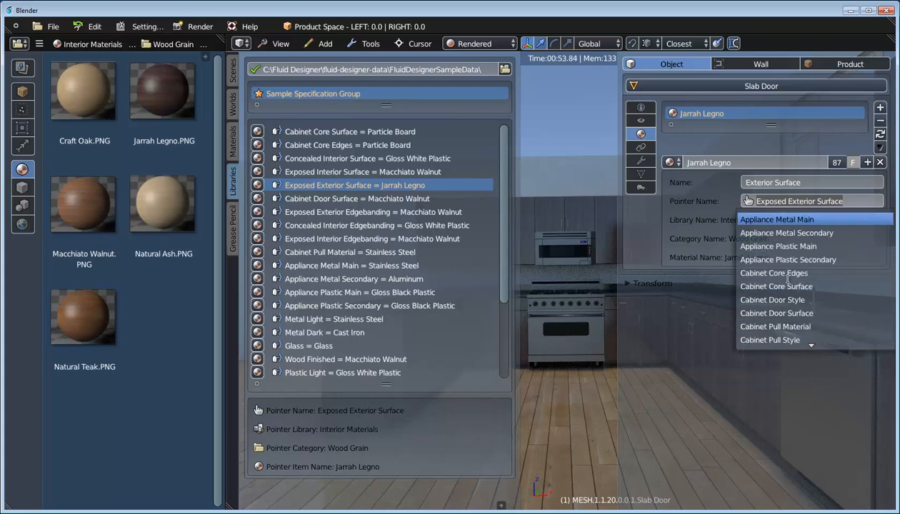
pyautogui.click(678, 332)
pyautogui.press('n')
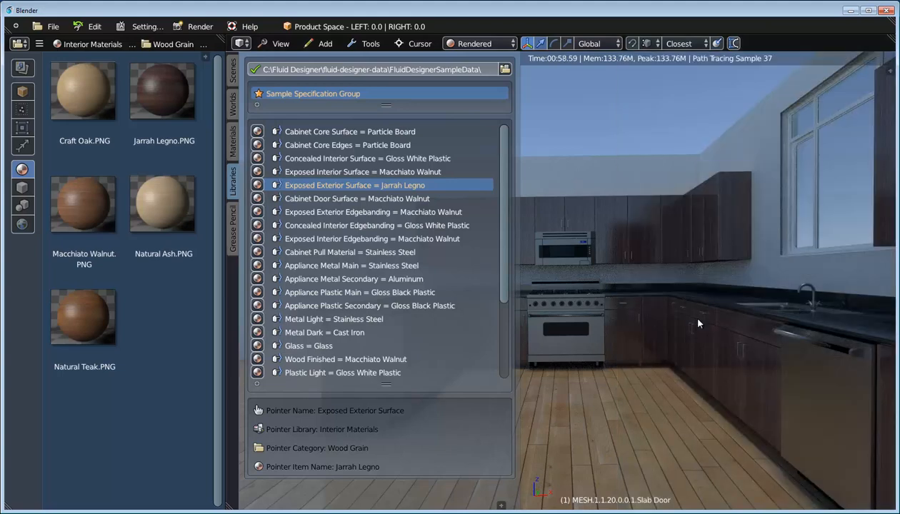
pyautogui.press('t')
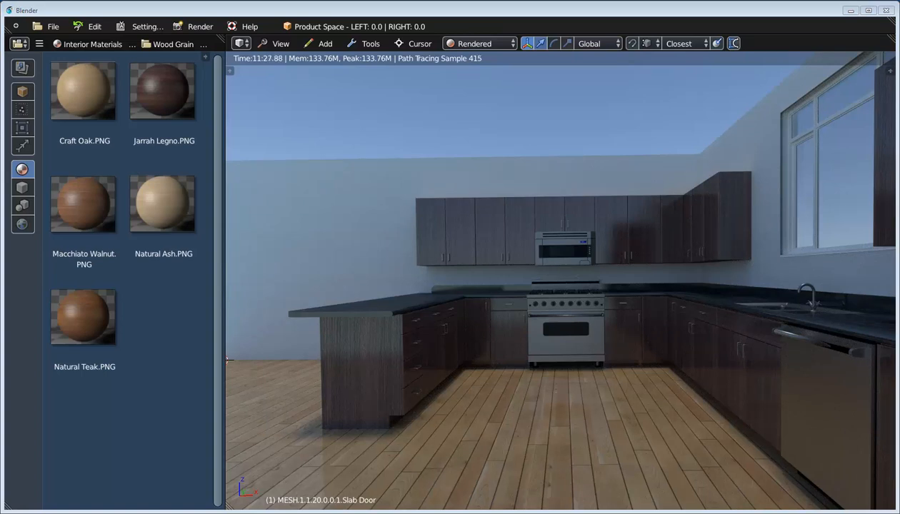
# Step: Switch the viewport shading to Material and view the kitchen from above the peninsula
pyautogui.click(484, 44)
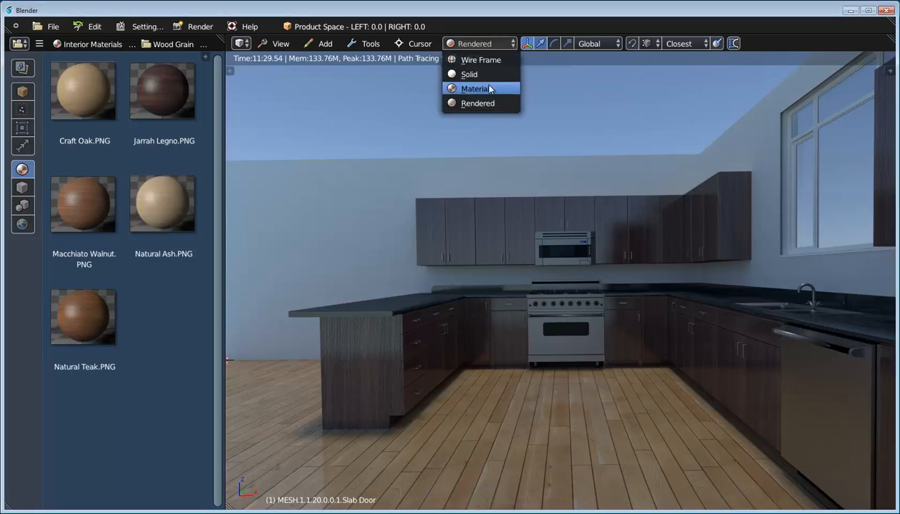
pyautogui.click(485, 88)
pyautogui.moveTo(476, 268); pyautogui.dragTo(737, 354, button='middle')
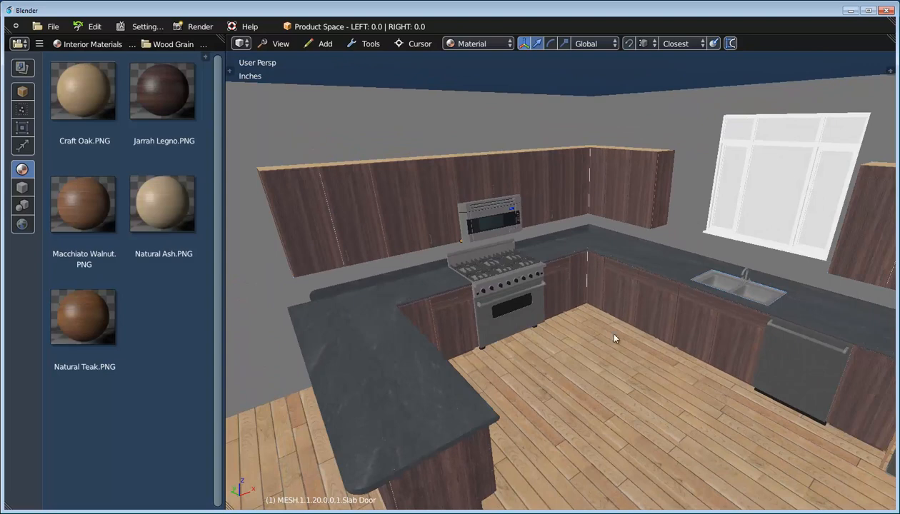
pyautogui.moveTo(613, 341)
pyautogui.mouseDown(button='middle')
pyautogui.moveTo(595, 337)
pyautogui.moveTo(611, 337)
pyautogui.mouseUp(button='middle')
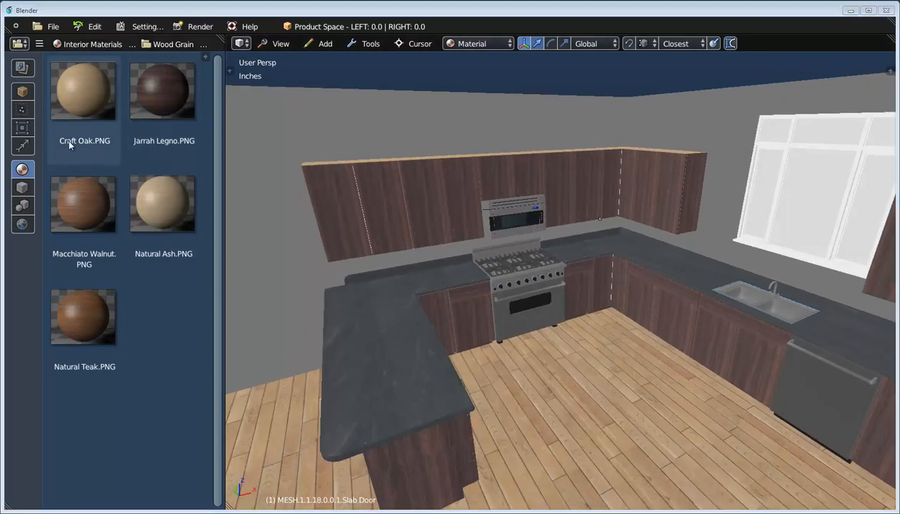
# Step: Browse the Cabinet Parts library's Pulls category and show its Door Panels category
pyautogui.click(24, 128)
pyautogui.click(87, 44)
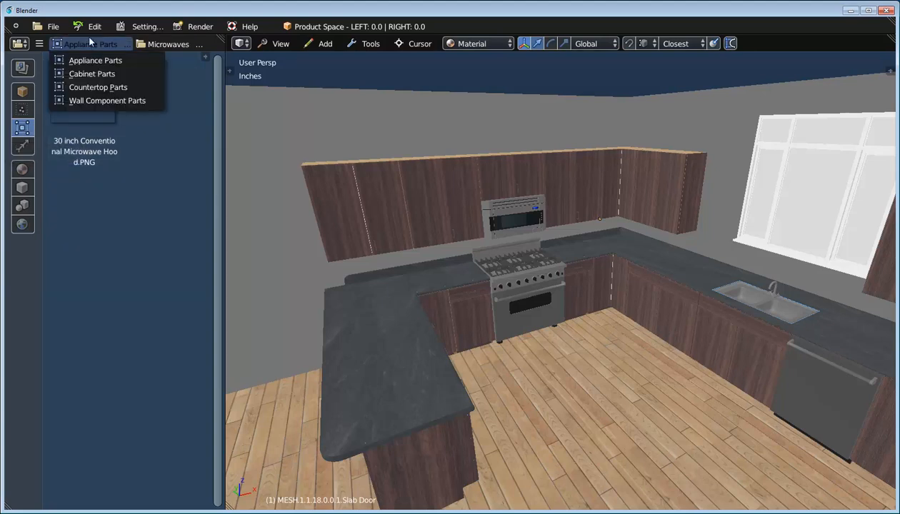
pyautogui.click(86, 73)
pyautogui.click(145, 47)
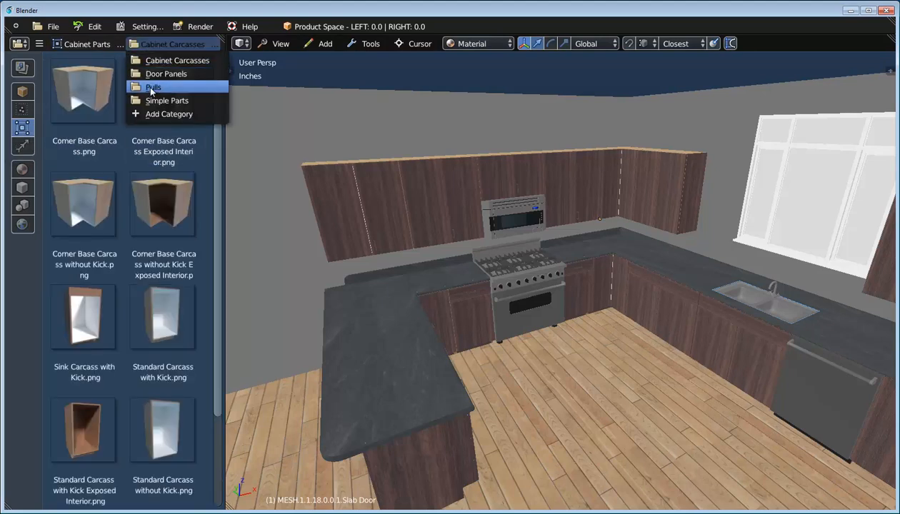
pyautogui.click(153, 86)
pyautogui.click(148, 45)
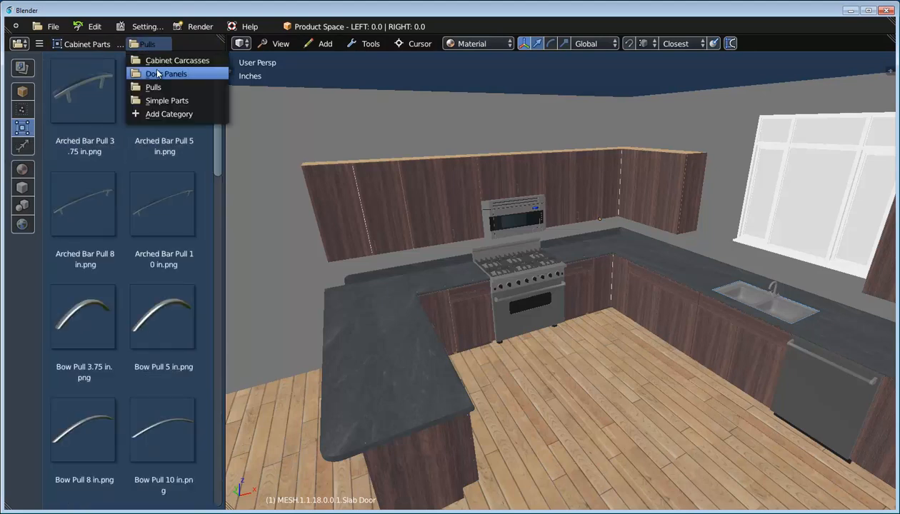
pyautogui.click(152, 74)
# Step: Replace the outermost upper cabinet door at the peninsula end of the range wall with the Griffin Style Door
pyautogui.moveTo(367, 229); pyautogui.dragTo(520, 267, button='middle')
pyautogui.scroll(5, 472, 248)
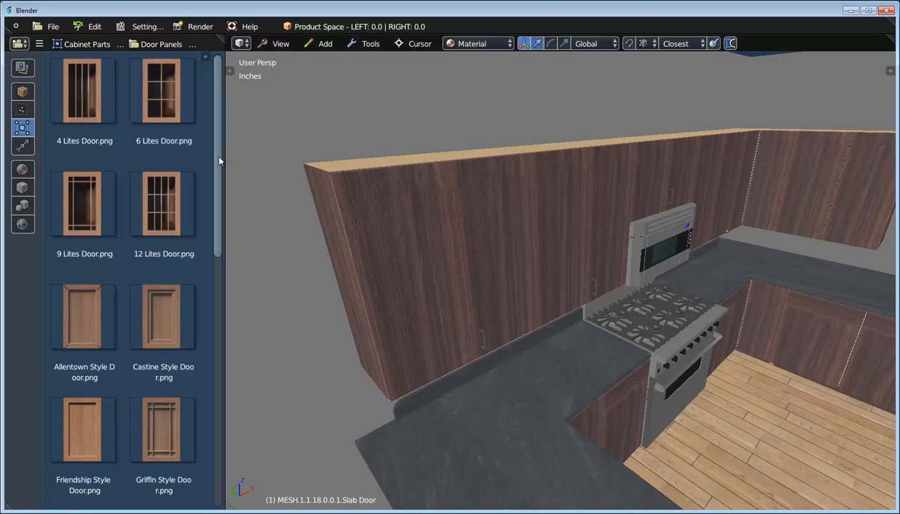
pyautogui.scroll(-3, 216, 187)
pyautogui.moveTo(376, 272); pyautogui.dragTo(396, 282, button='middle')
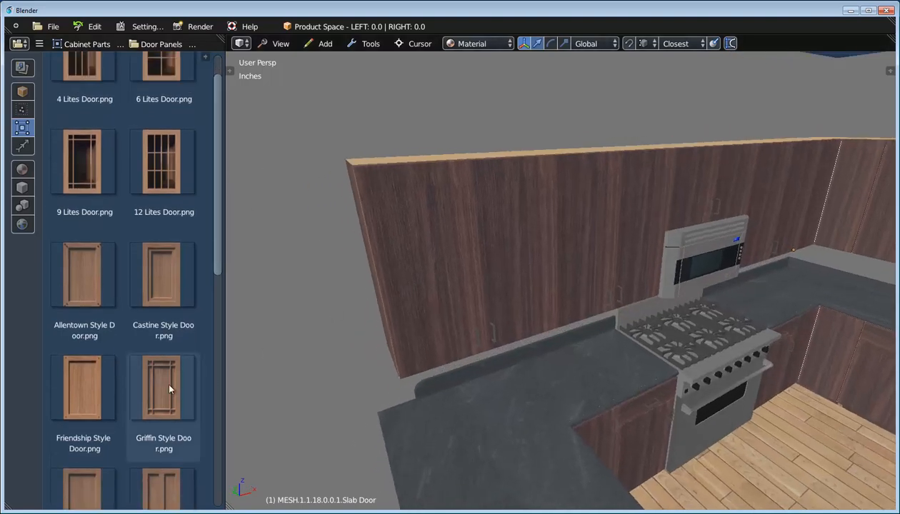
pyautogui.moveTo(150, 389); pyautogui.dragTo(432, 221)
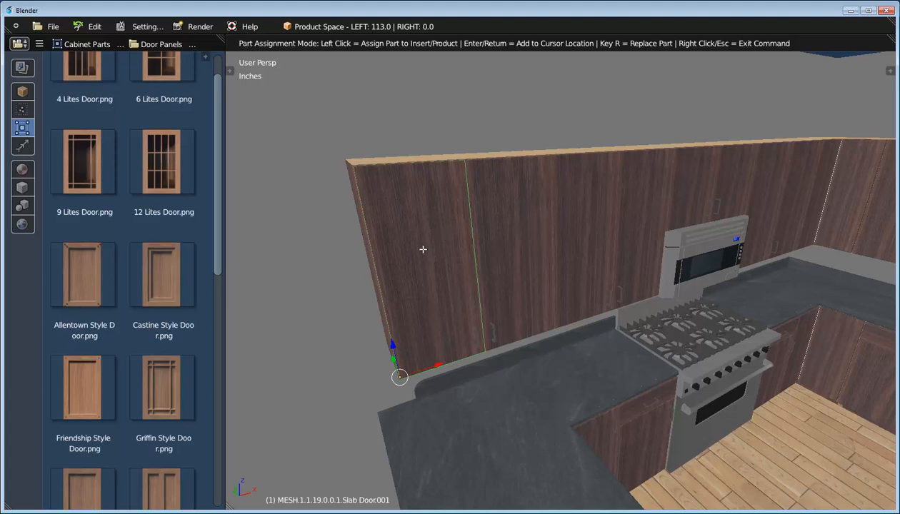
pyautogui.click(423, 250)
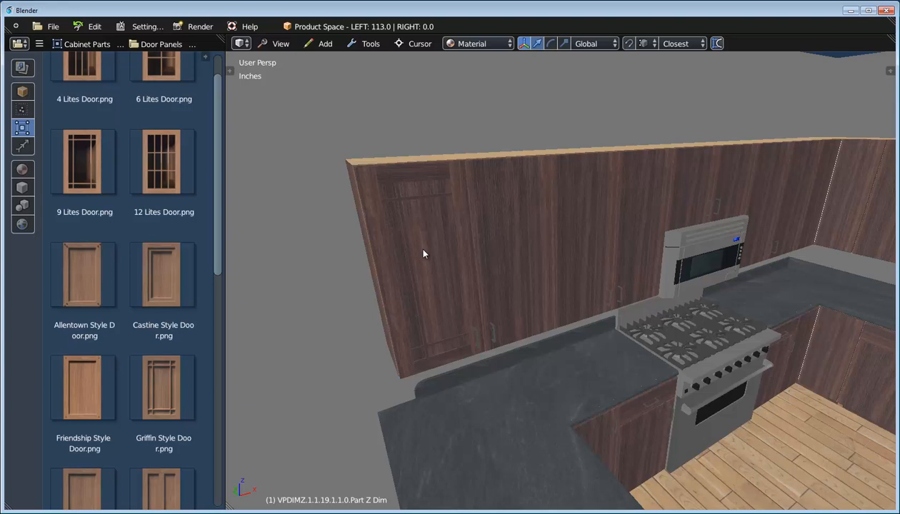
# Step: Check the 2 Door Upper Cabinet's properties and replace its second door with the Griffin Style Door
pyautogui.click(485, 225)
pyautogui.rightClick(486, 226)
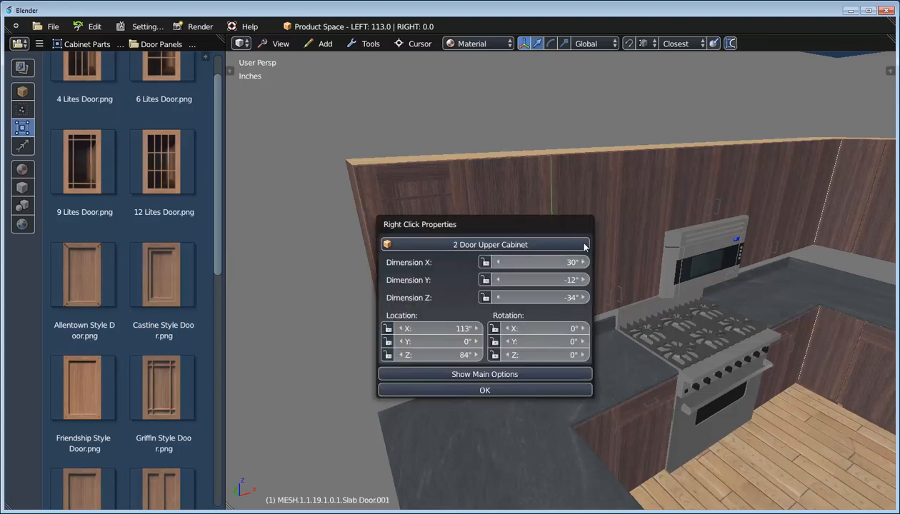
pyautogui.moveTo(480, 229); pyautogui.dragTo(664, 184)
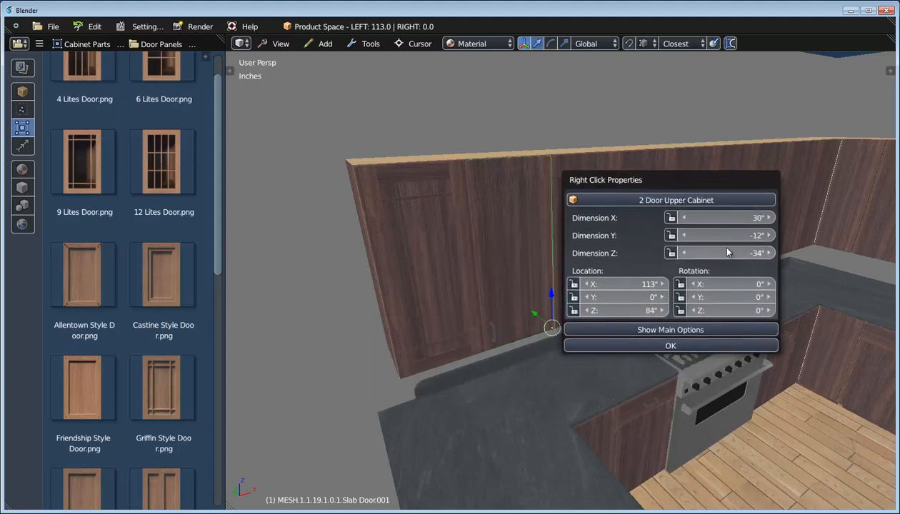
pyautogui.moveTo(727, 258)
pyautogui.mouseDown()
pyautogui.moveTo(757, 258)
pyautogui.moveTo(712, 250)
pyautogui.moveTo(729, 265)
pyautogui.moveTo(712, 255)
pyautogui.mouseUp()
pyautogui.moveTo(176, 375); pyautogui.dragTo(511, 228)
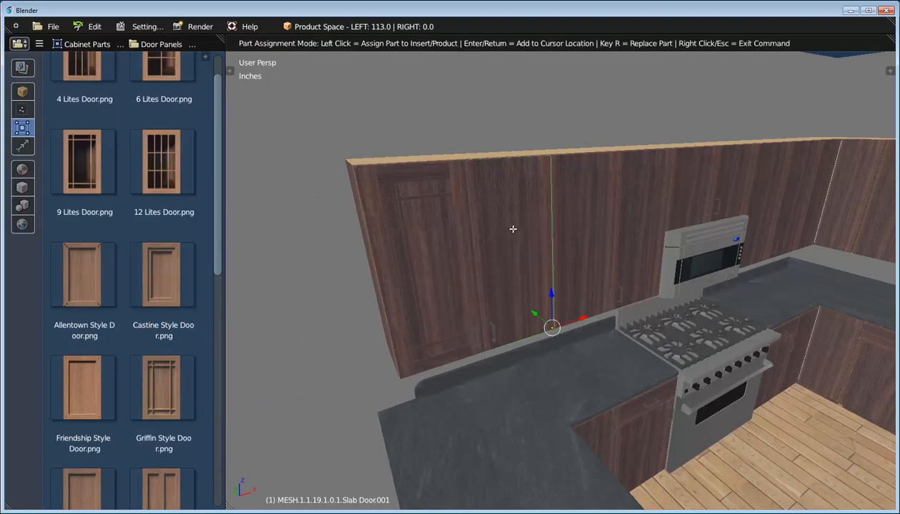
pyautogui.click(511, 229)
# Step: Assign the Castine Style Door to the Cabinet Door Style pointer, replacing the kitchen's cabinet doors, and hide the Libraries settings
pyautogui.scroll(-2, 482, 247)
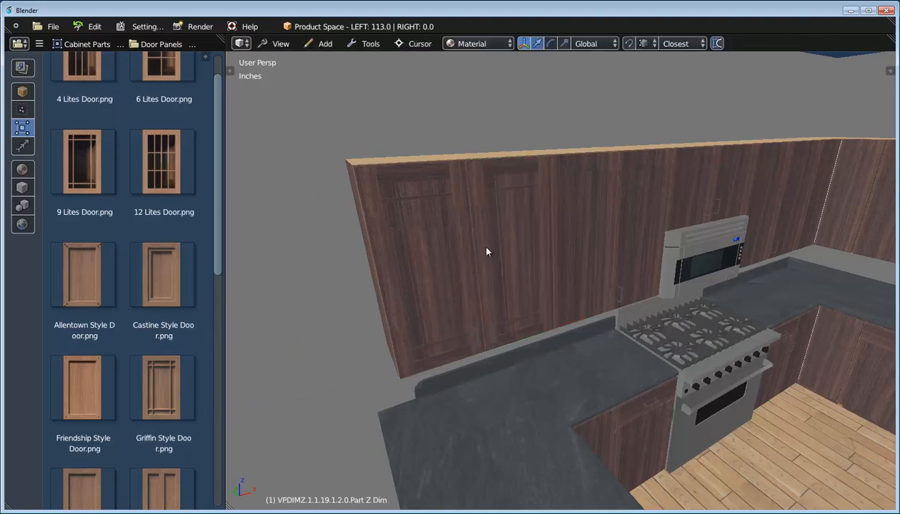
pyautogui.moveTo(494, 260); pyautogui.dragTo(512, 297, button='middle')
pyautogui.press('t')
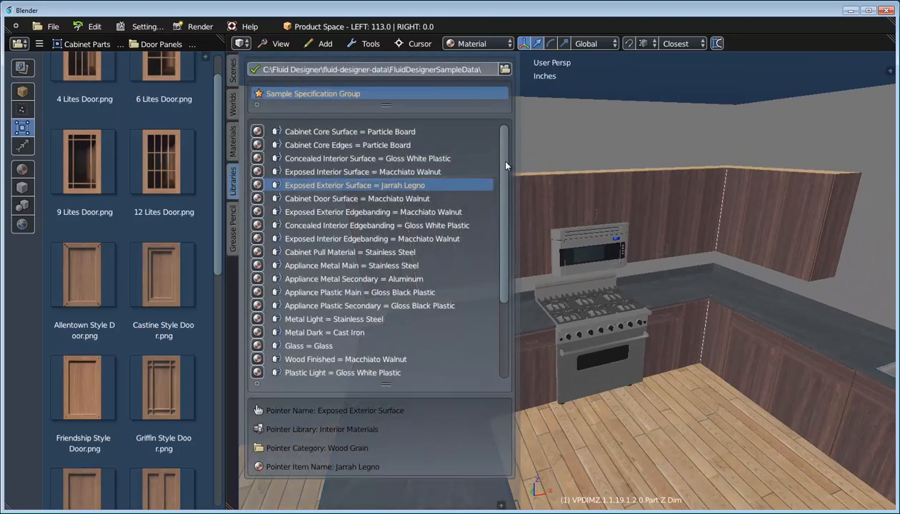
pyautogui.moveTo(505, 168); pyautogui.dragTo(505, 231)
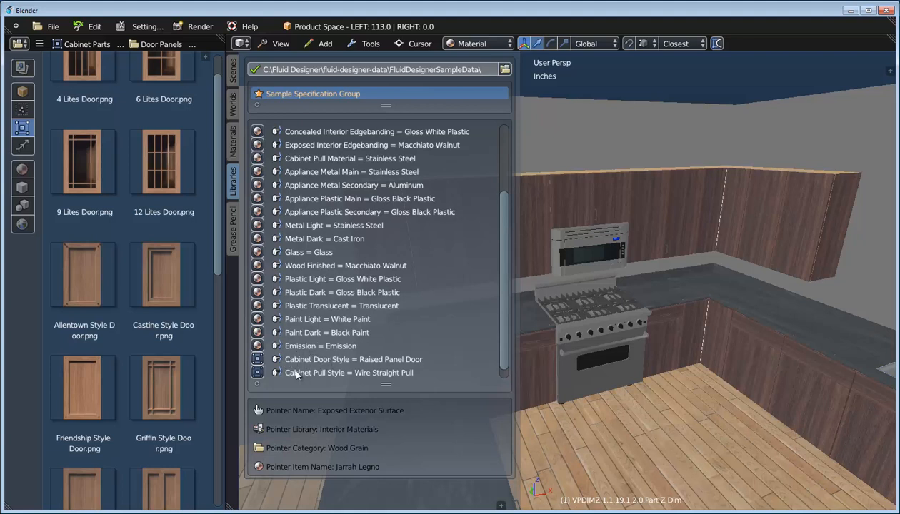
pyautogui.click(325, 361)
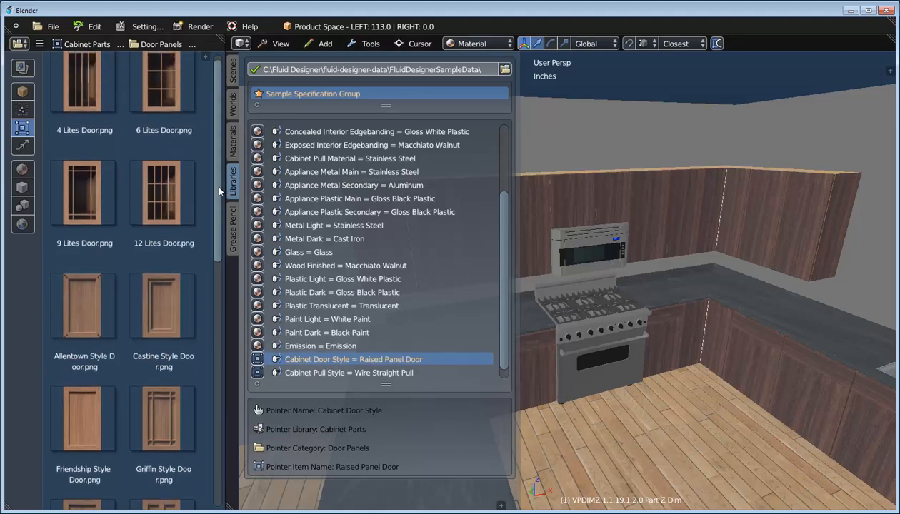
pyautogui.moveTo(215, 184); pyautogui.dragTo(213, 237)
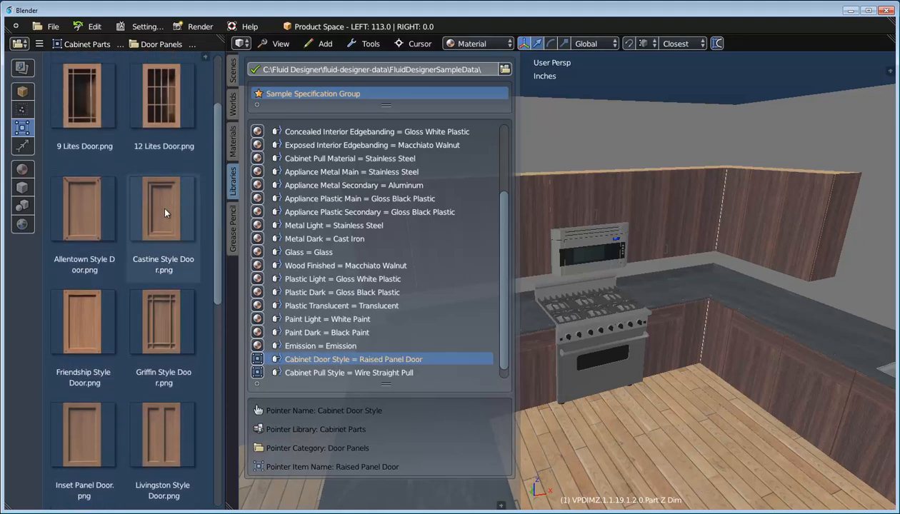
pyautogui.moveTo(155, 208); pyautogui.dragTo(641, 218)
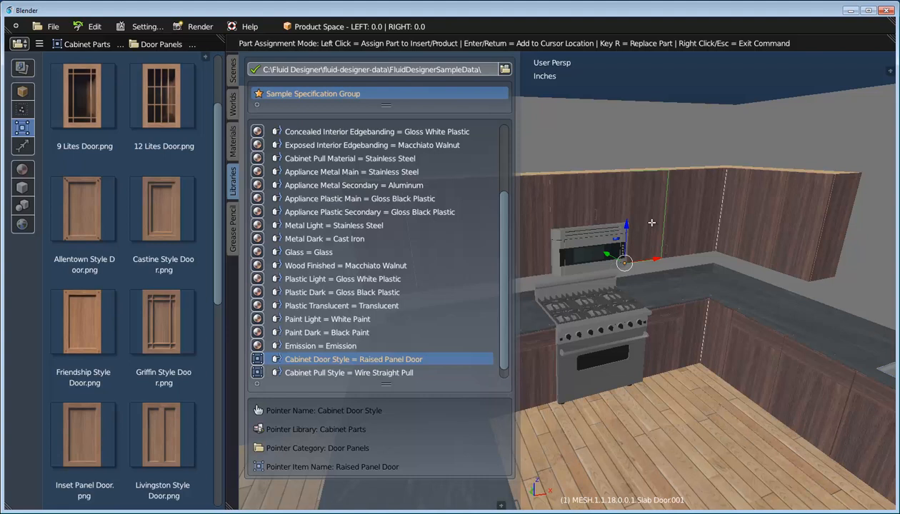
pyautogui.click(651, 222)
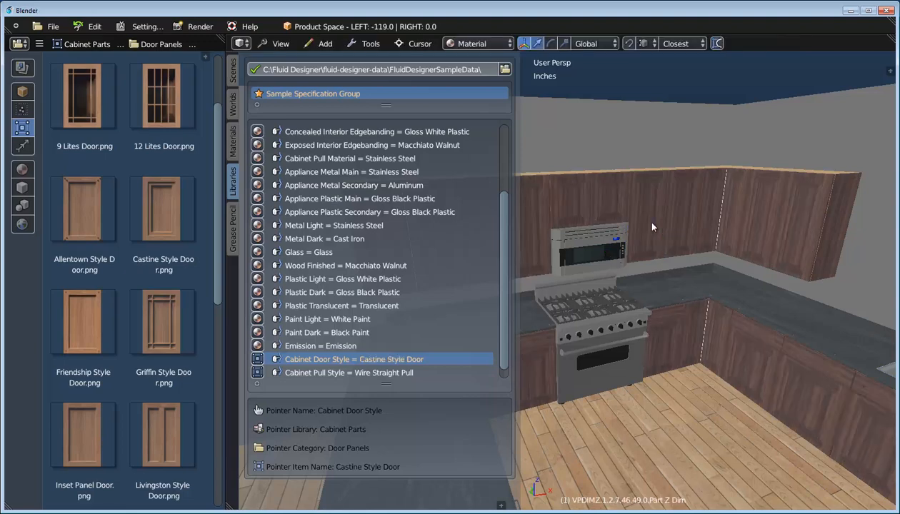
pyautogui.moveTo(662, 310); pyautogui.dragTo(729, 375, button='middle')
pyautogui.scroll(-5, 659, 338)
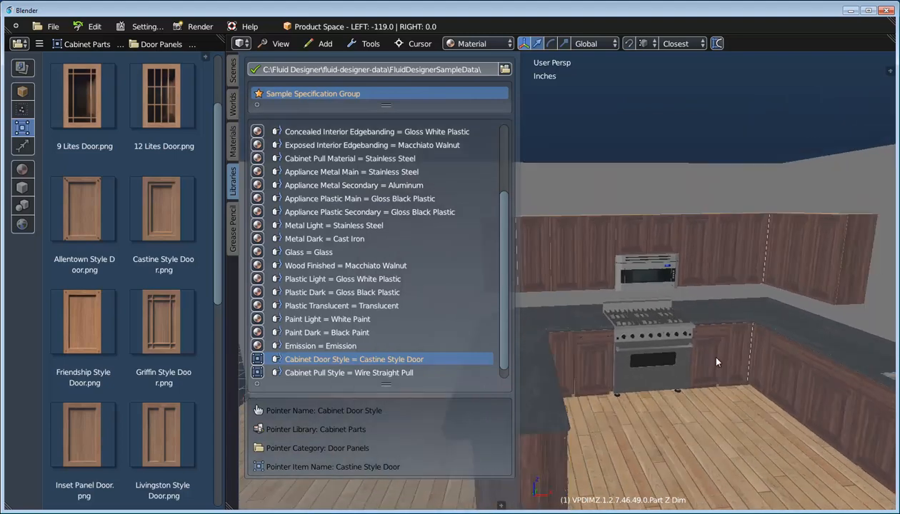
pyautogui.press('t')
# Step: Place a Sliding Glass Door from the Wall Components entry doors on the range wall and move it to 13" along X
pyautogui.moveTo(650, 364); pyautogui.dragTo(578, 374, button='middle')
pyautogui.click(22, 91)
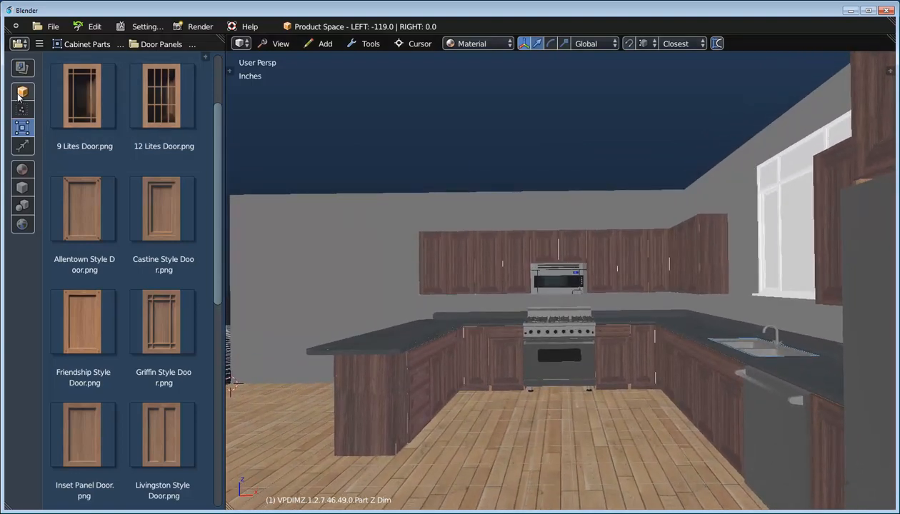
pyautogui.click(84, 40)
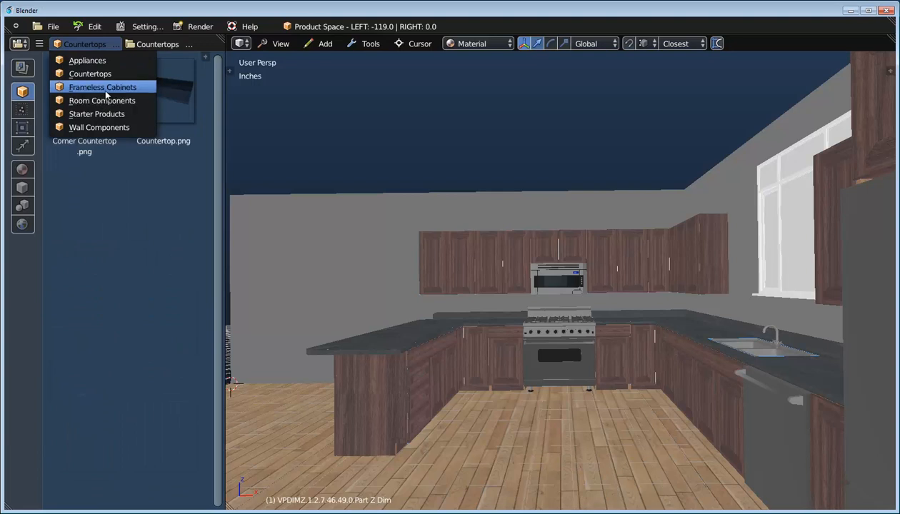
pyautogui.click(89, 127)
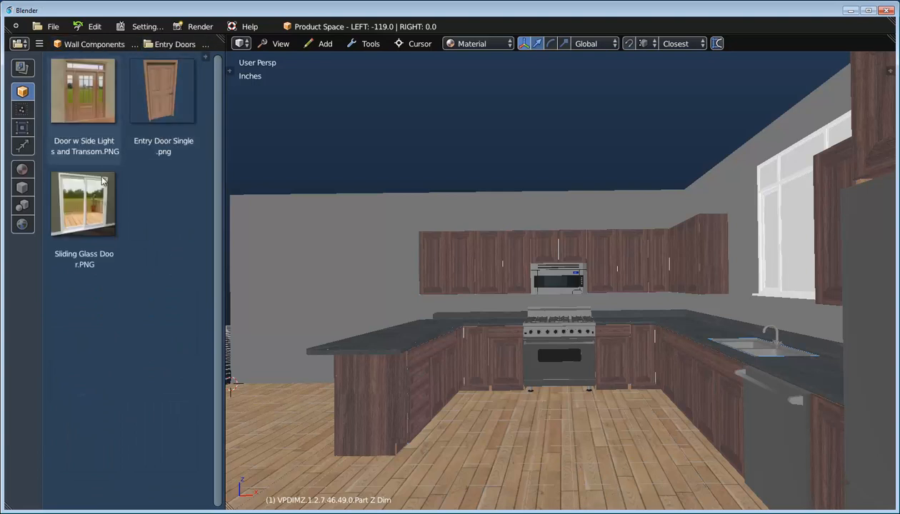
pyautogui.moveTo(83, 204); pyautogui.dragTo(333, 260)
pyautogui.click(333, 260)
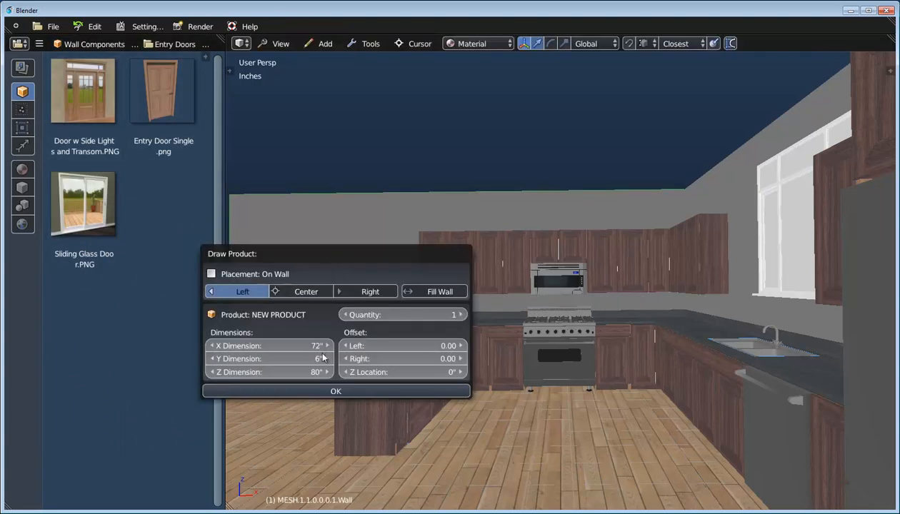
pyautogui.press('Return')
pyautogui.rightClick(322, 286)
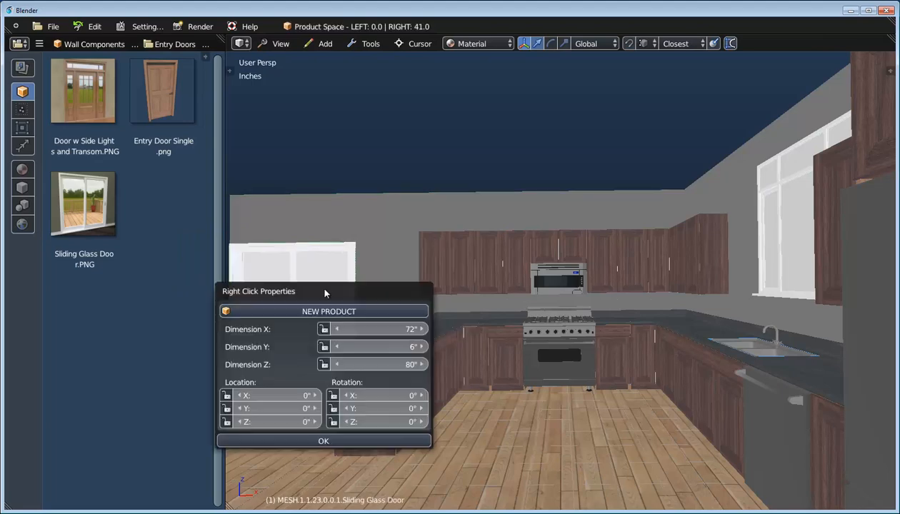
pyautogui.moveTo(292, 395)
pyautogui.mouseDown()
pyautogui.moveTo(270, 387)
pyautogui.moveTo(278, 385)
pyautogui.mouseUp()
# Step: Switch the viewport shading to Rendered to preview the kitchen with the new cabinet doors and sliding glass door
pyautogui.scroll(2, 589, 413)
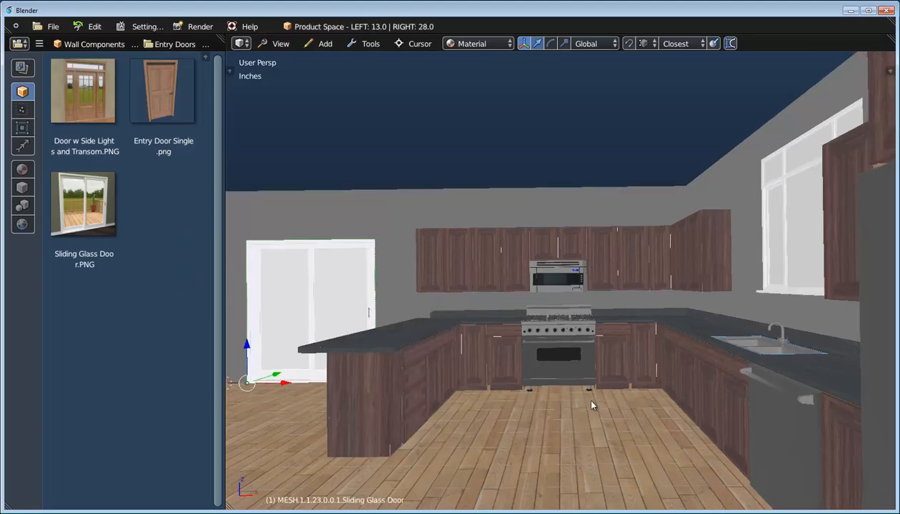
pyautogui.click(479, 44)
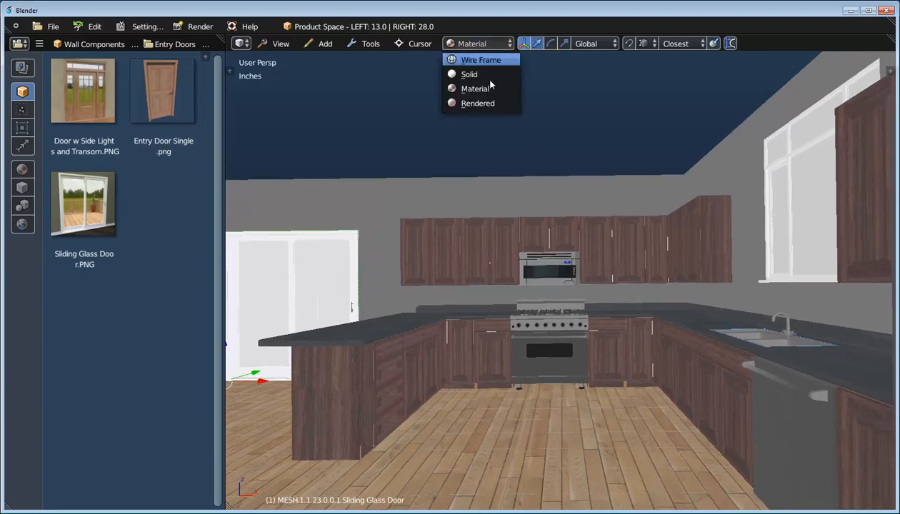
pyautogui.click(490, 104)
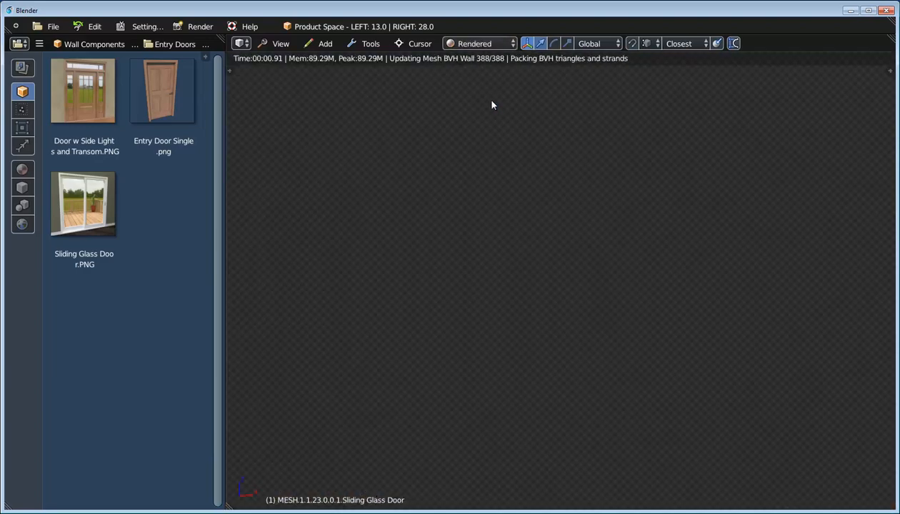